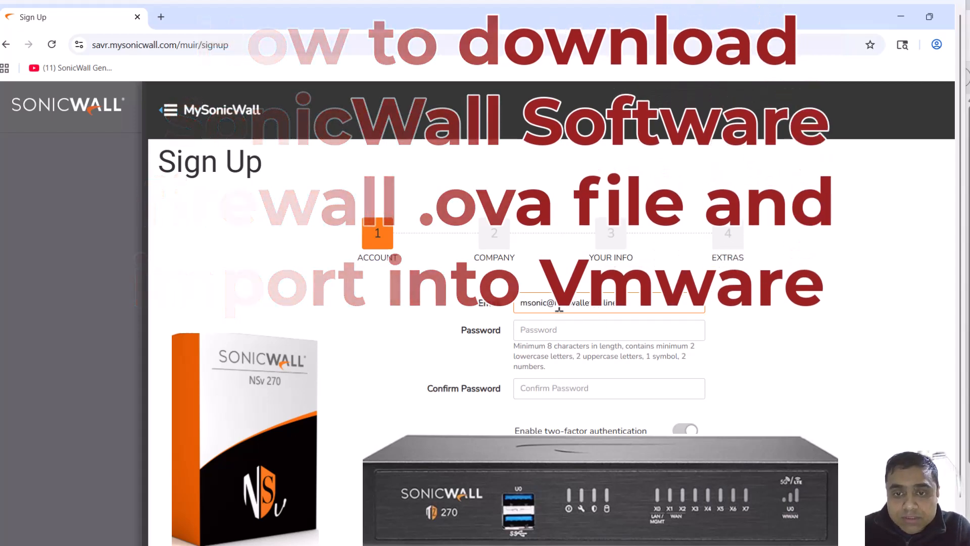
# Fill in the account e-mail on the MySonicWall sign-up form and submit the account details
pyautogui.moveTo(555, 305); pyautogui.dragTo(626, 311)
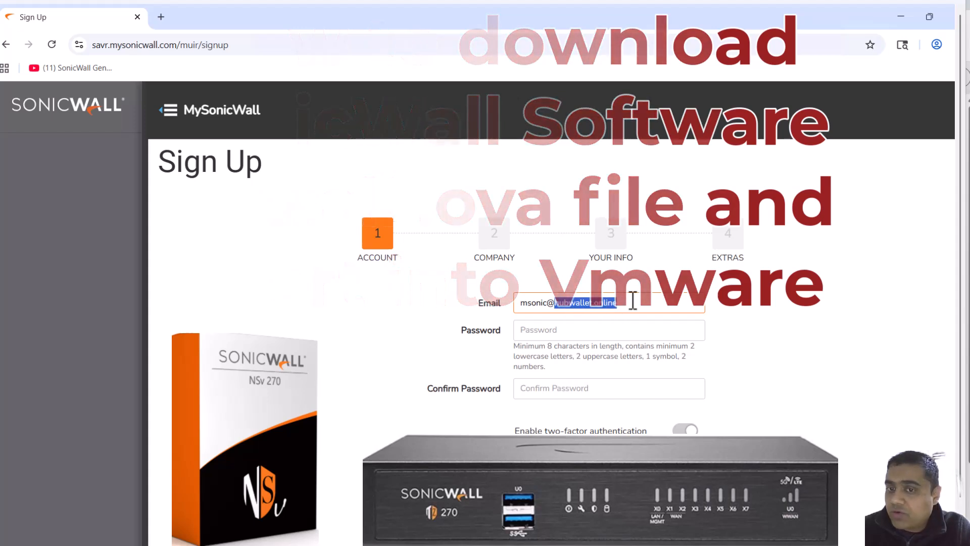
pyautogui.click(631, 303)
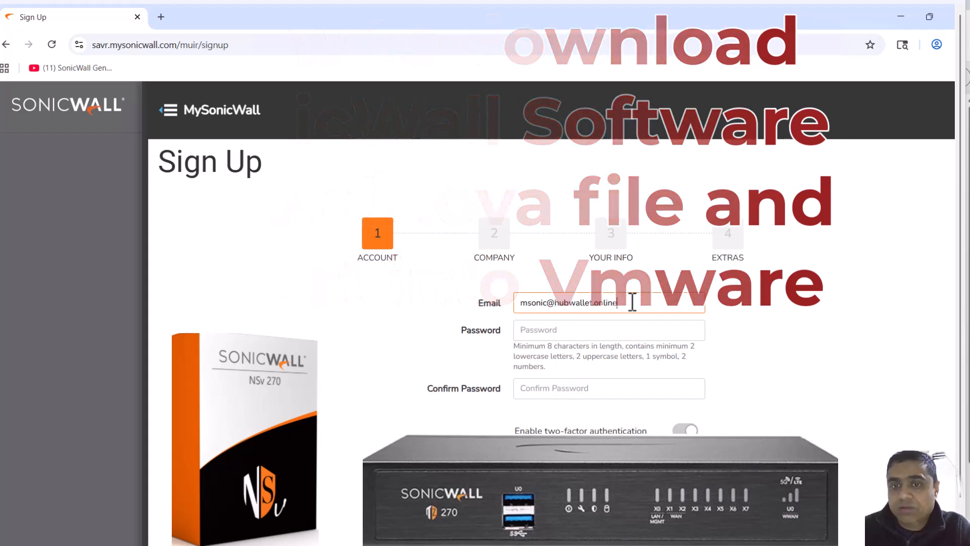
pyautogui.click(584, 332)
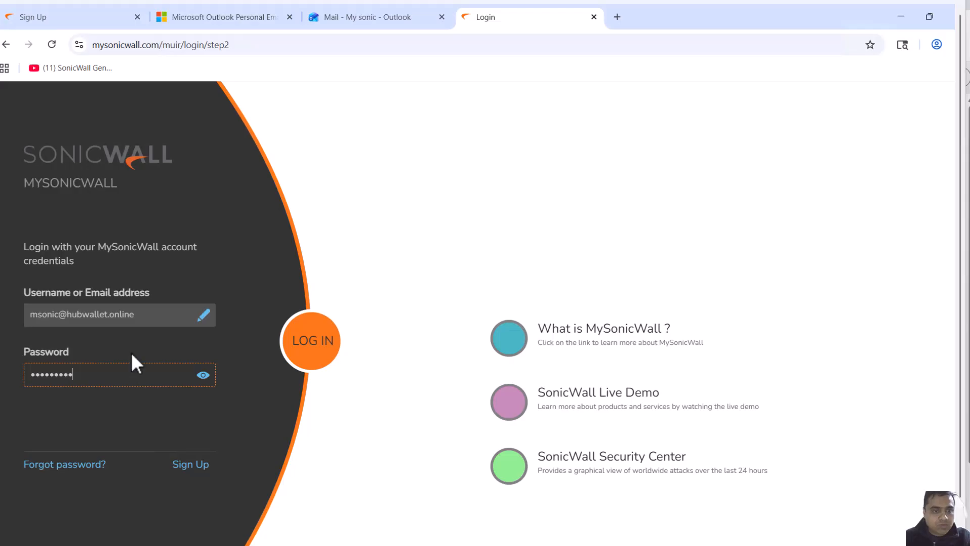
pyautogui.click(320, 347)
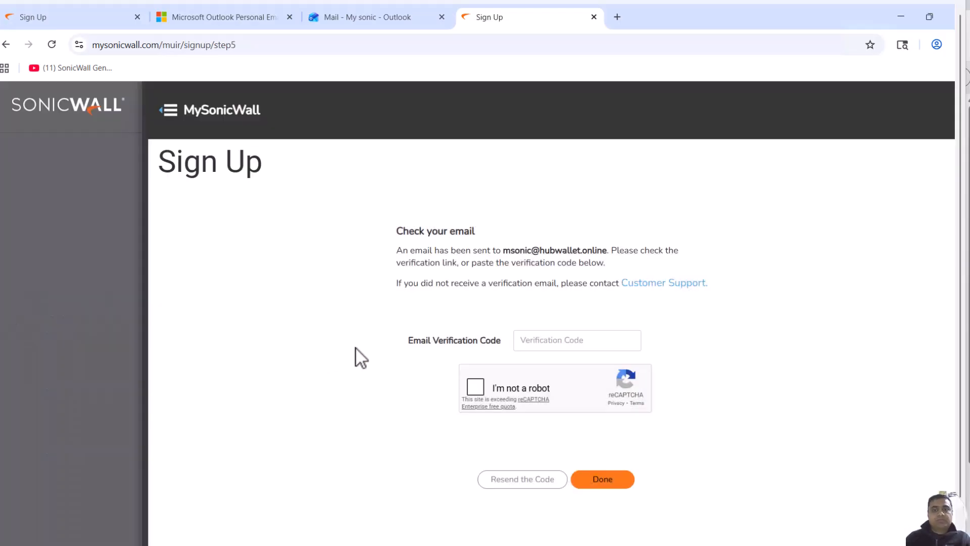
# Open the mailbox in Outlook and dismiss the privacy notice to reach the registration e-mail
pyautogui.click(549, 340)
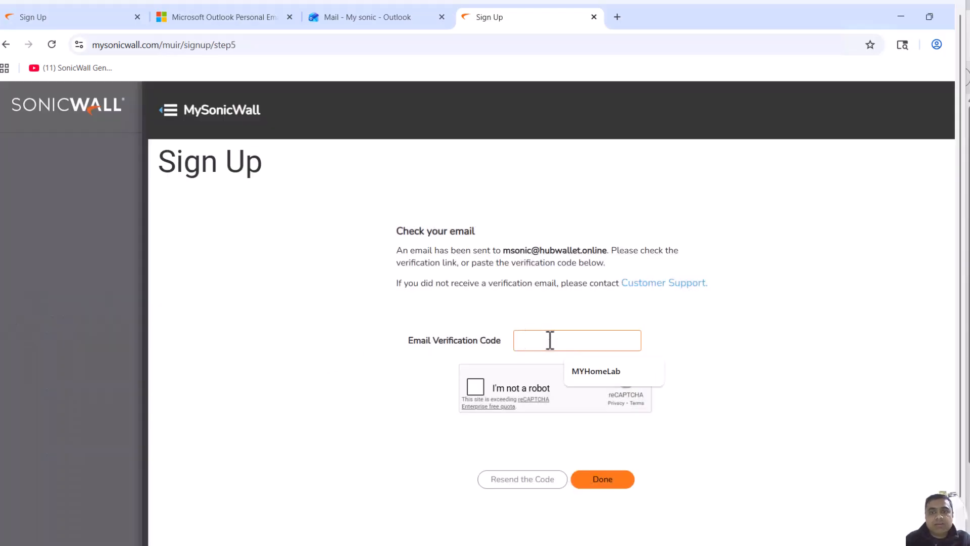
pyautogui.click(387, 15)
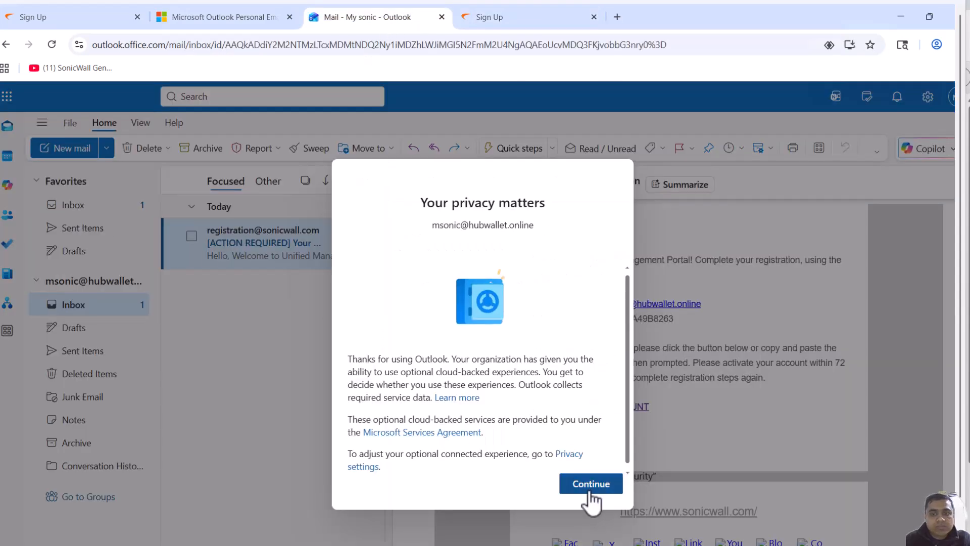
pyautogui.click(590, 485)
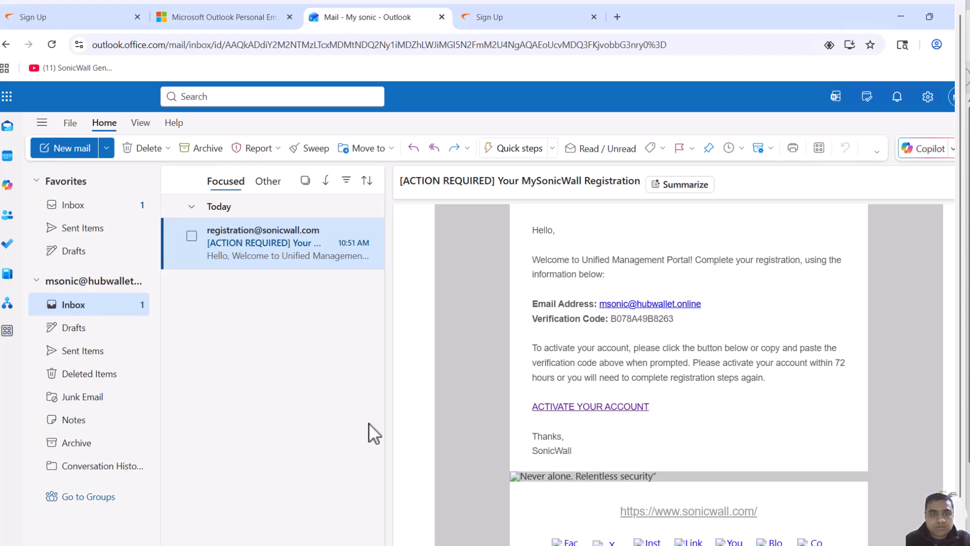
# Copy the verification code from the MySonicWall registration e-mail
pyautogui.click(503, 19)
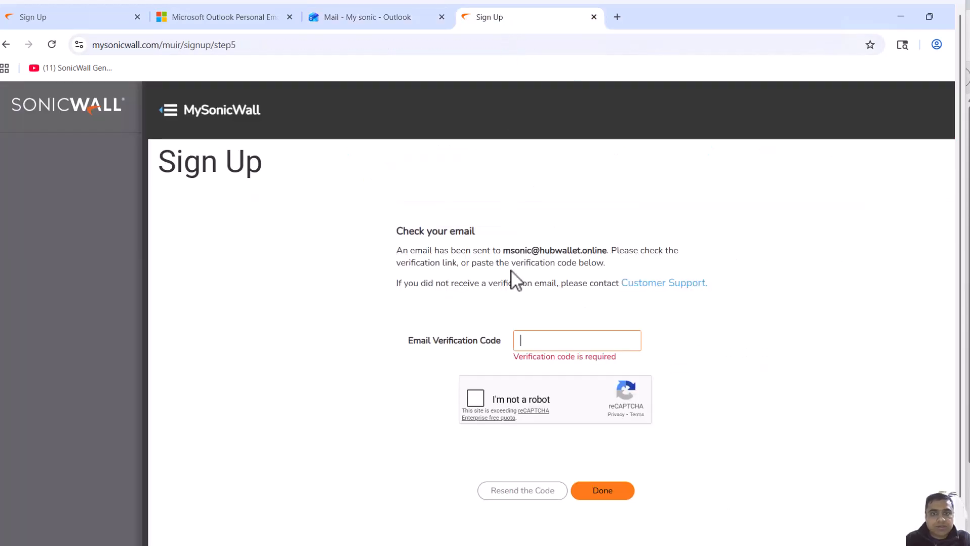
pyautogui.click(366, 20)
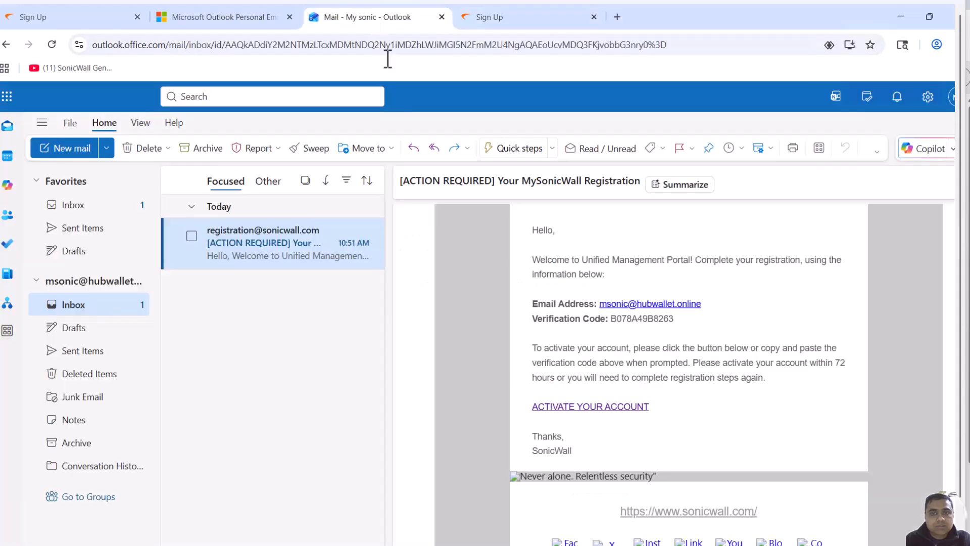
pyautogui.moveTo(675, 320); pyautogui.dragTo(613, 321)
pyautogui.hotkey('ctrl', 'c')
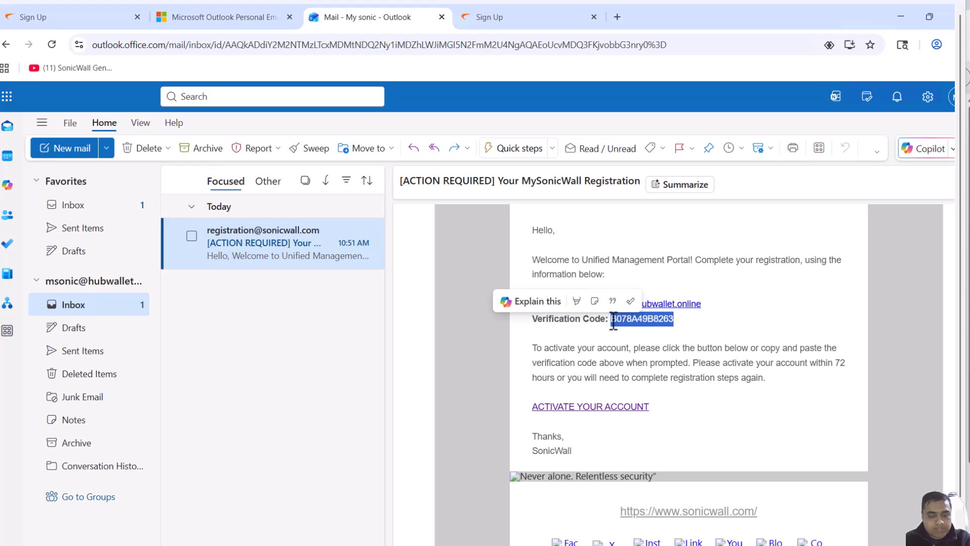
# Tick the reCAPTCHA, paste the e-mail verification code and finish the sign-up
pyautogui.click(519, 20)
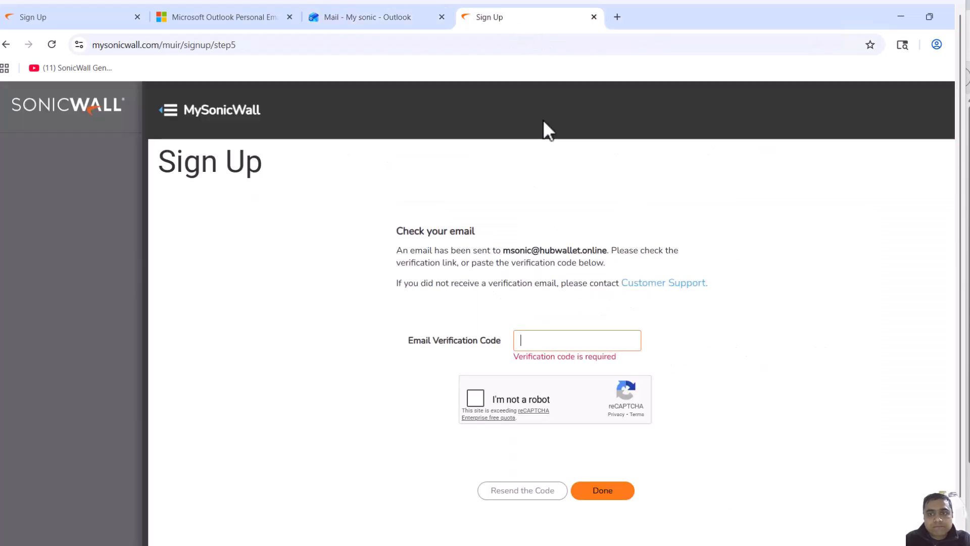
pyautogui.click(477, 397)
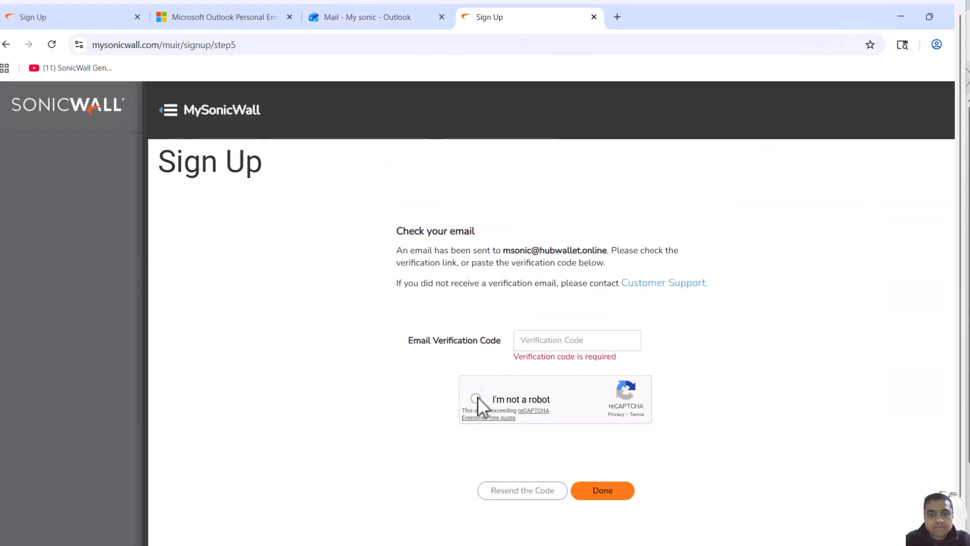
pyautogui.click(548, 340)
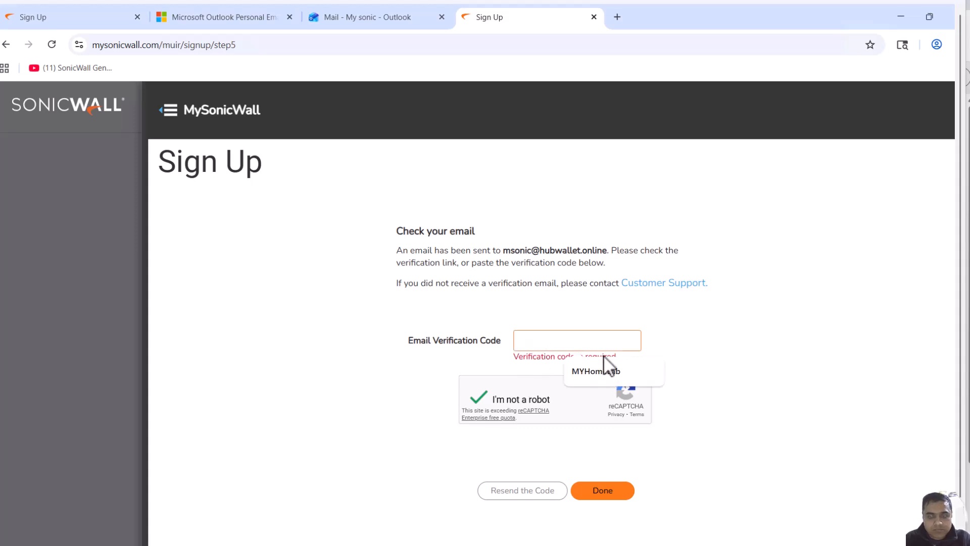
pyautogui.hotkey('ctrl', 'v')
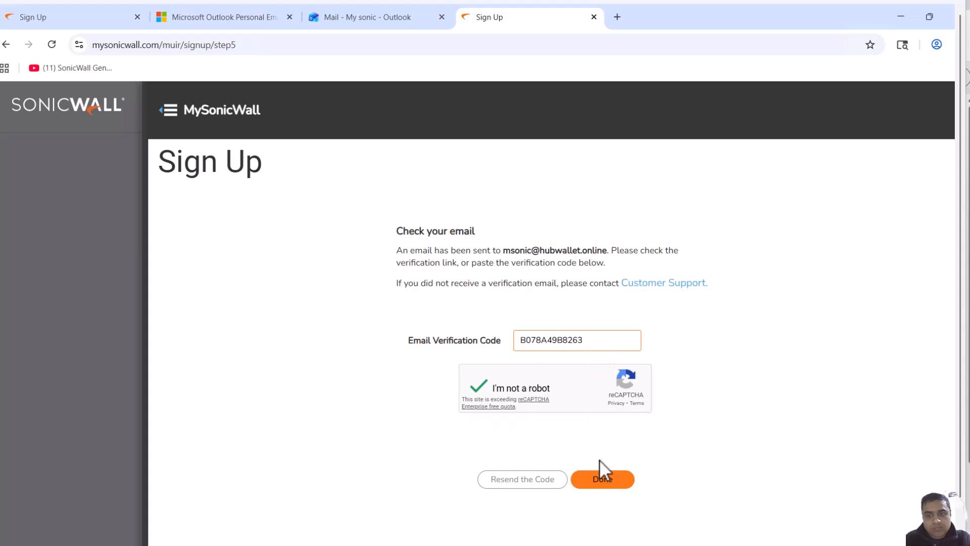
pyautogui.click(611, 485)
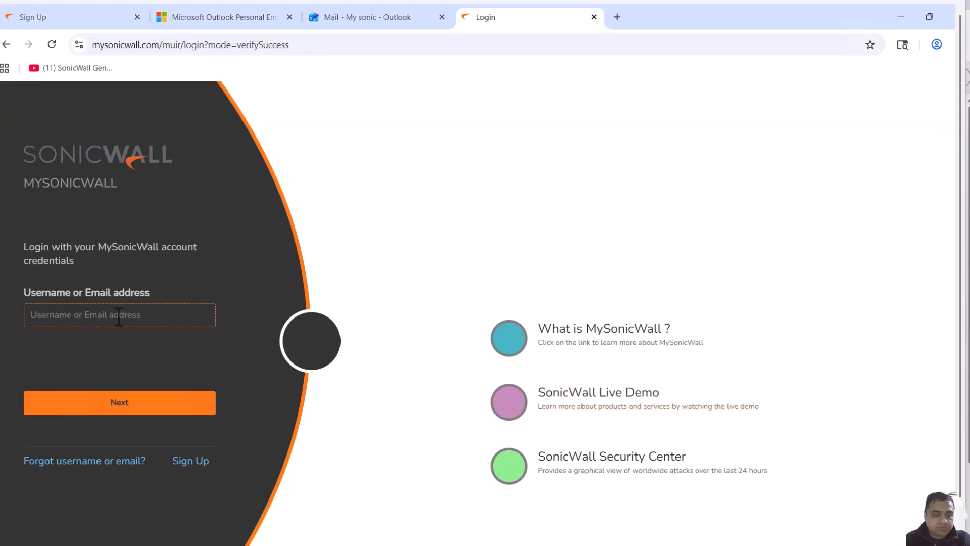
# Log in to MySonicWall with the account e-mail and password
pyautogui.hotkey('ctrl', 'v')
pyautogui.press('Return')
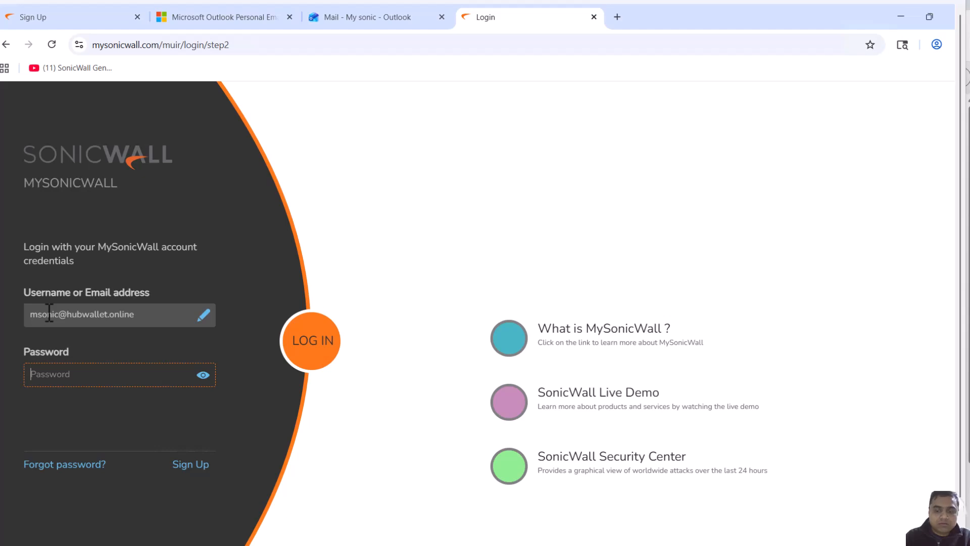
pyautogui.write('•')
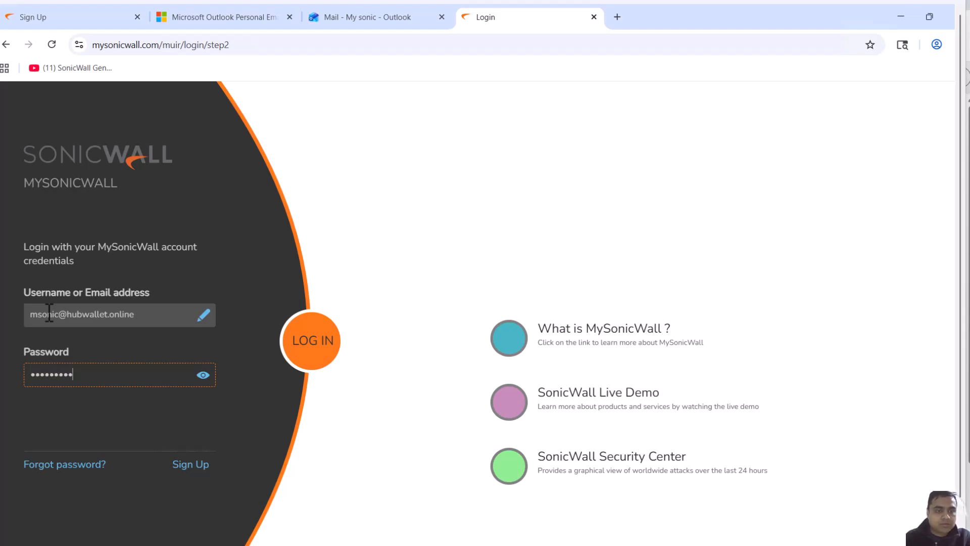
pyautogui.click(303, 351)
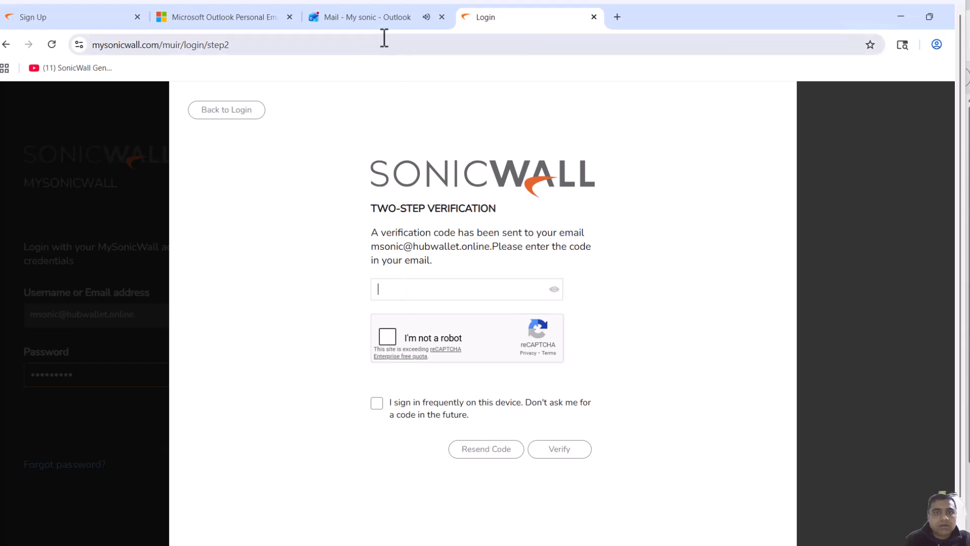
# Copy the two-step verification code from the new MySonicWall e-mail
pyautogui.click(372, 17)
pyautogui.click(262, 236)
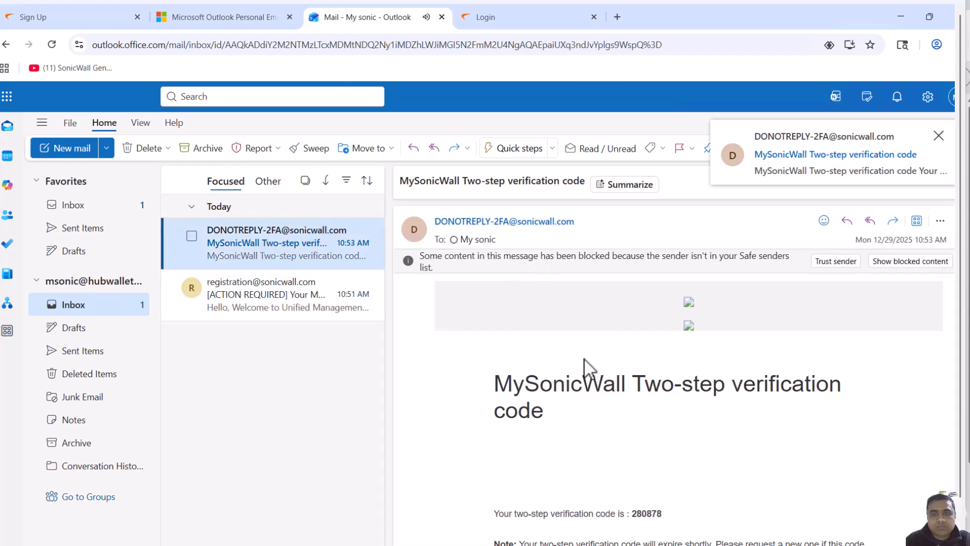
pyautogui.scroll(-2, 671, 438)
pyautogui.moveTo(662, 385); pyautogui.dragTo(632, 386)
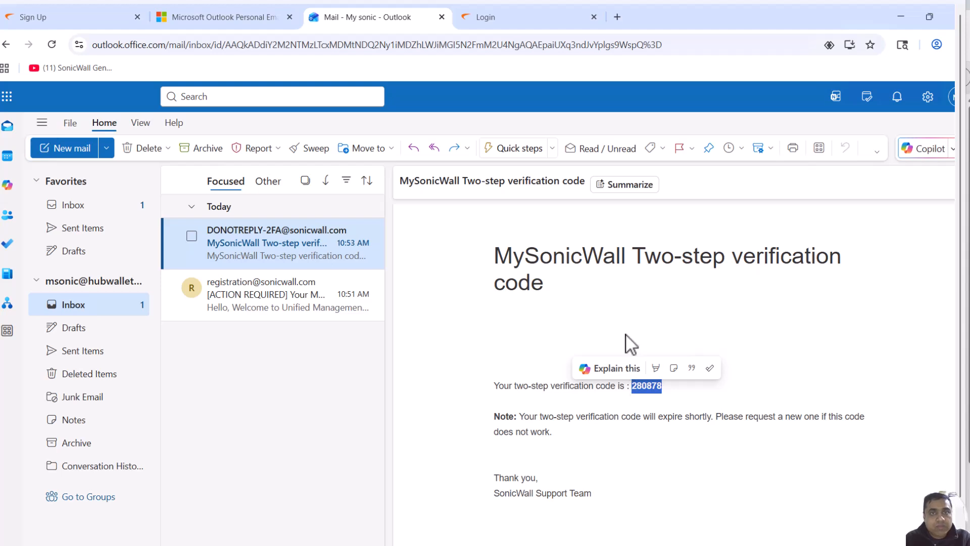
# Enter the two-step verification code, tick the reCAPTCHA and the don't-ask-again option, and verify
pyautogui.click(548, 17)
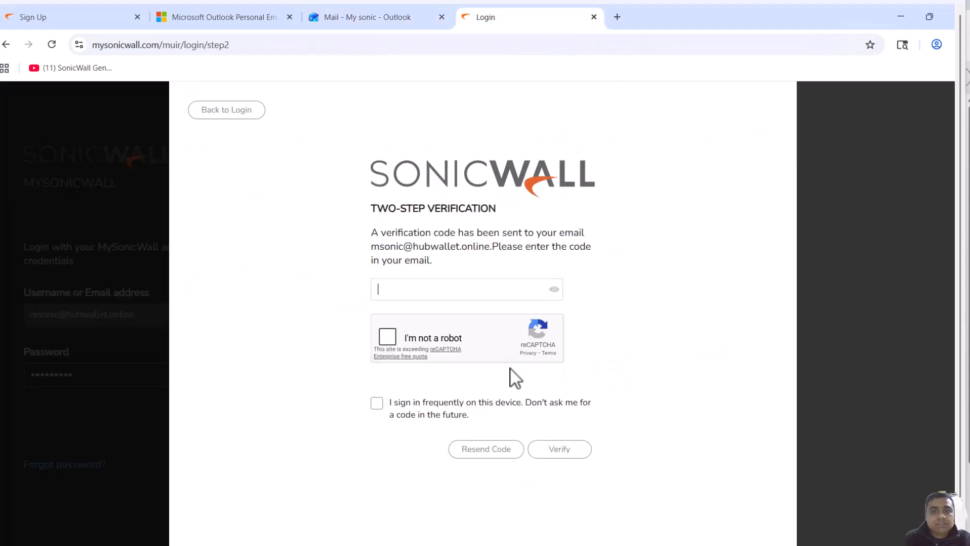
pyautogui.click(487, 289)
pyautogui.hotkey('ctrl', 'v')
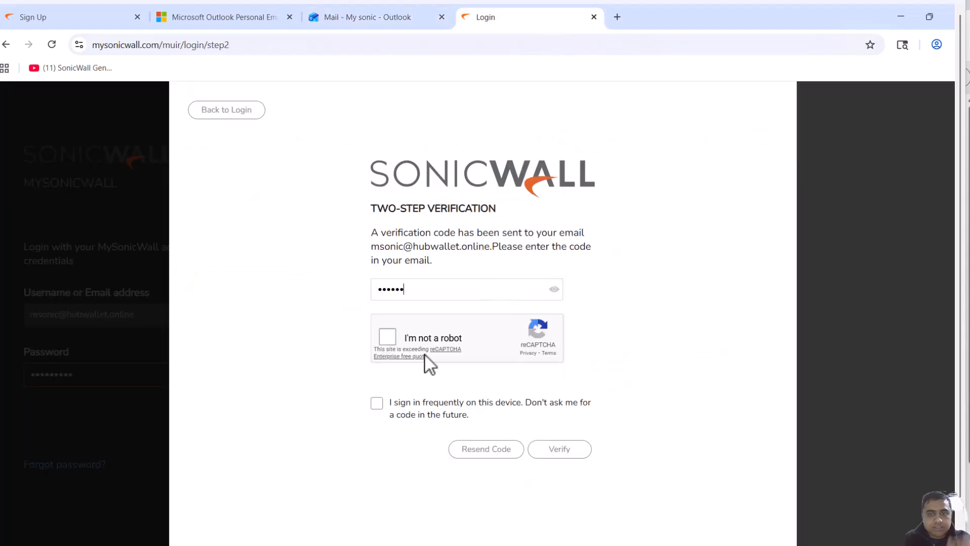
pyautogui.click(391, 338)
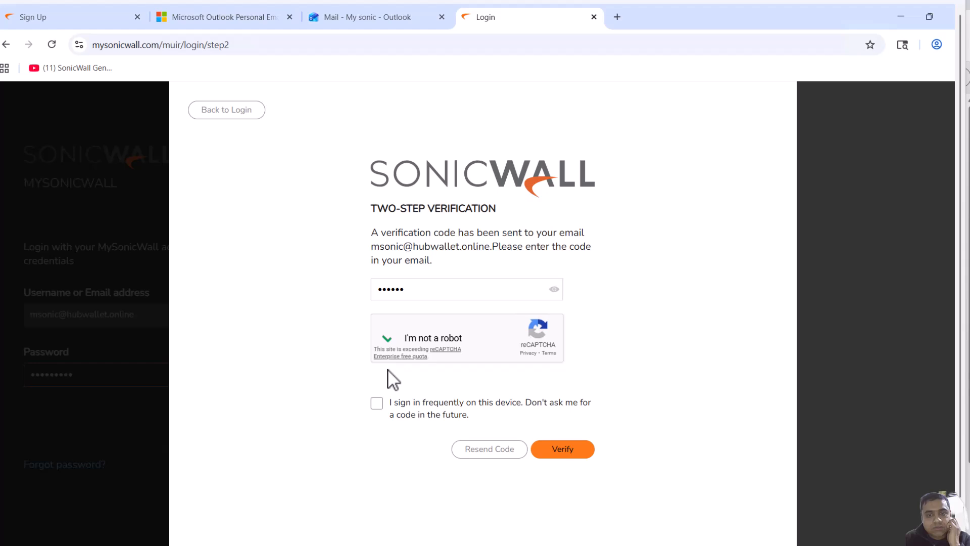
pyautogui.click(376, 403)
pyautogui.click(581, 456)
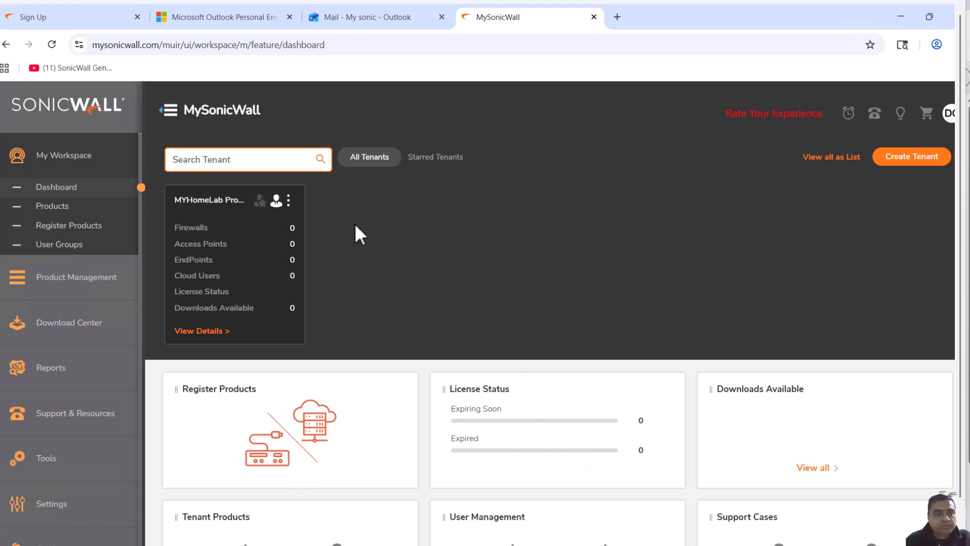
# Open Products and start registering a product under the MYHomeLab Products tenant
pyautogui.scroll(-1, 484, 237)
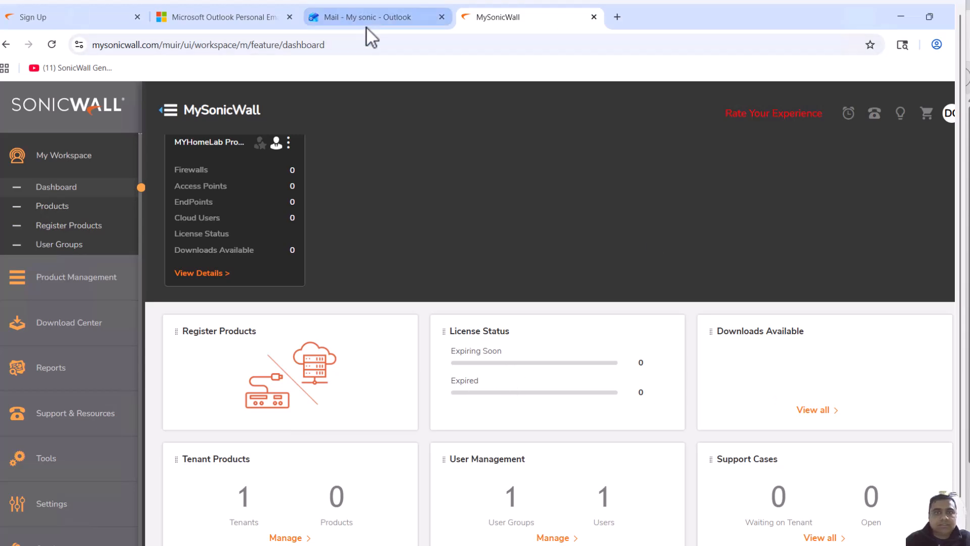
pyautogui.click(65, 207)
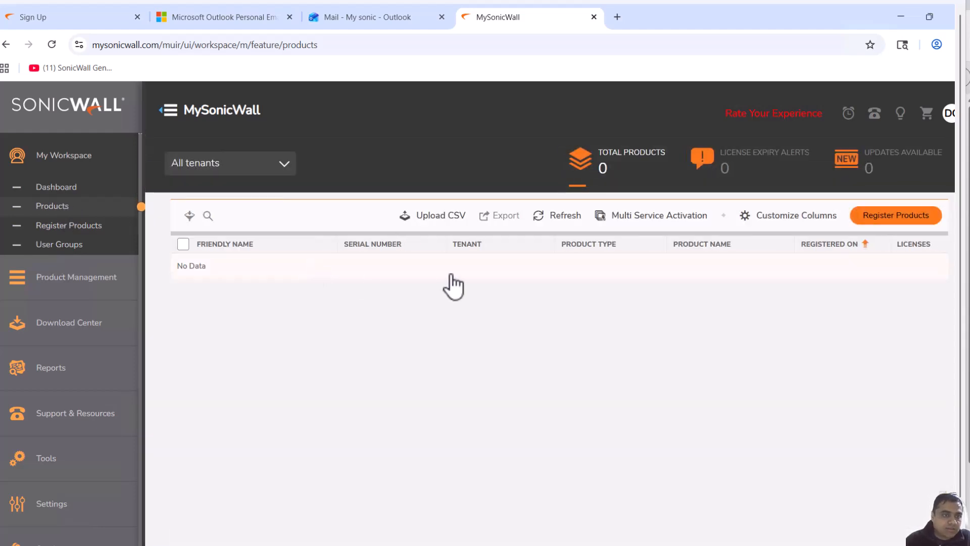
pyautogui.click(34, 228)
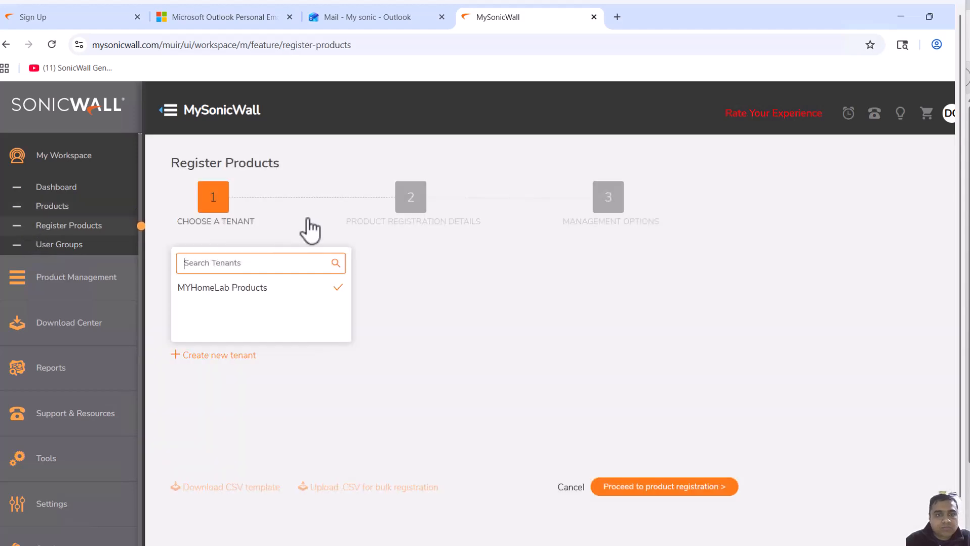
pyautogui.click(259, 288)
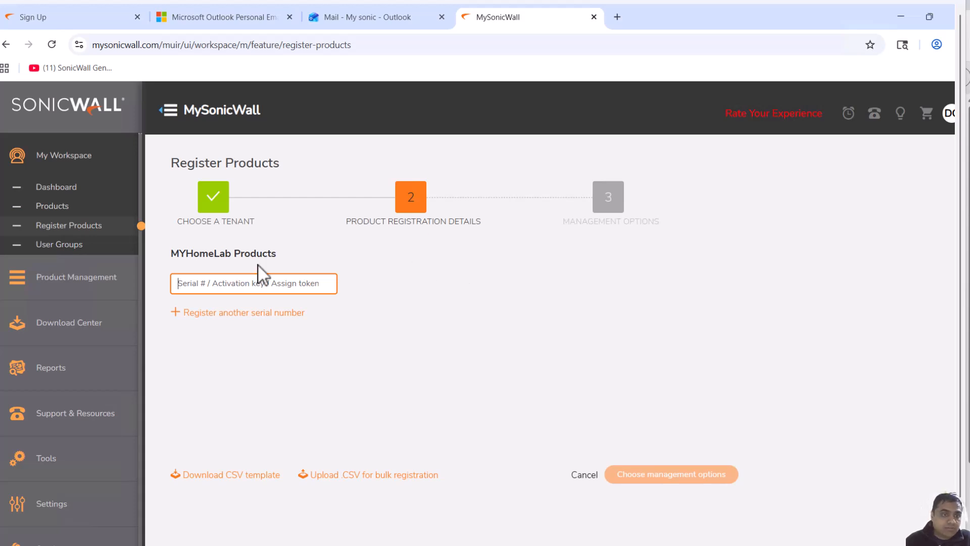
# Open the Free Trials section and choose to try SonicWall NSv 270
pyautogui.click(56, 277)
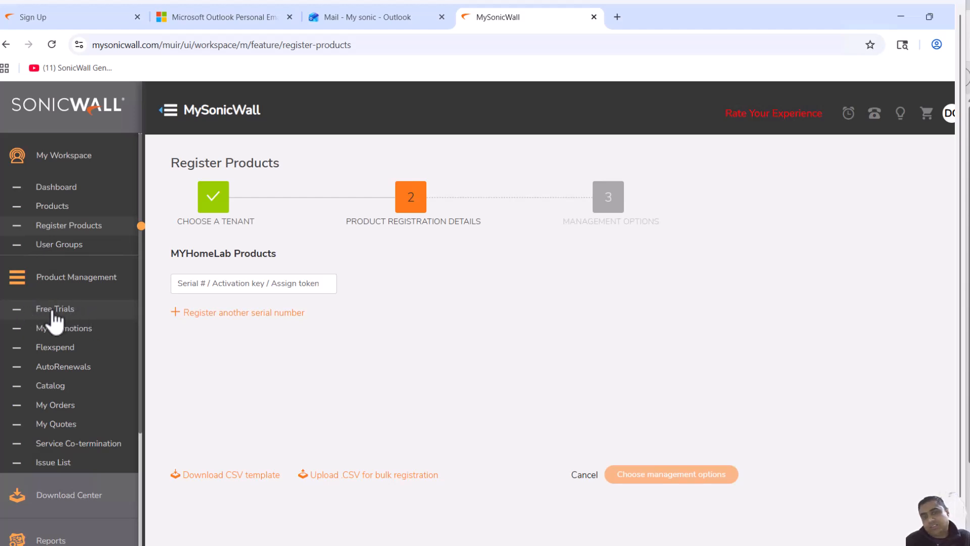
pyautogui.click(55, 316)
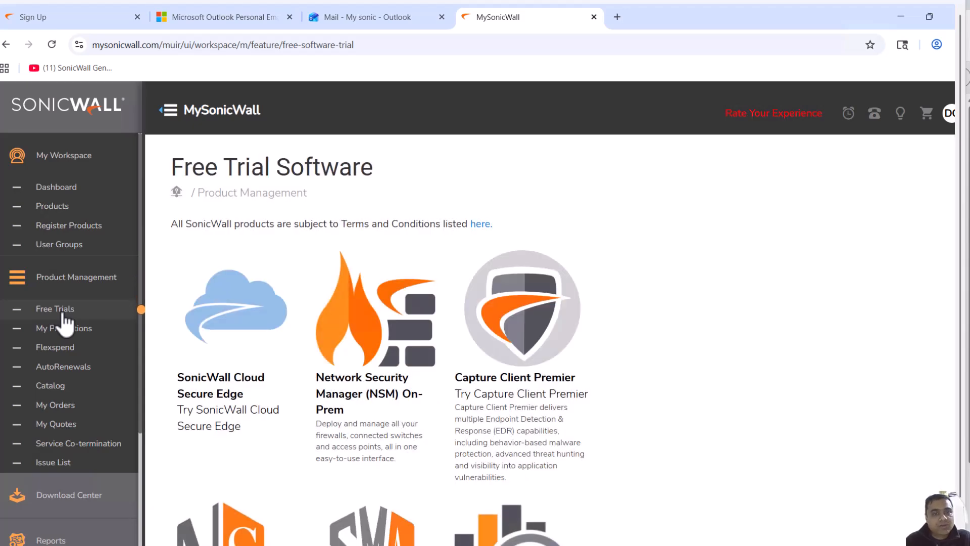
pyautogui.scroll(-4, 505, 328)
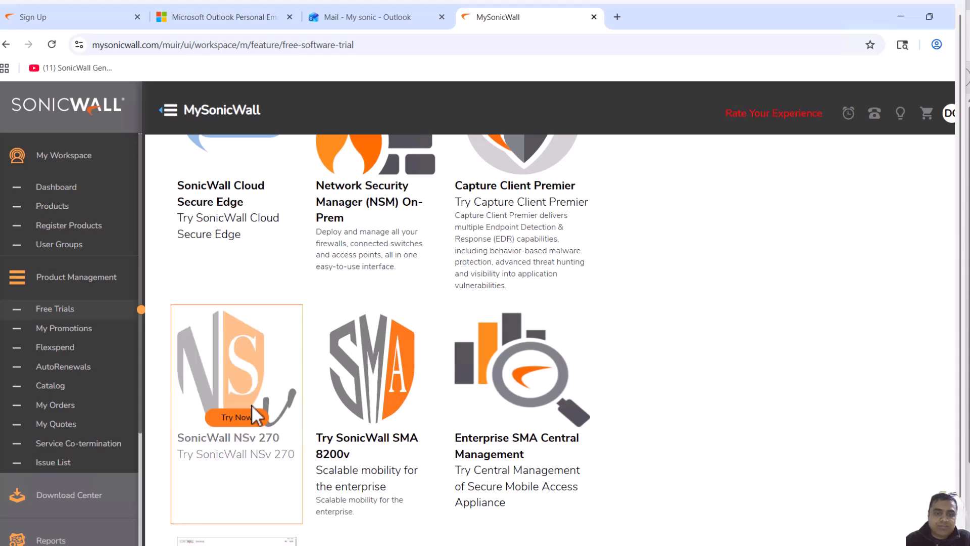
pyautogui.scroll(1, 367, 271)
pyautogui.scroll(1, 367, 271)
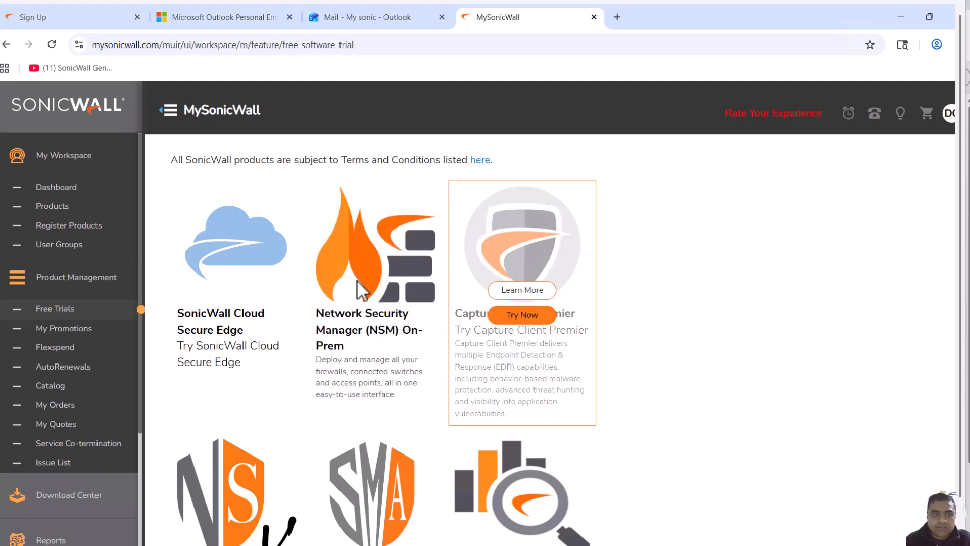
pyautogui.scroll(-3, 341, 290)
pyautogui.scroll(-1, 337, 288)
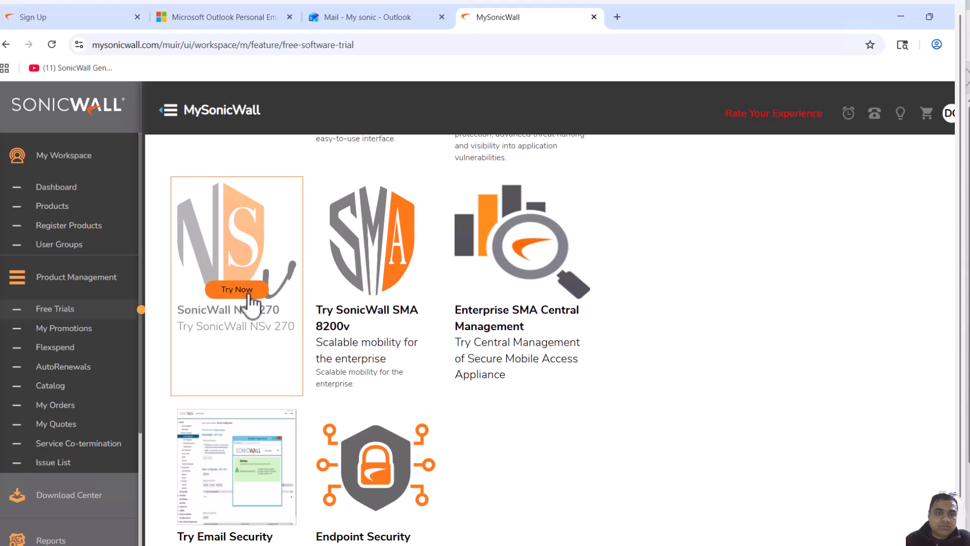
pyautogui.click(232, 290)
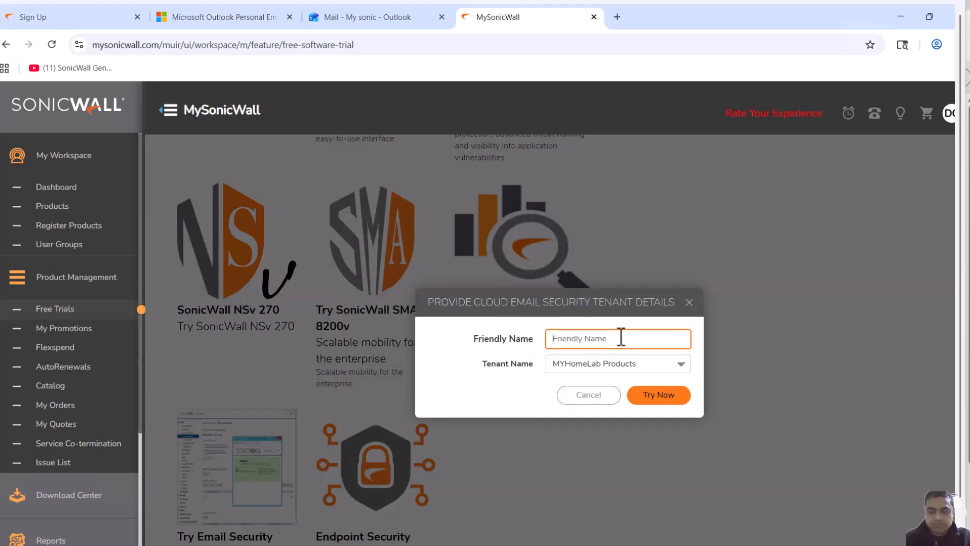
# Give the trial the friendly name Security under the MYHomeLab Products tenant and start it
pyautogui.write('Security')
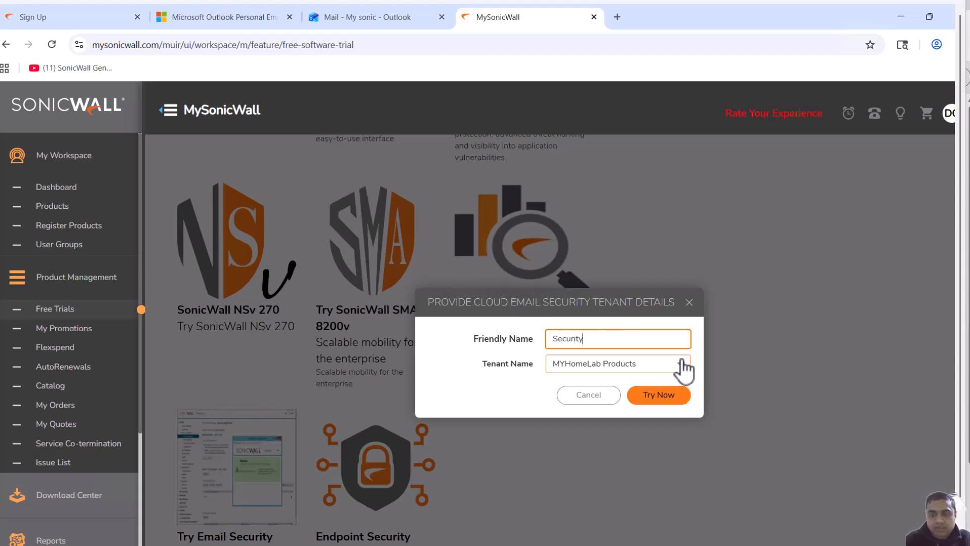
pyautogui.click(672, 398)
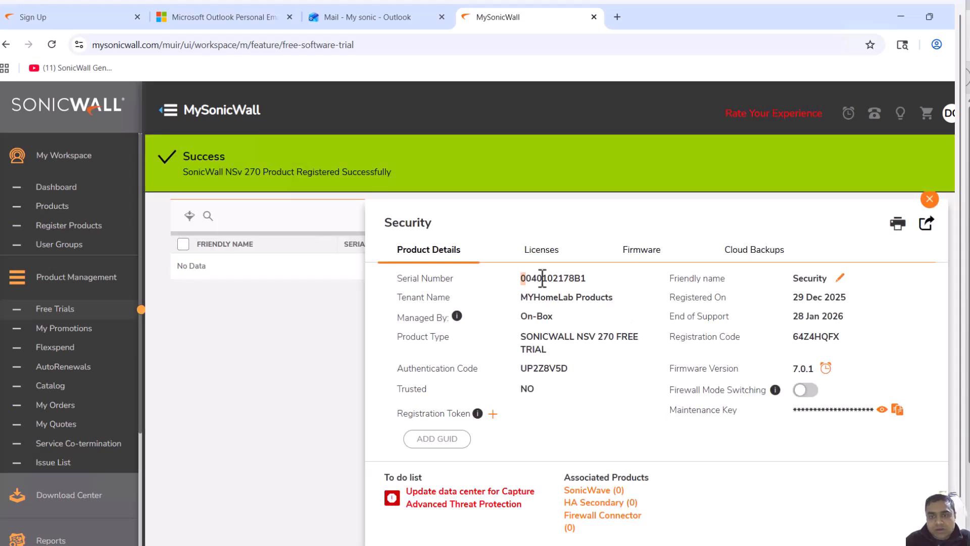
# Select the registered product's serial number and open its Firmware details
pyautogui.moveTo(520, 278); pyautogui.dragTo(596, 277)
pyautogui.click(596, 277)
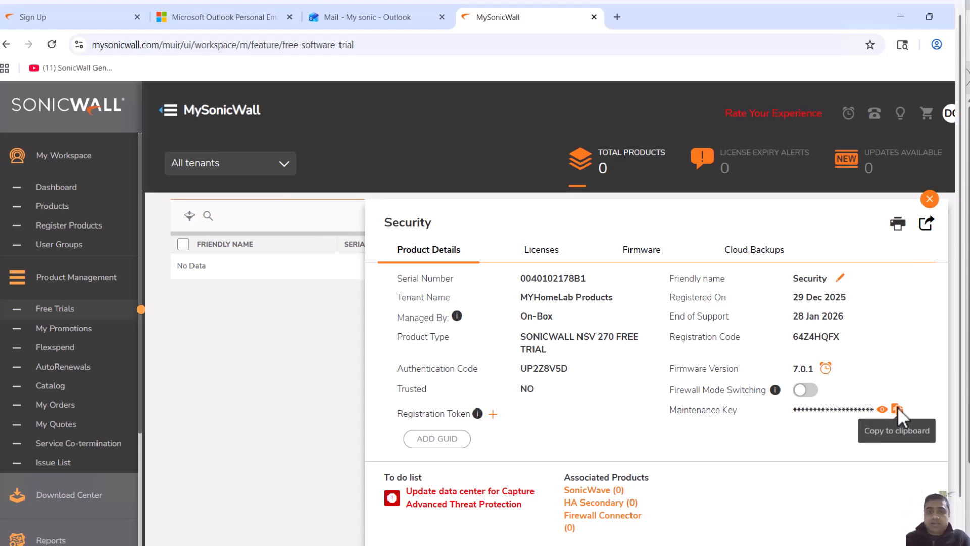
pyautogui.click(643, 260)
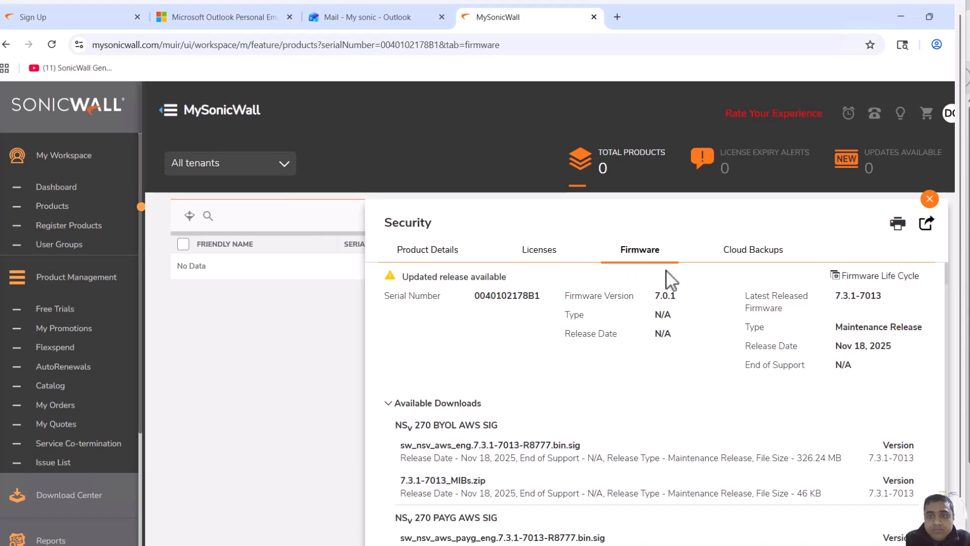
# Download the SonicWALL_NSv_270_R2481.ova file from the NSv 270 VMware downloads
pyautogui.scroll(-1, 692, 392)
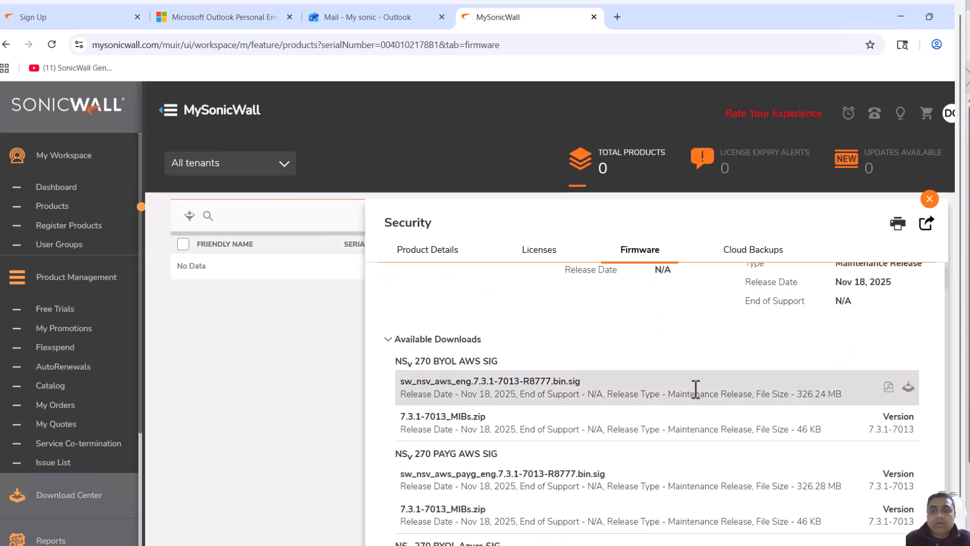
pyautogui.scroll(-4, 696, 389)
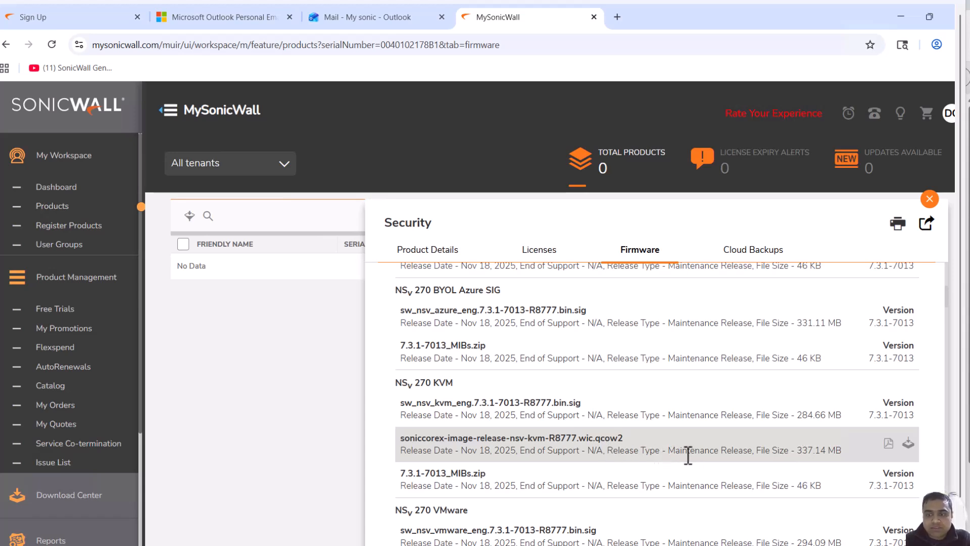
pyautogui.scroll(-1, 805, 509)
pyautogui.scroll(-3, 809, 509)
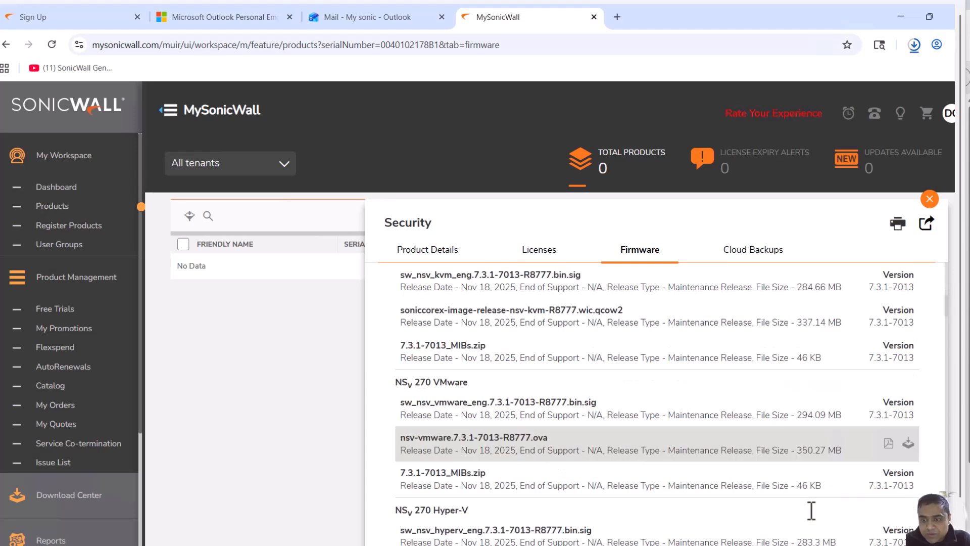
pyautogui.scroll(-2, 808, 509)
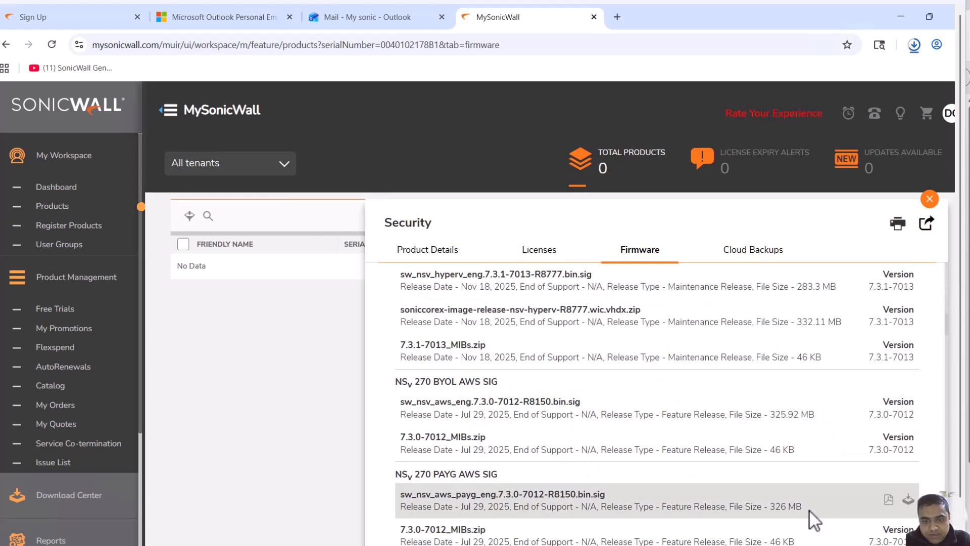
pyautogui.scroll(-2, 808, 509)
pyautogui.scroll(-2, 809, 509)
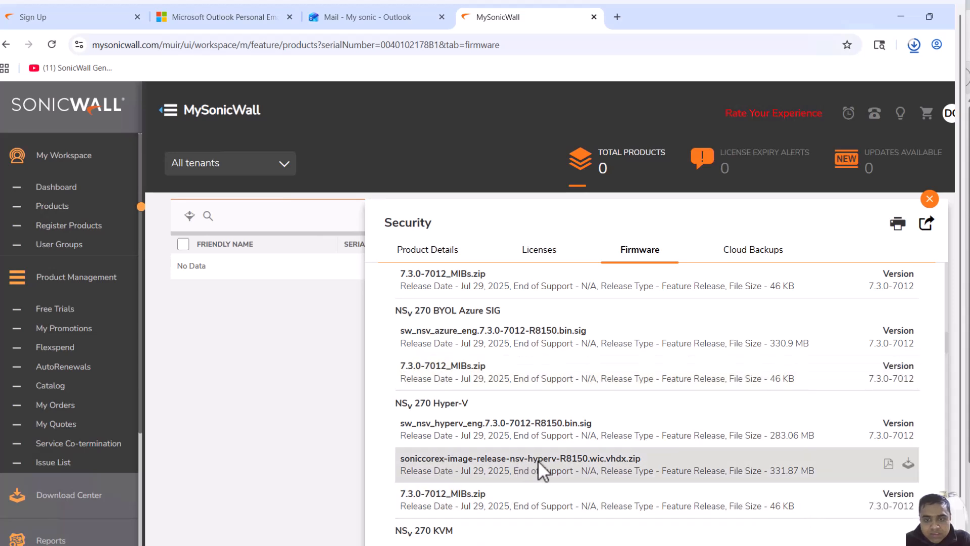
pyautogui.scroll(-6, 606, 472)
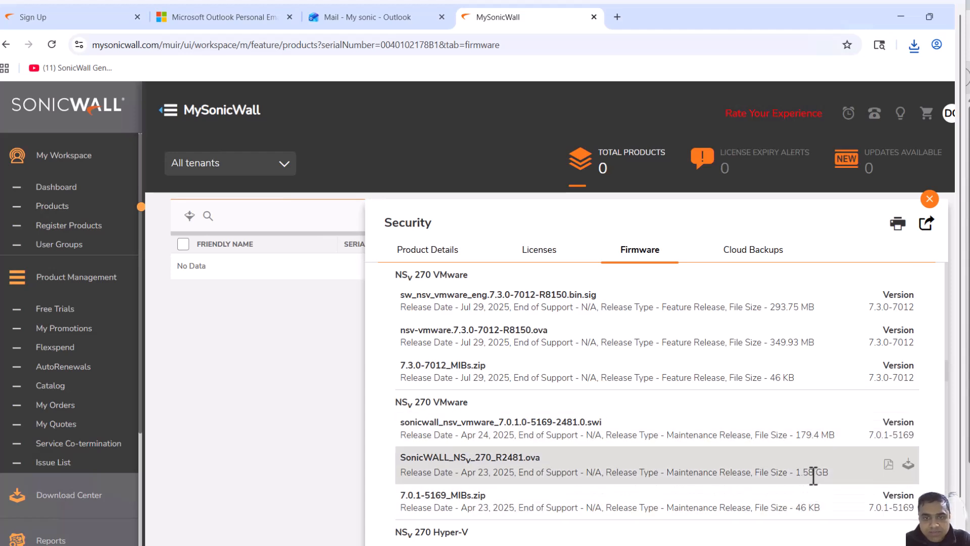
pyautogui.click(908, 465)
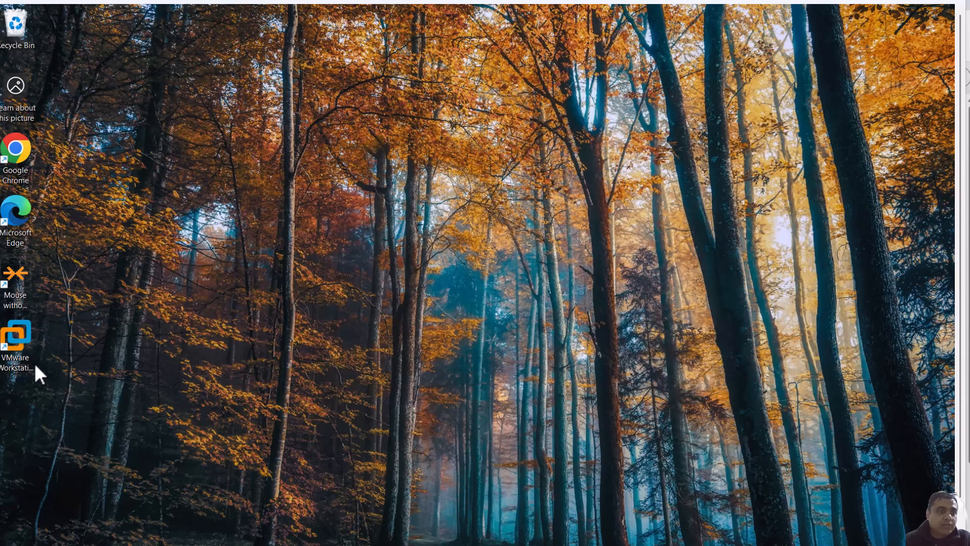
# Switch to VMware Workstation and start the New Virtual Machine Wizard with the Typical configuration
pyautogui.doubleClick(28, 360)
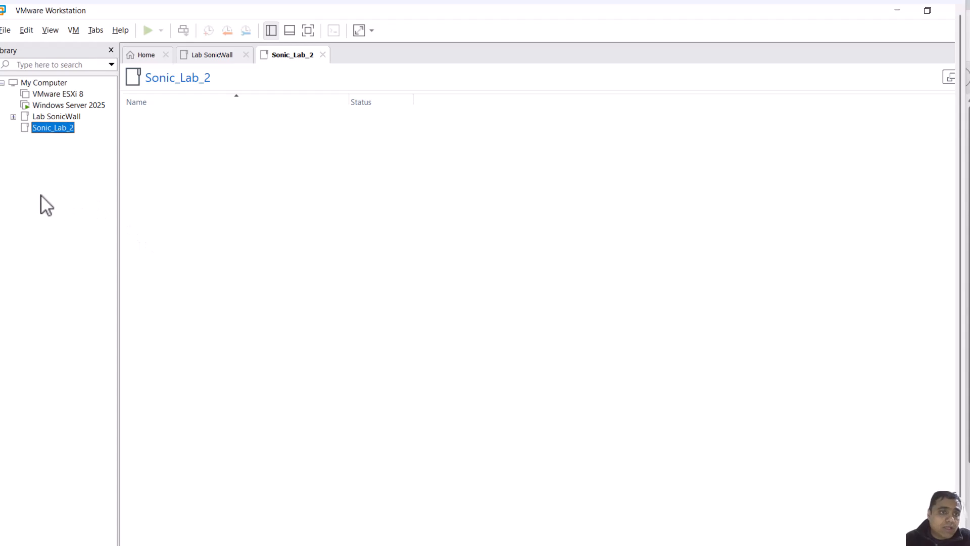
pyautogui.rightClick(52, 176)
pyautogui.click(48, 151)
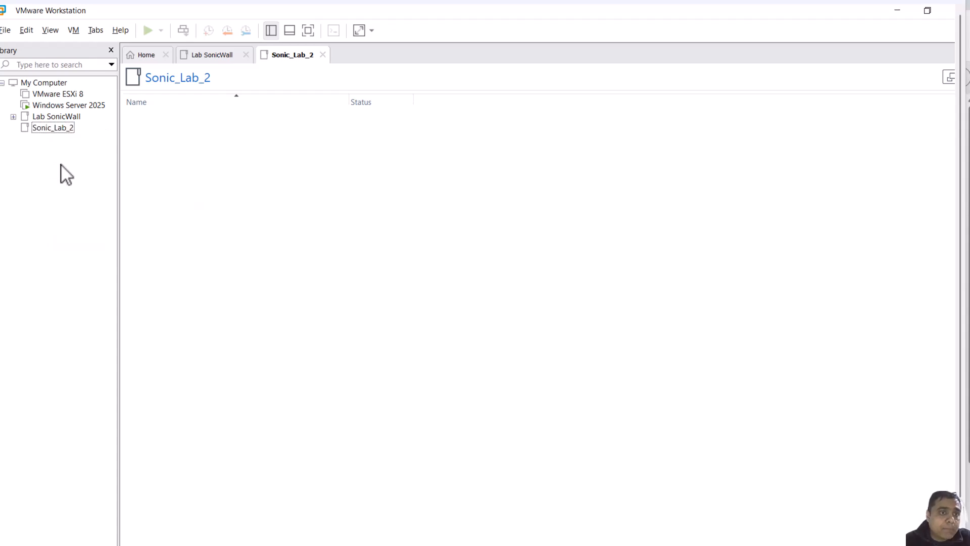
pyautogui.hotkey('ctrl', 'n')
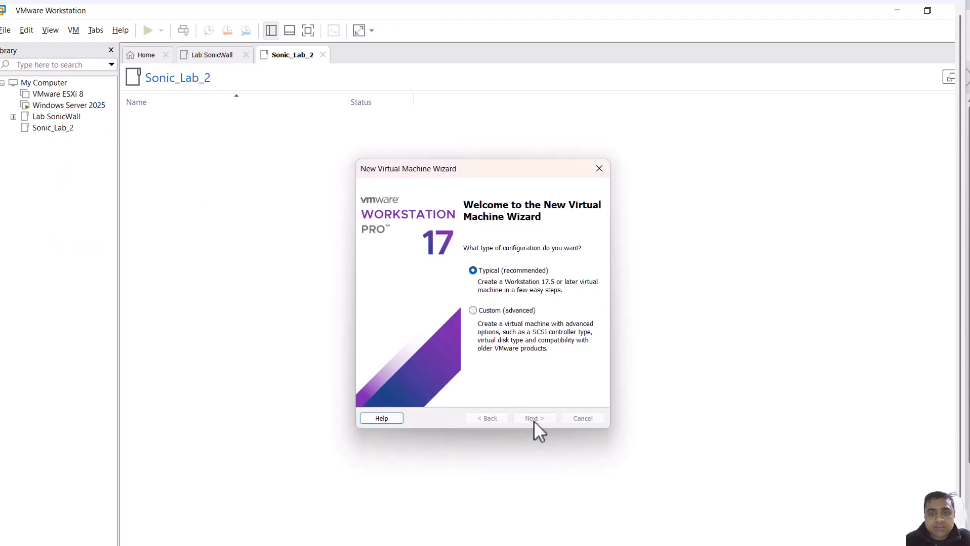
pyautogui.click(535, 418)
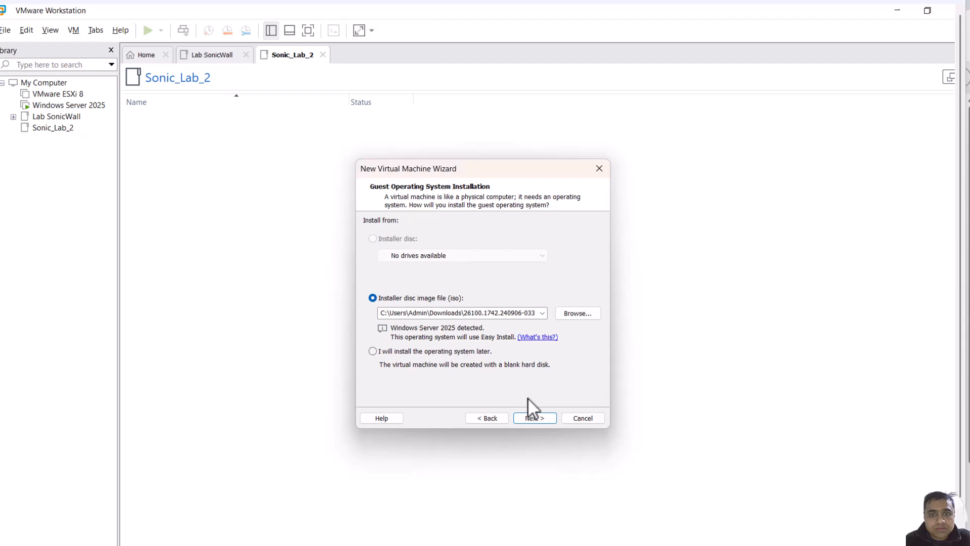
# Choose the Win11_25H2_English_x64 installer disc image and continue
pyautogui.click(583, 312)
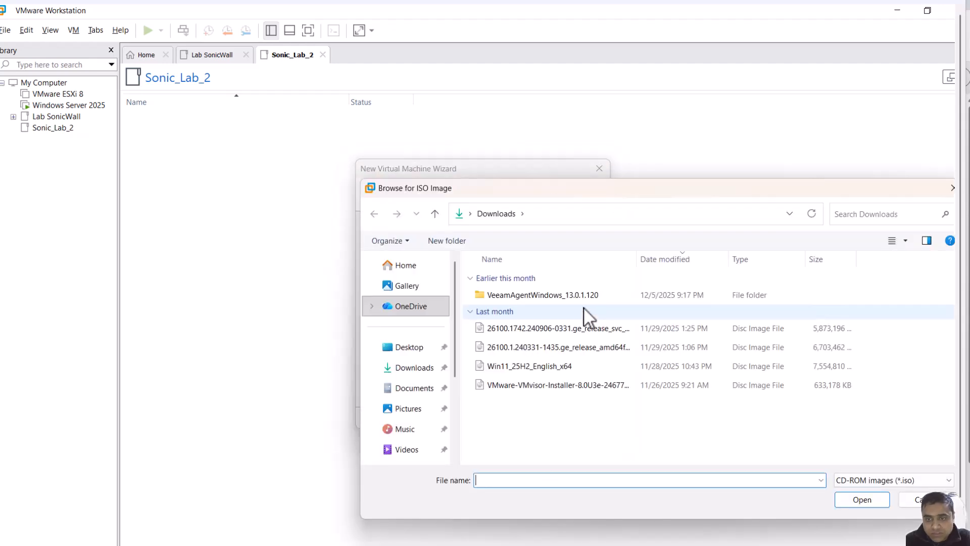
pyautogui.click(418, 331)
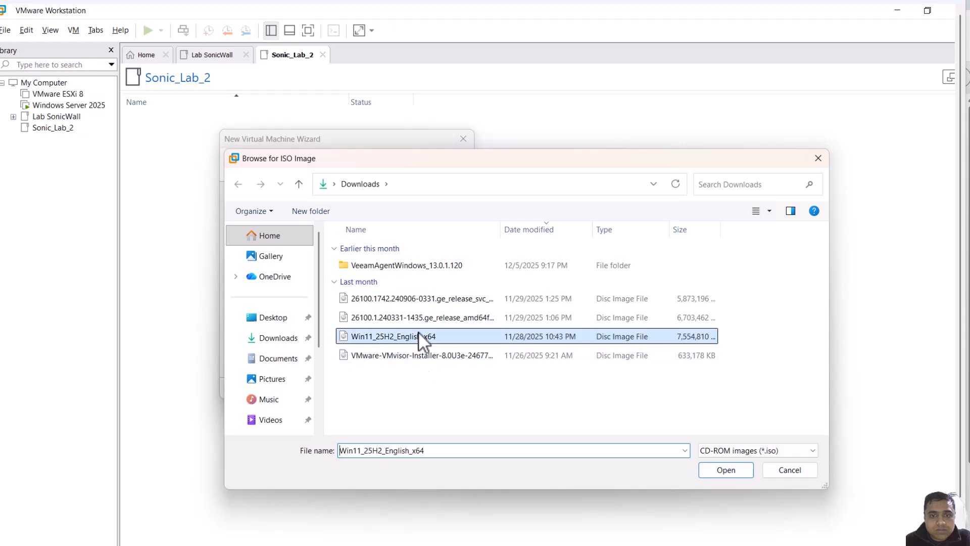
pyautogui.click(729, 468)
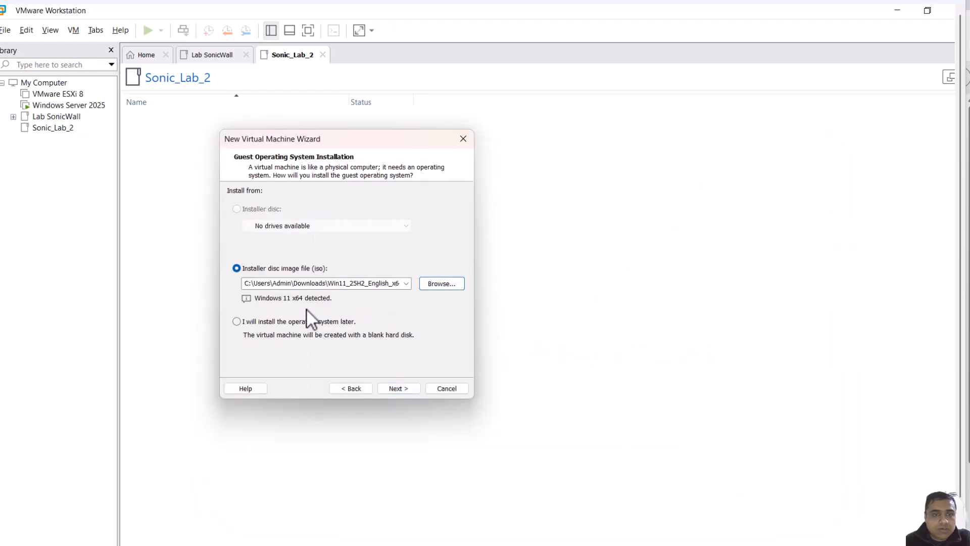
pyautogui.click(402, 390)
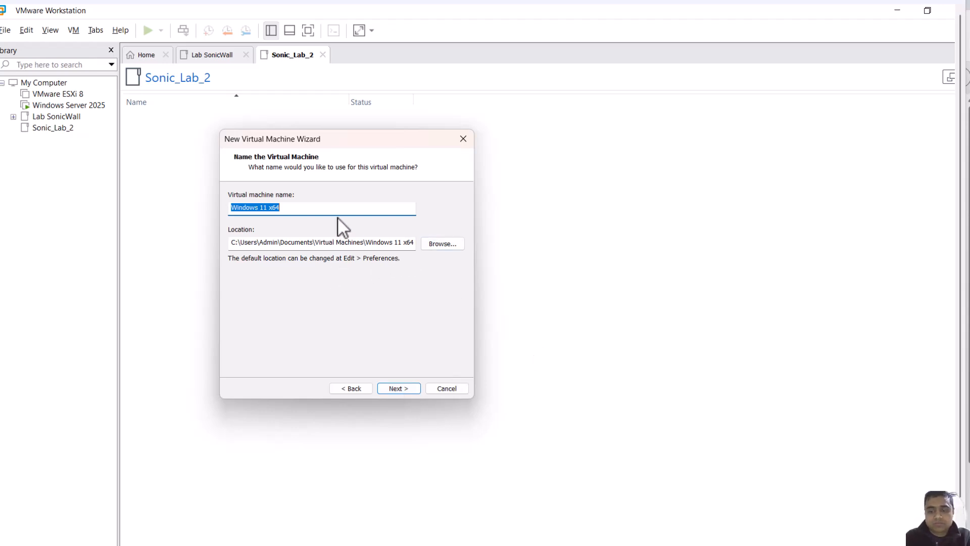
# Name the virtual machine S2-Cl1
pyautogui.press('BackSpace')
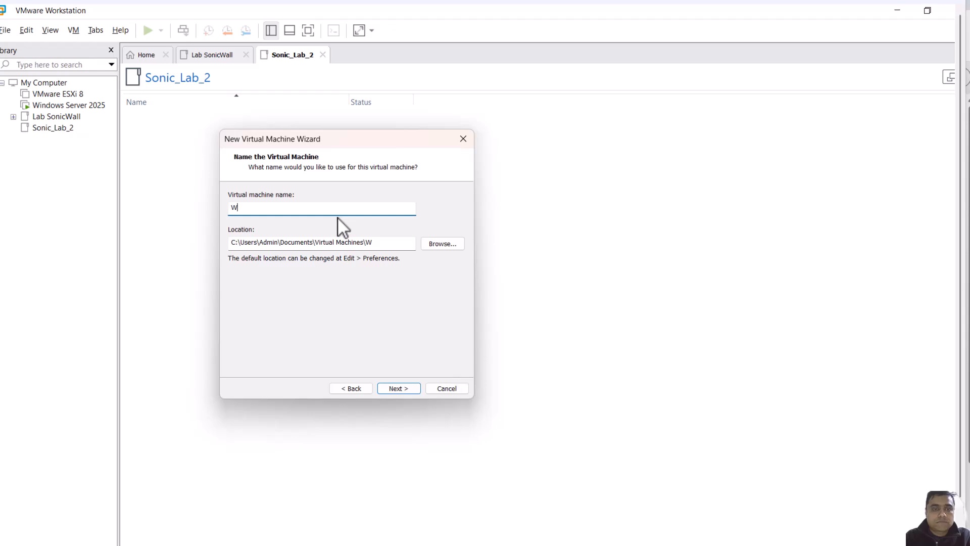
pyautogui.write('S')
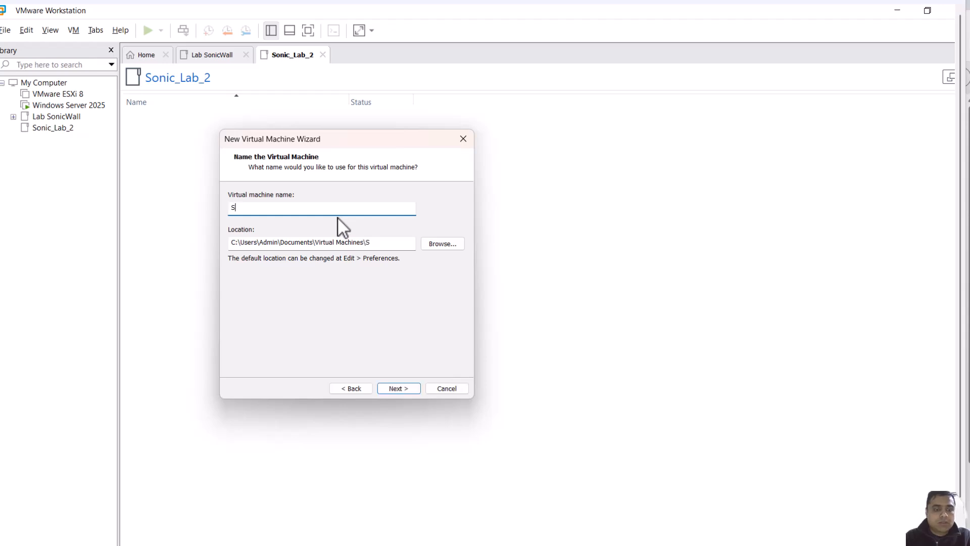
pyautogui.write('2-')
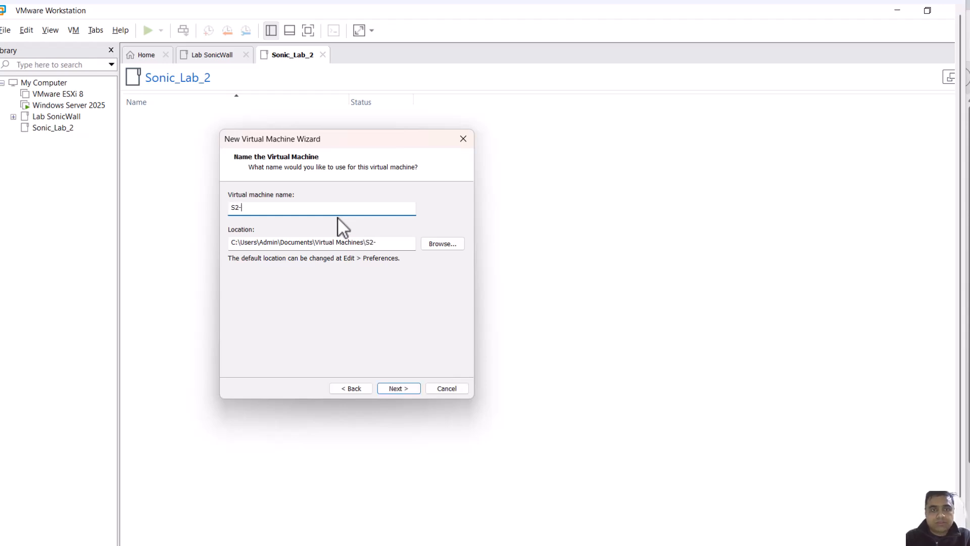
pyautogui.write('Cl1')
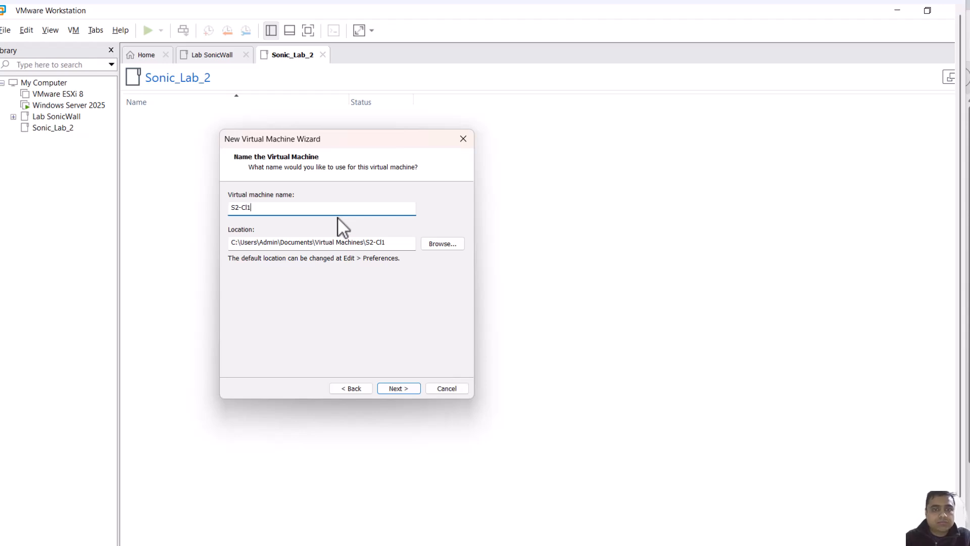
# Set the virtual machine location to the SonicLab2 folder on Local Disk (C:) and continue
pyautogui.click(435, 246)
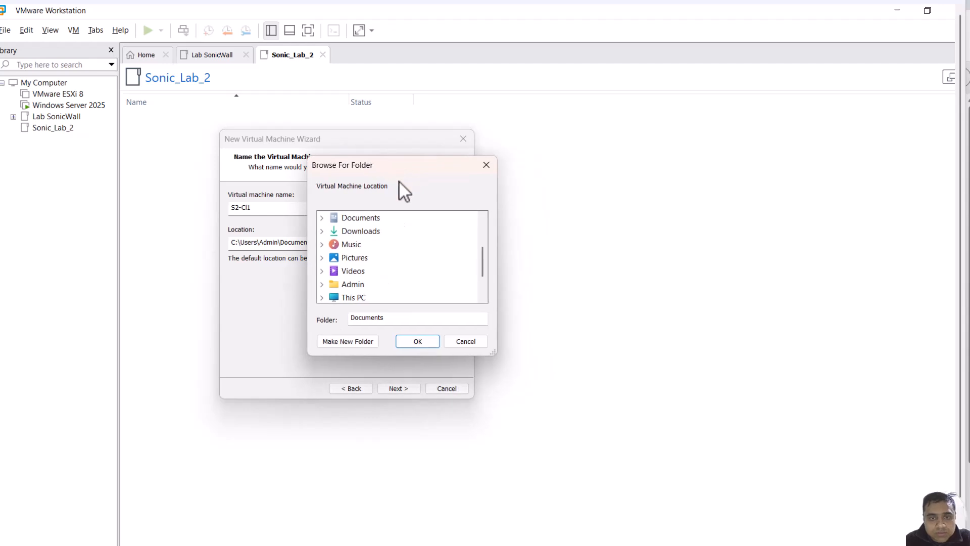
pyautogui.click(322, 297)
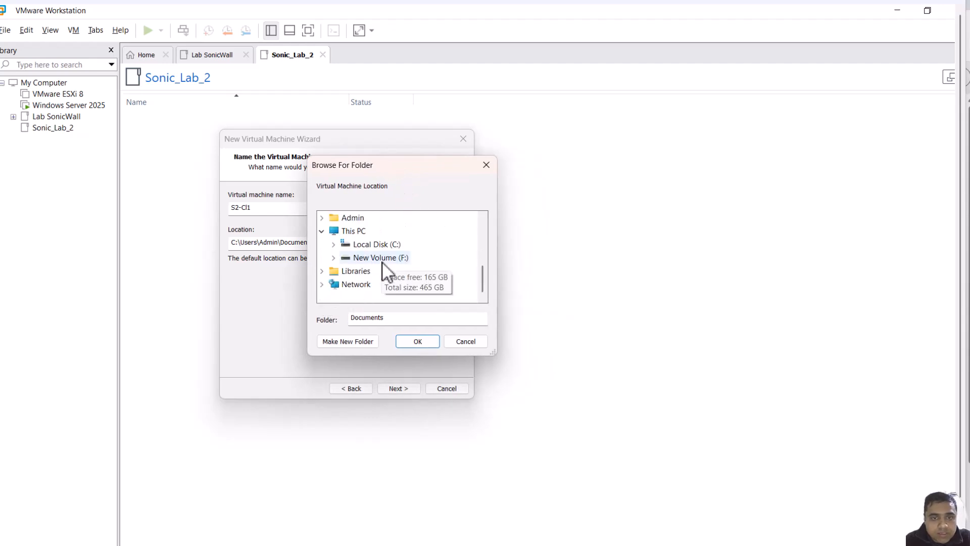
pyautogui.click(333, 244)
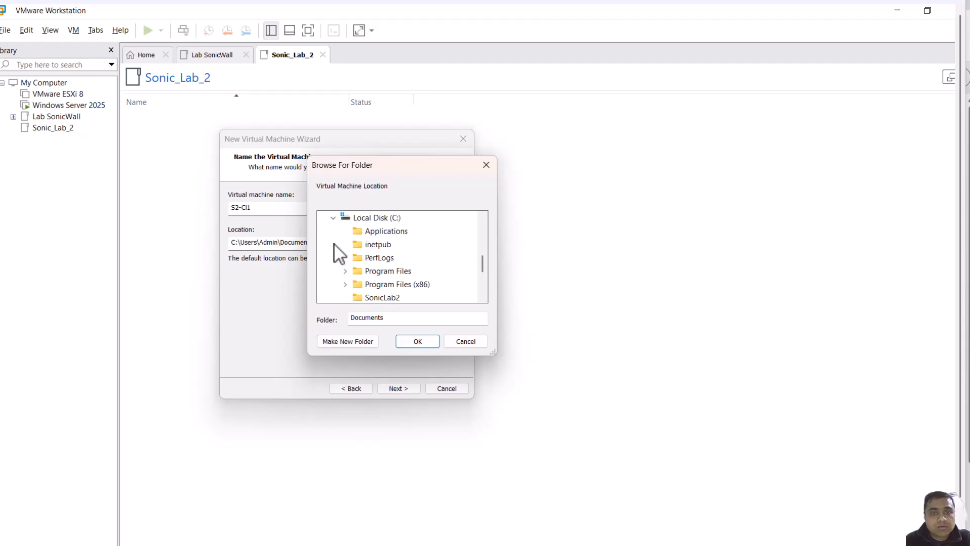
pyautogui.click(389, 298)
pyautogui.click(417, 341)
pyautogui.click(399, 388)
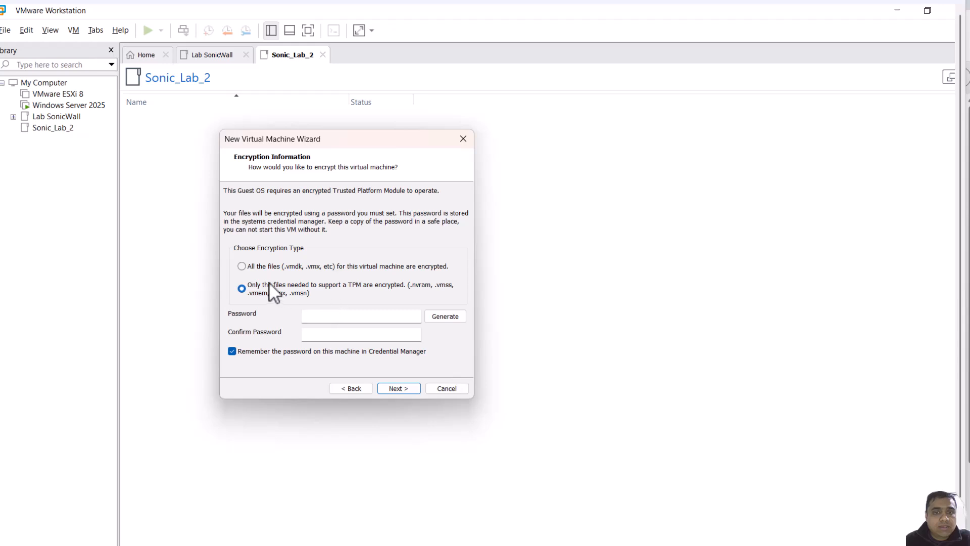
# Choose to encrypt only the TPM-support files, enter and confirm the encryption password, and continue
pyautogui.click(312, 267)
pyautogui.click(302, 285)
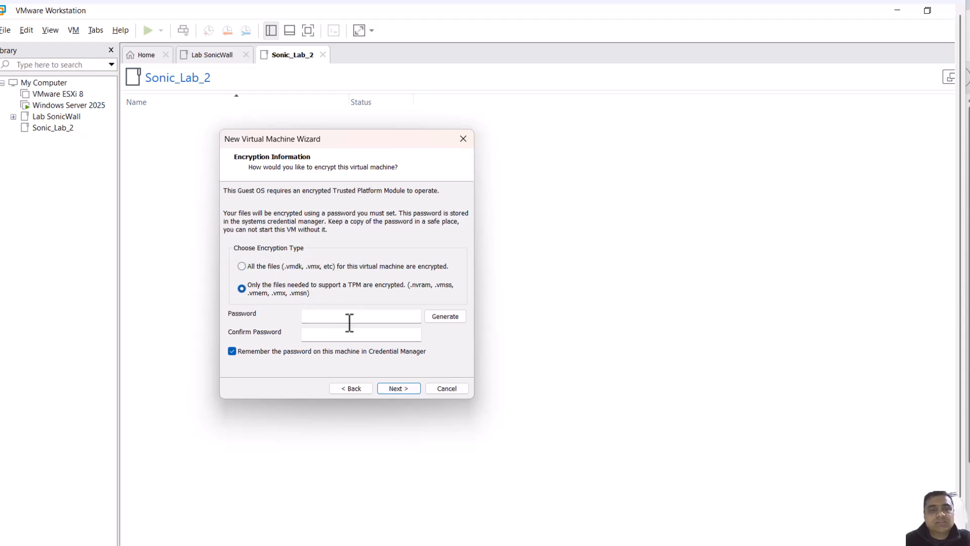
pyautogui.click(355, 316)
pyautogui.write('********')
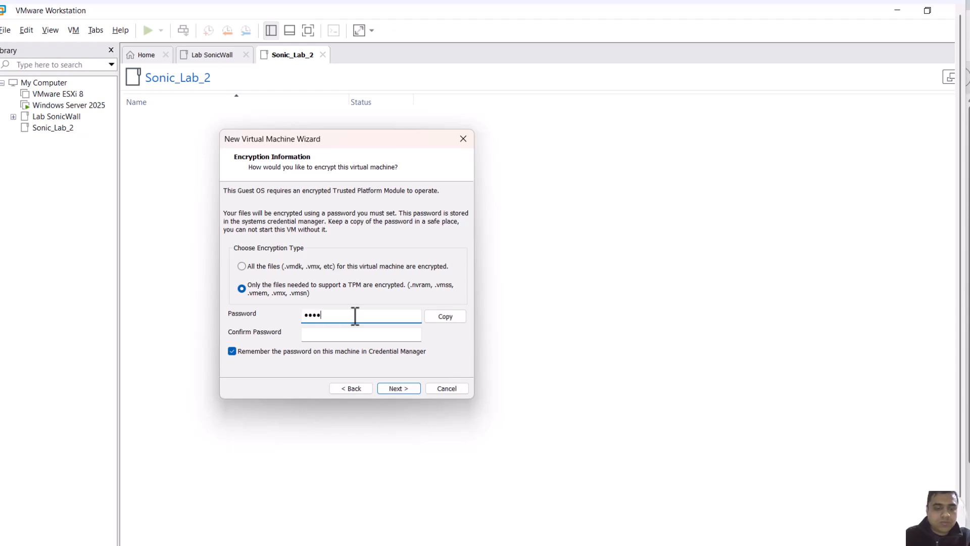
pyautogui.press('Tab')
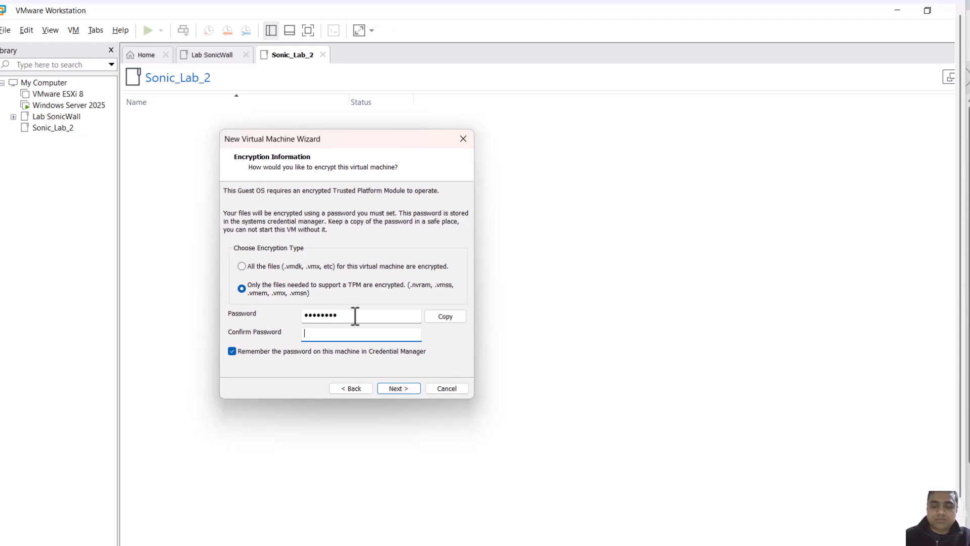
pyautogui.write('********')
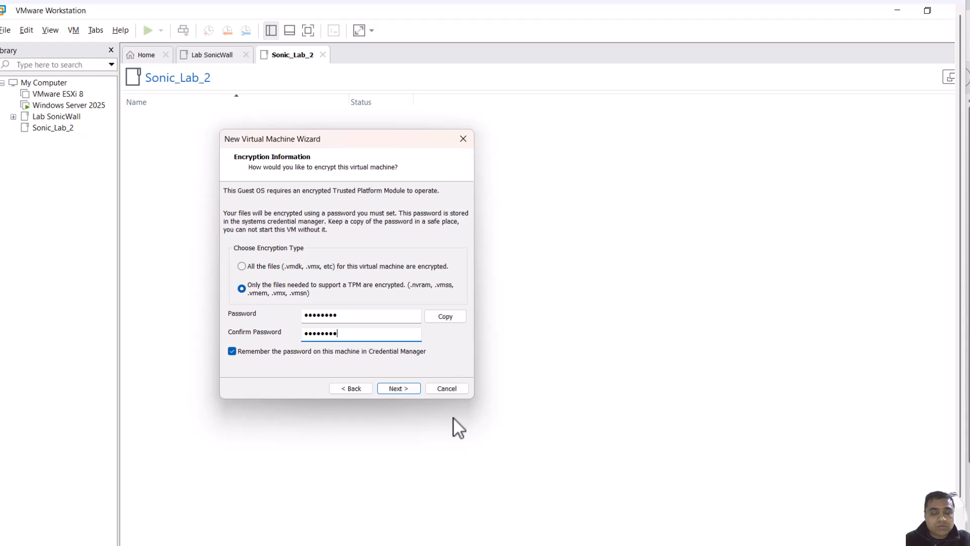
pyautogui.click(408, 393)
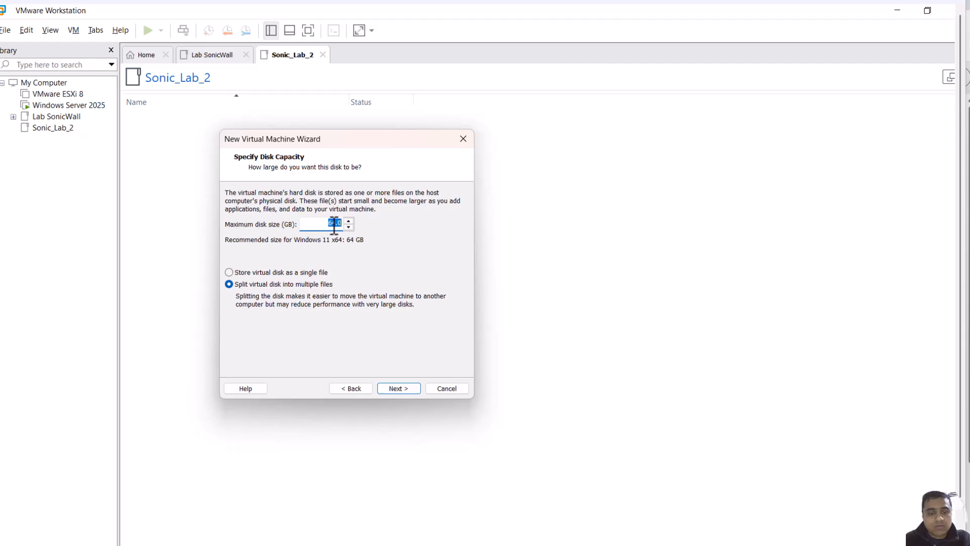
# Set the maximum disk size to 40 GB, store the virtual disk as a single file, and continue
pyautogui.write('4')
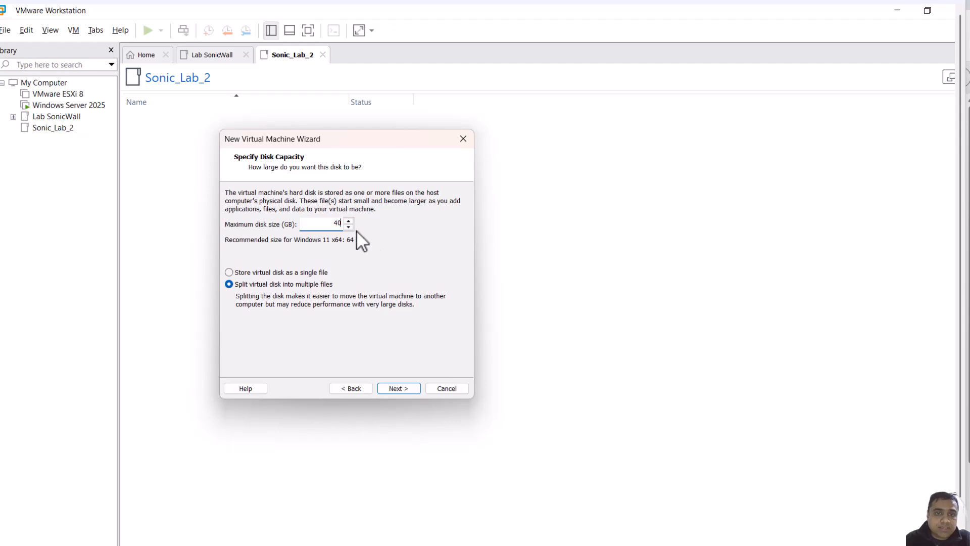
pyautogui.click(309, 272)
pyautogui.click(406, 388)
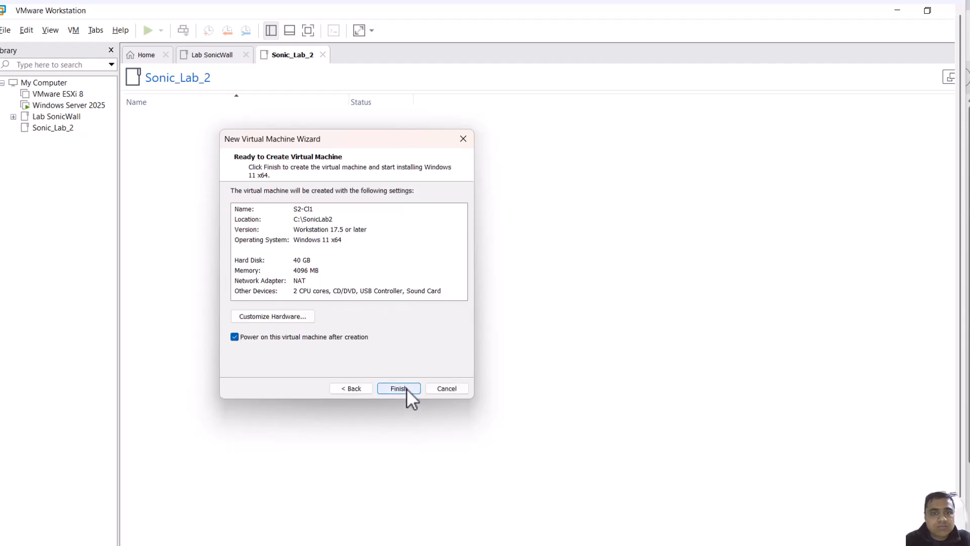
# Review the virtual machine's hardware settings and finish creating S2-Cl1 with power-on after creation
pyautogui.click(302, 316)
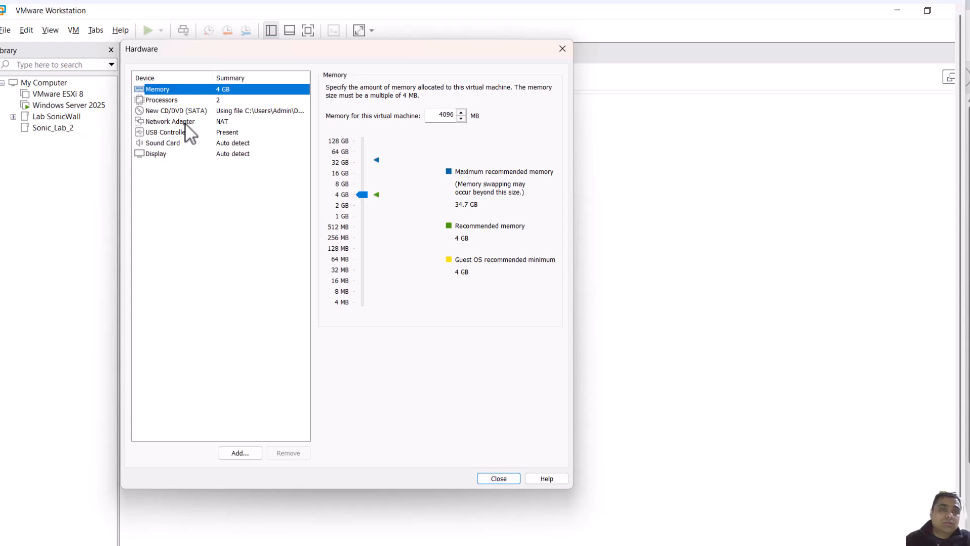
pyautogui.click(511, 482)
pyautogui.click(405, 389)
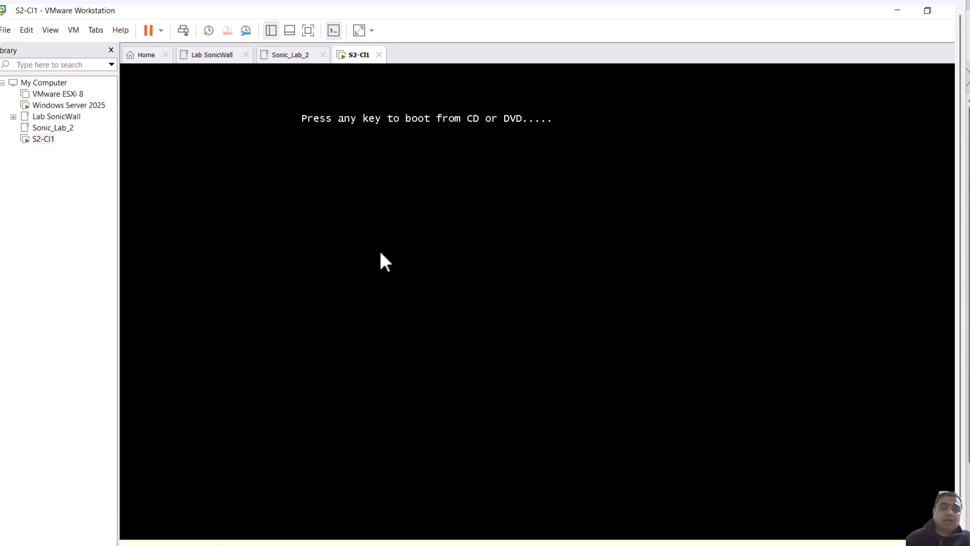
# Boot the S2-Cl1 virtual machine from the installer disc
pyautogui.click(506, 236)
pyautogui.press('Return')
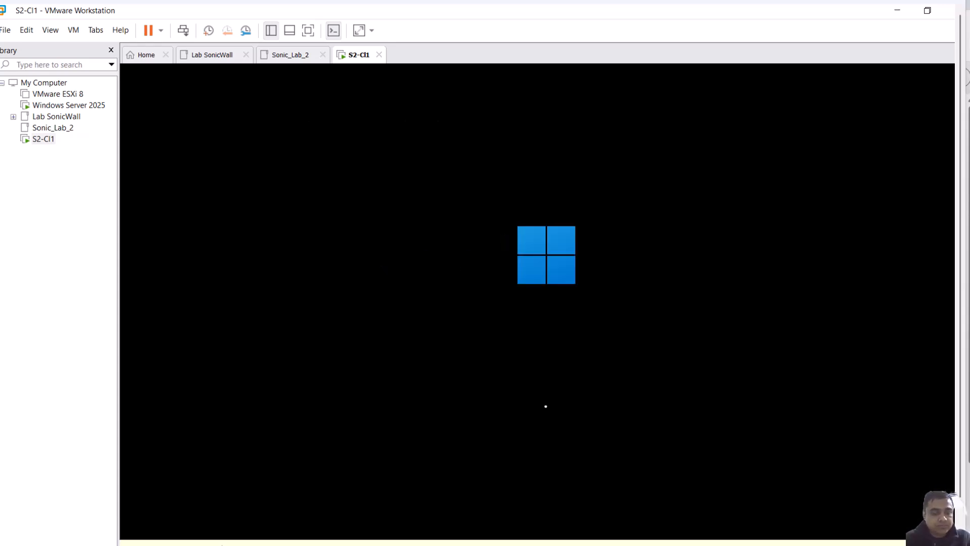
# Examine the downloaded SonicWall NSv 270 files in the Downloads folder
pyautogui.hotkey('ctrl', 'alt')
pyautogui.moveTo(611, 540)
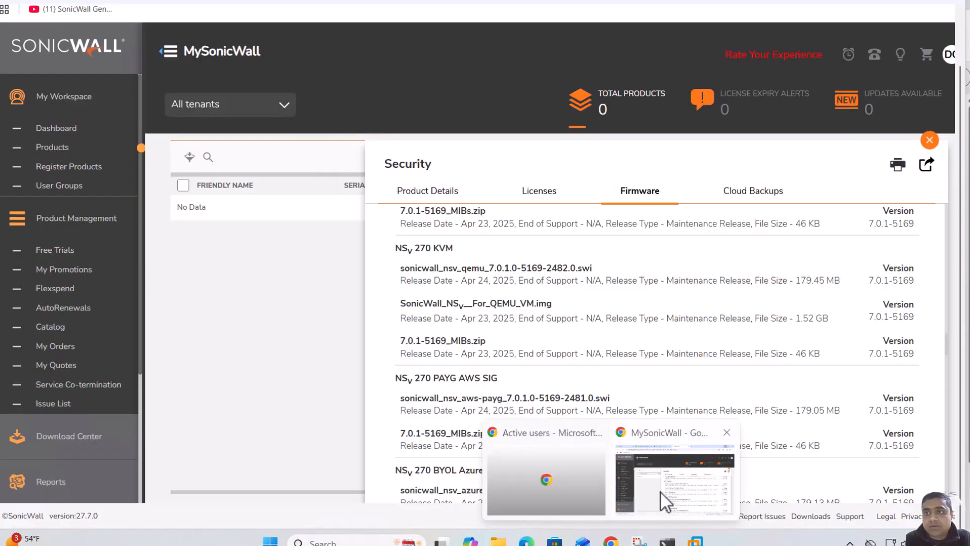
pyautogui.click(660, 490)
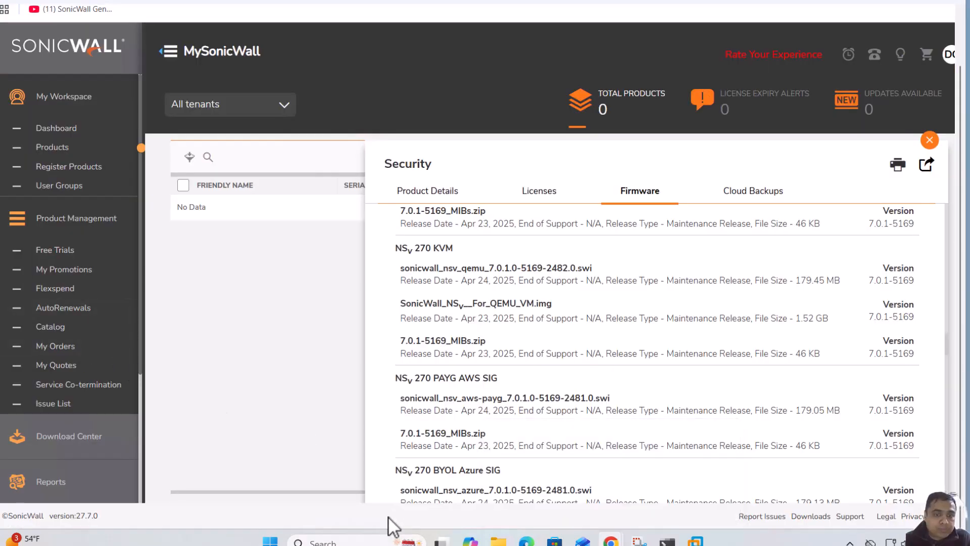
pyautogui.click(498, 540)
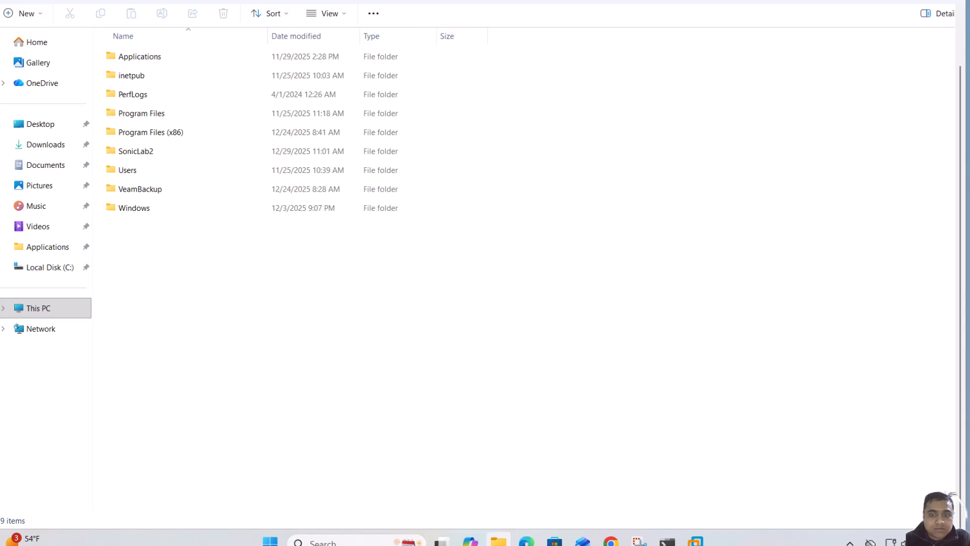
pyautogui.click(38, 152)
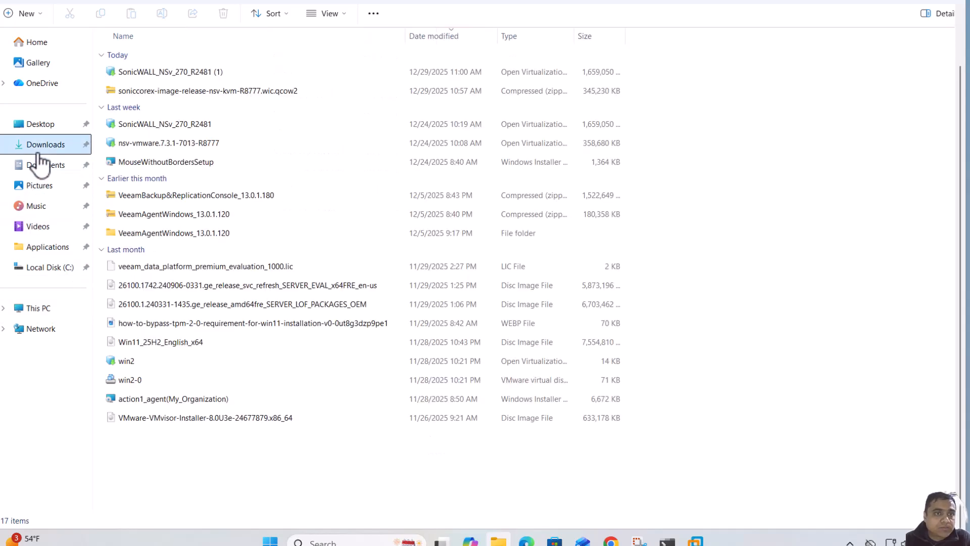
pyautogui.click(186, 74)
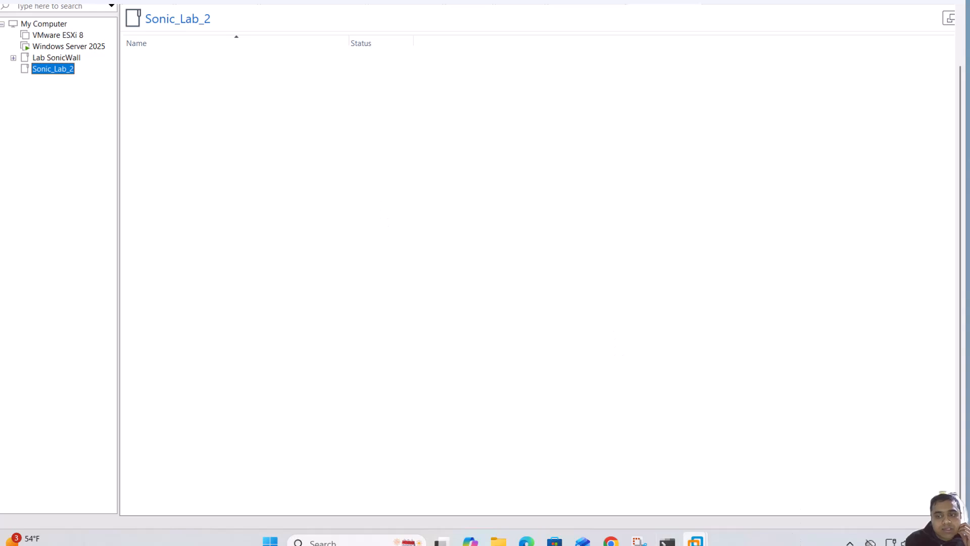
# Return to the S2-Cl1 virtual machine in VMware Workstation
pyautogui.rightClick(695, 540)
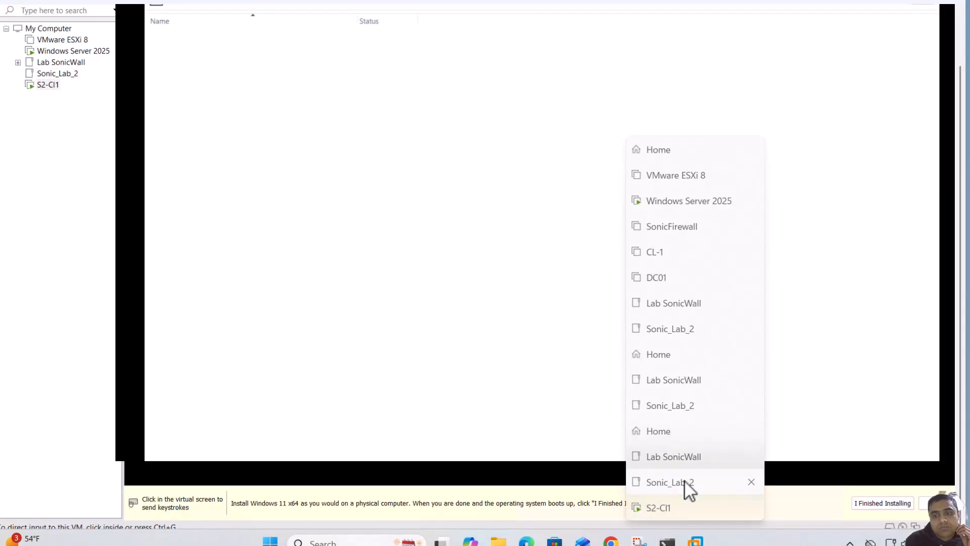
pyautogui.click(684, 481)
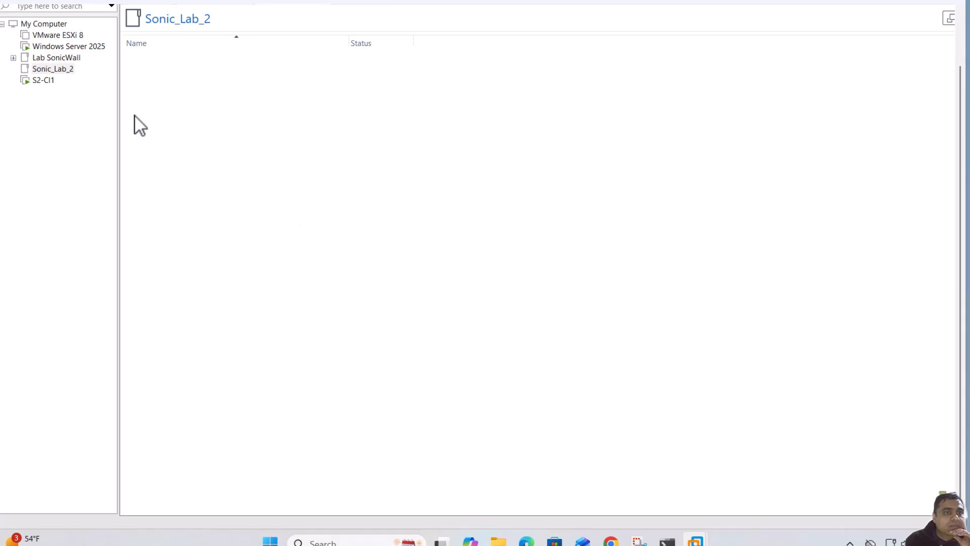
pyautogui.click(43, 80)
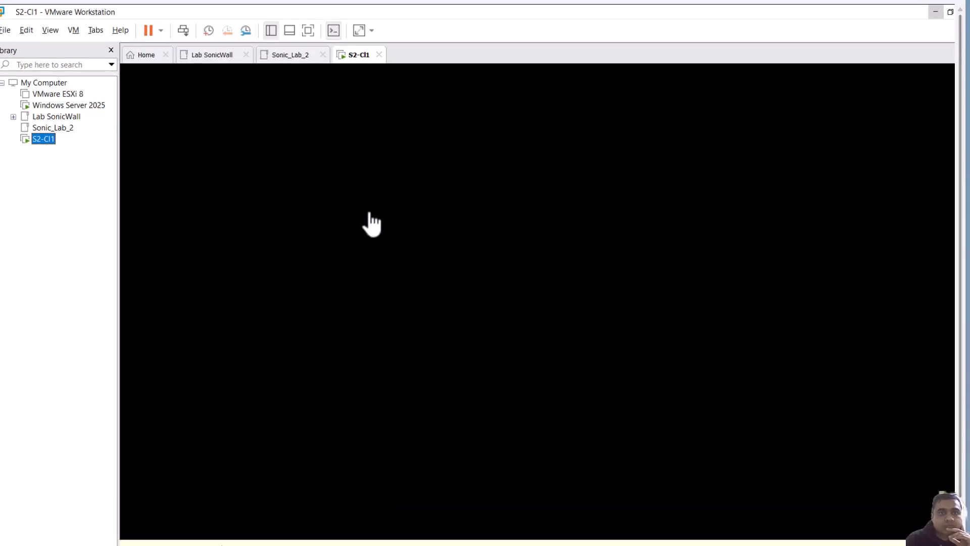
# Accept the default English (United States) language settings in Windows 11 Setup
pyautogui.click(367, 213)
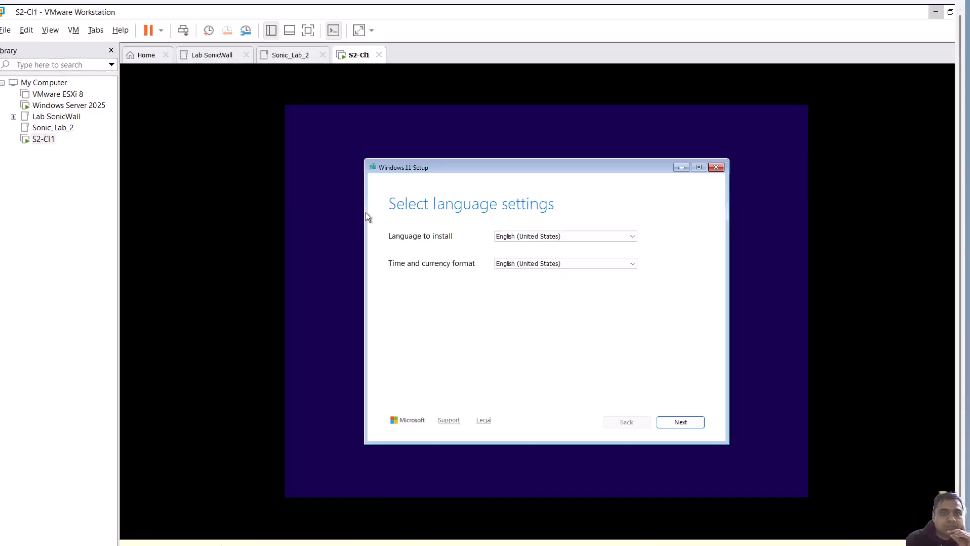
pyautogui.click(698, 422)
pyautogui.click(698, 422)
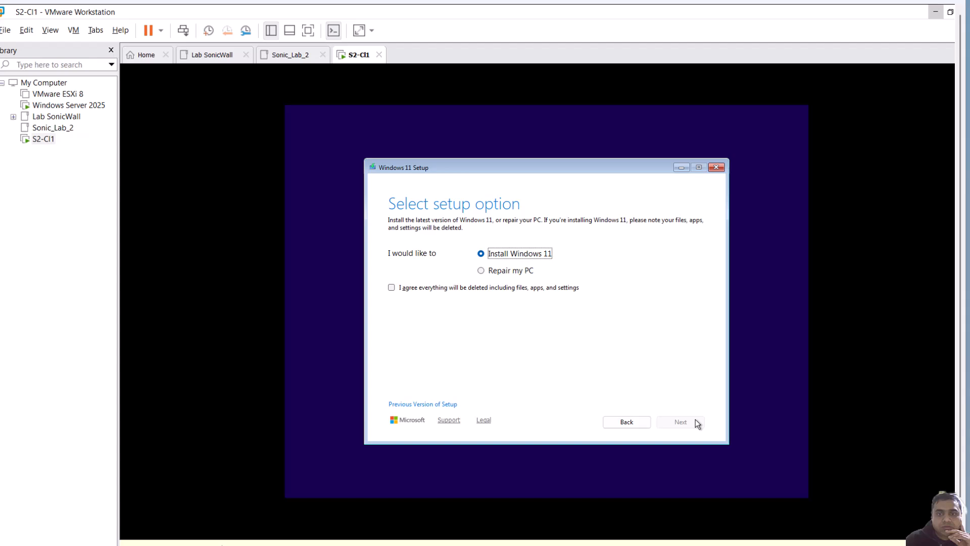
# Choose Install Windows 11, agree that everything will be deleted, and skip the product key
pyautogui.click(462, 285)
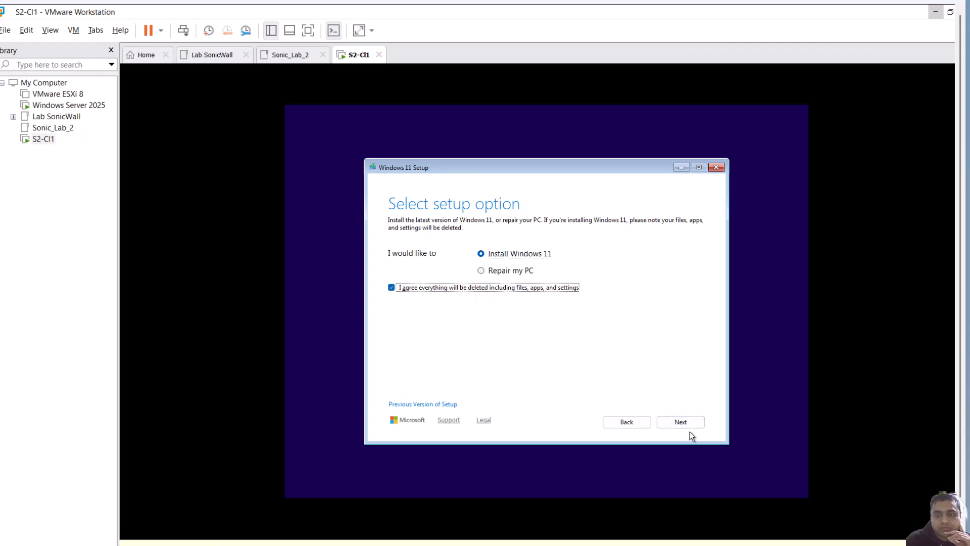
pyautogui.click(687, 427)
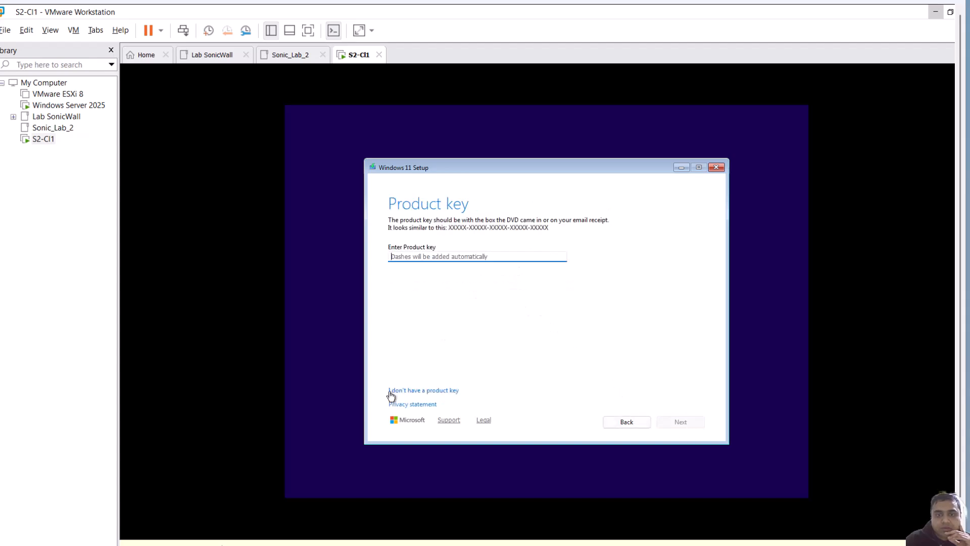
pyautogui.click(396, 391)
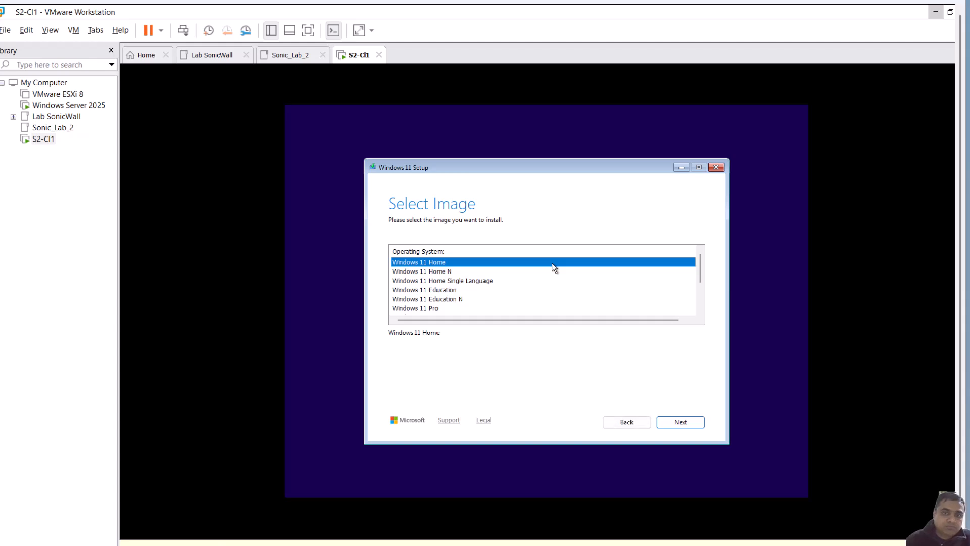
# Select the Windows 11 Pro image and continue
pyautogui.click(435, 309)
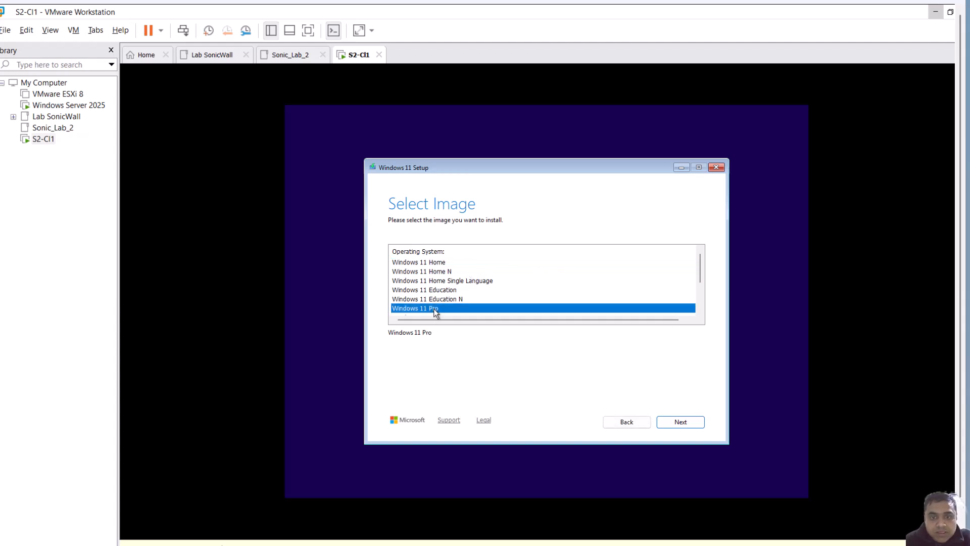
pyautogui.click(686, 422)
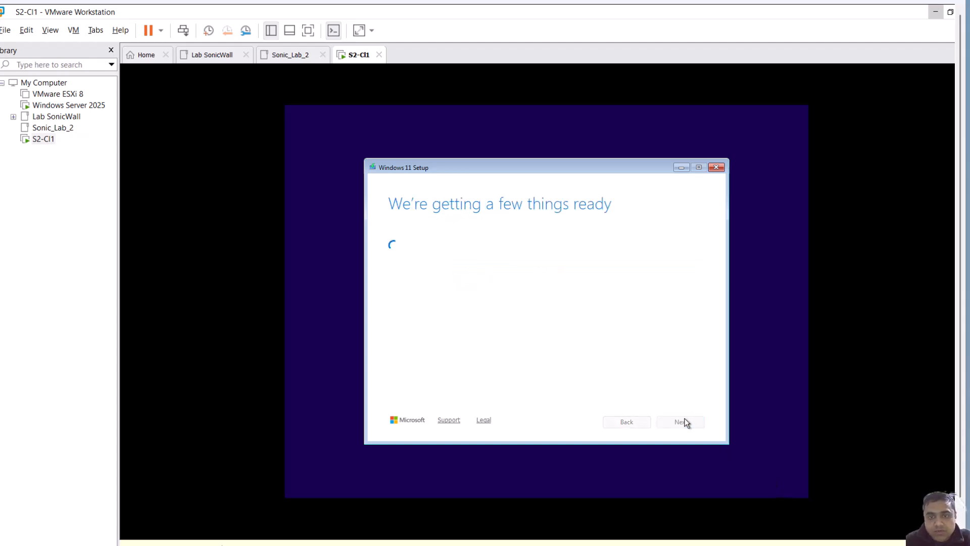
pyautogui.click(685, 421)
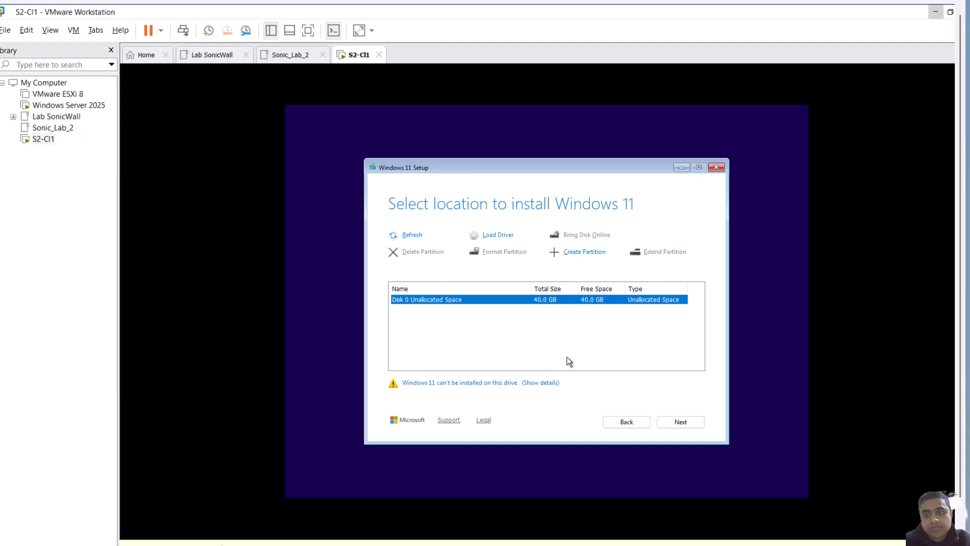
# Install Windows 11 on Disk 0 unallocated space and start the installation
pyautogui.click(688, 421)
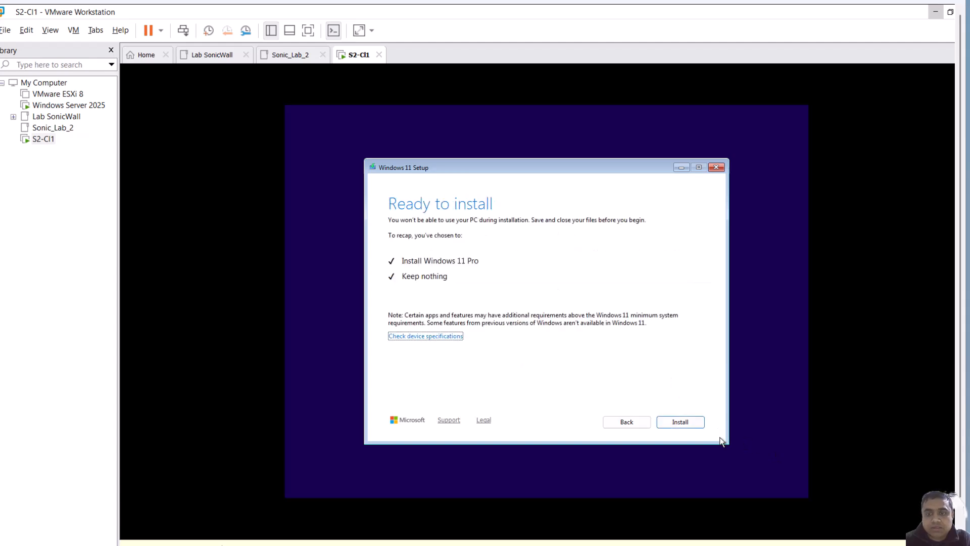
pyautogui.click(684, 425)
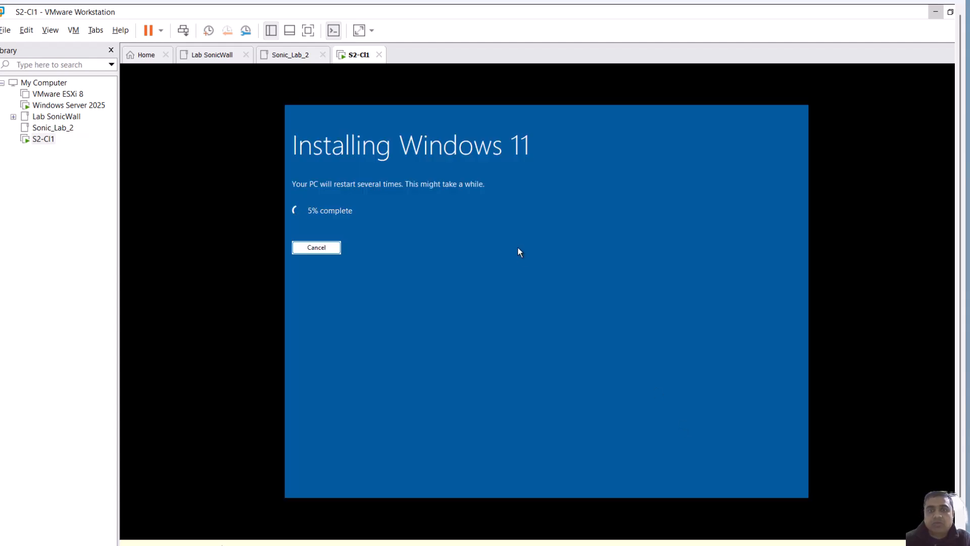
# Start another New Virtual Machine Wizard from the library with the Typical configuration
pyautogui.rightClick(52, 186)
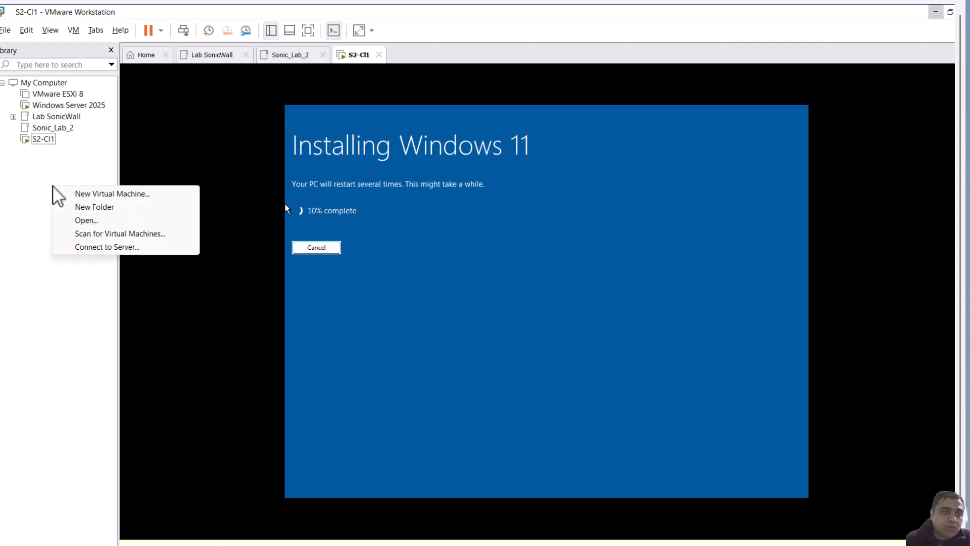
pyautogui.click(79, 198)
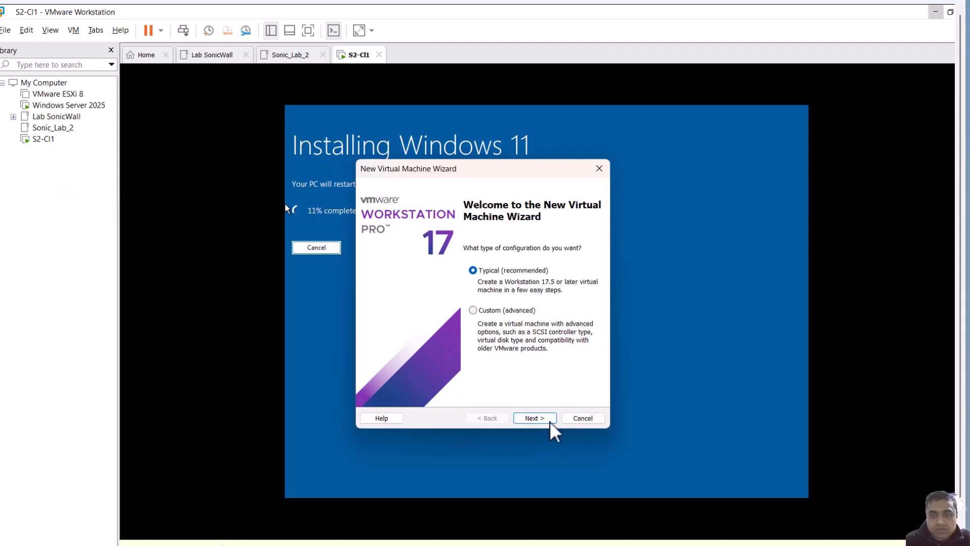
pyautogui.click(531, 419)
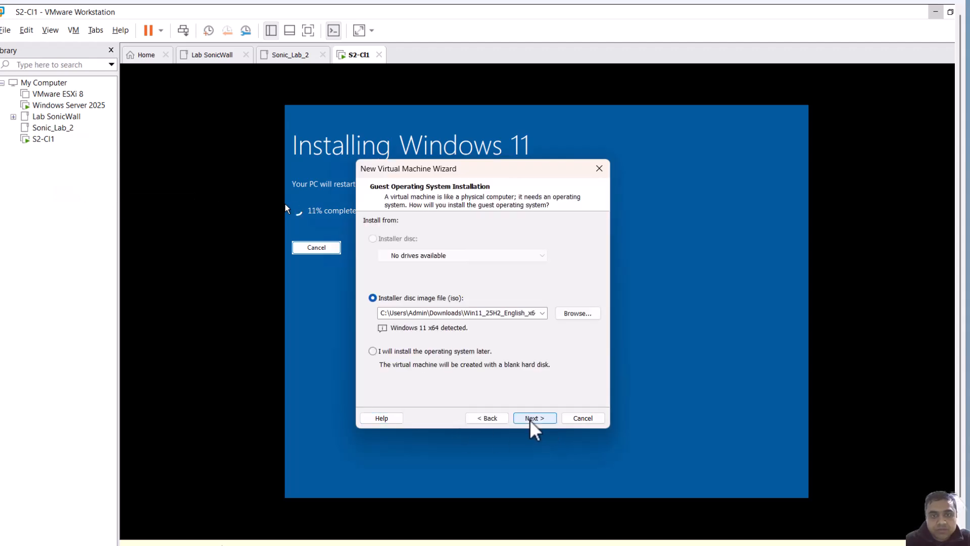
# Choose the 26100.1742.240906-0331 server disc image as the installer source
pyautogui.click(578, 314)
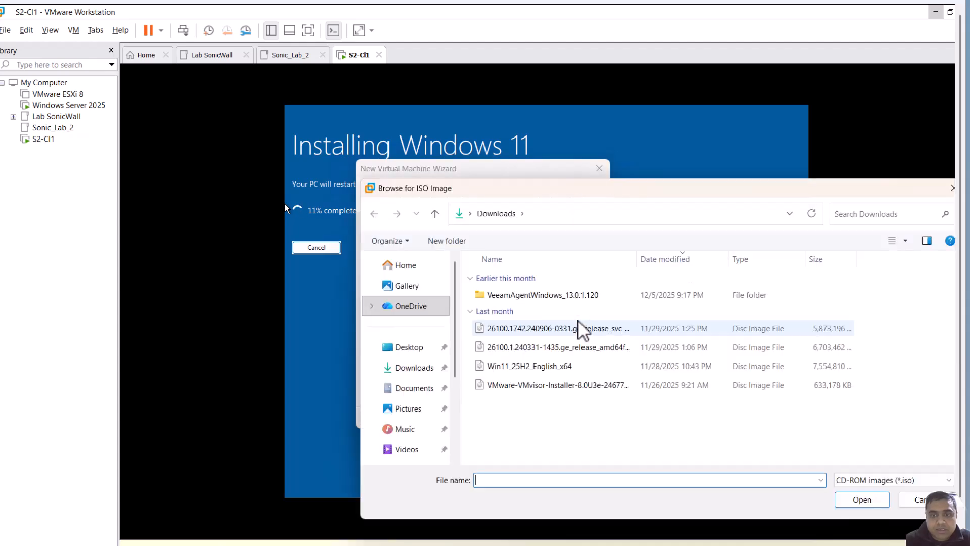
pyautogui.click(581, 329)
pyautogui.click(861, 499)
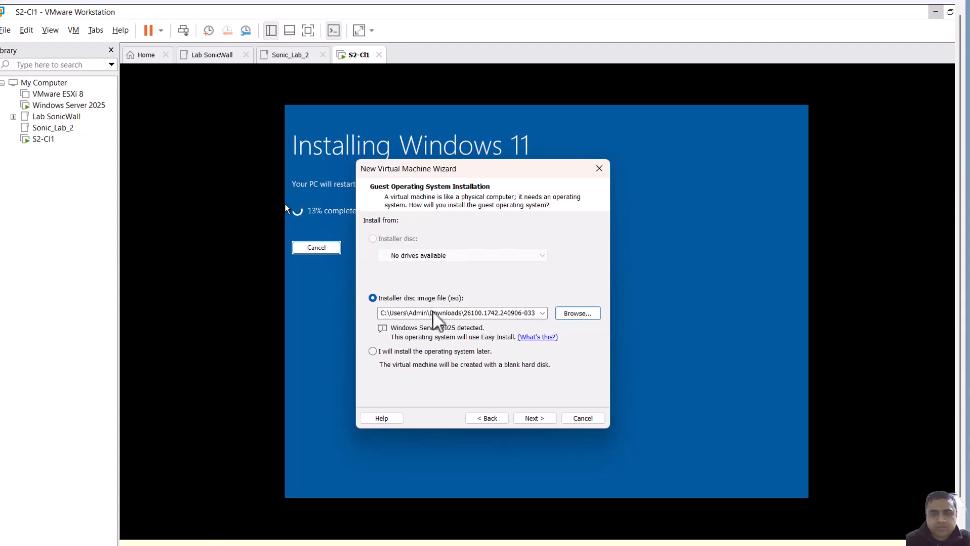
pyautogui.click(533, 418)
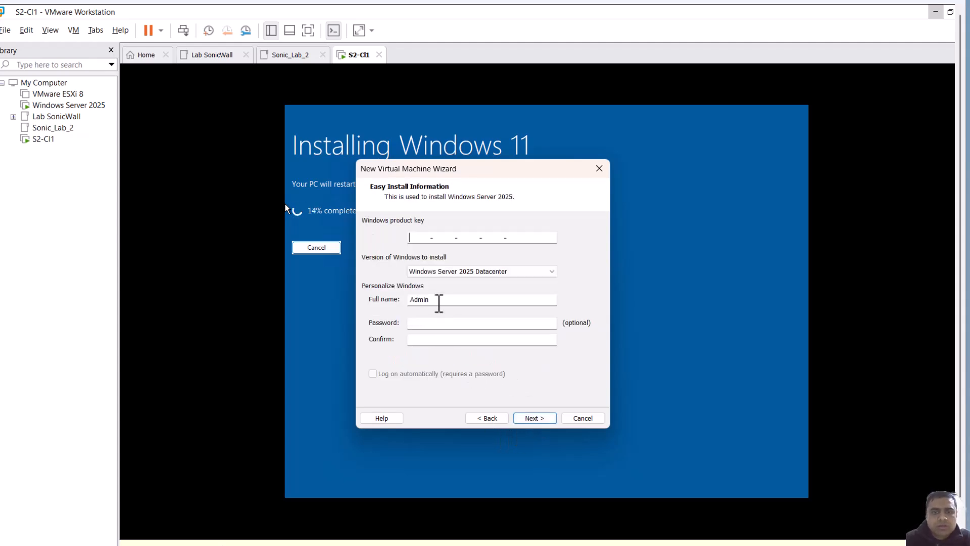
pyautogui.click(491, 417)
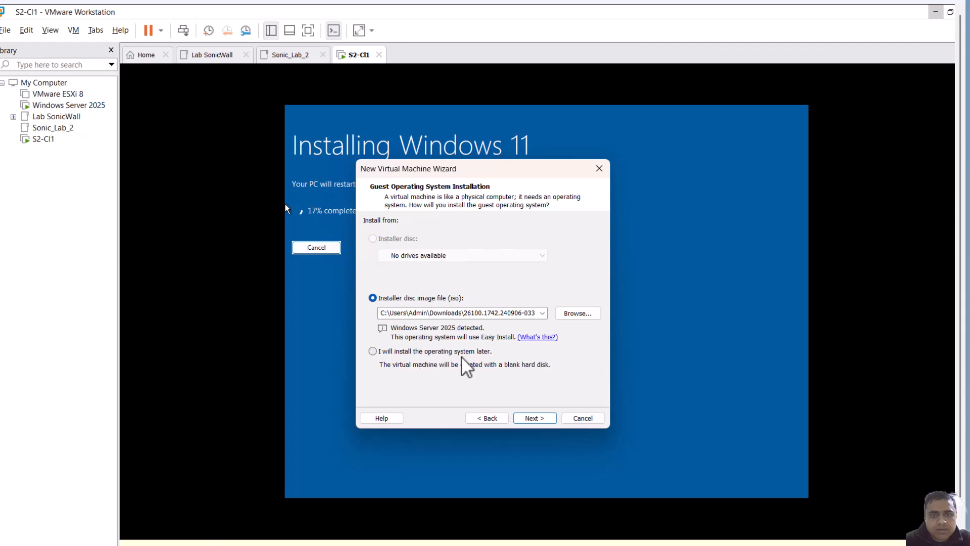
# Proceed past the Easy Install information and continue without entering a Windows product key
pyautogui.click(539, 418)
pyautogui.click(539, 417)
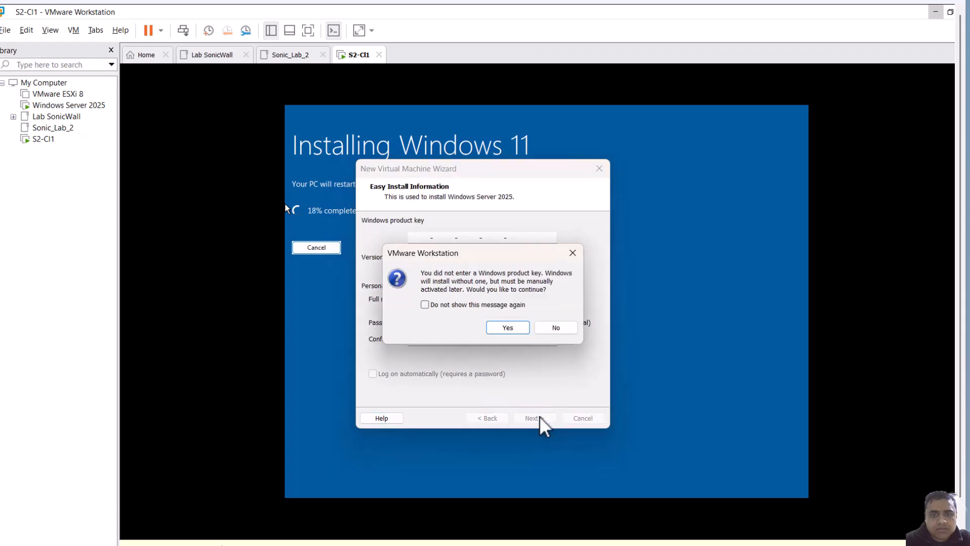
pyautogui.click(508, 325)
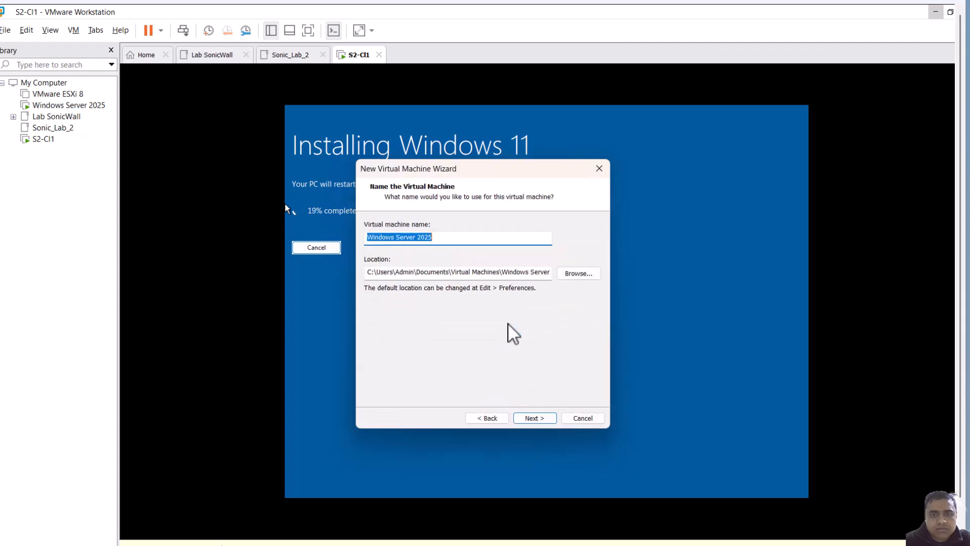
# Browse to the SonicLab2 folder on the C drive and create a new folder named WinServer2025 as the virtual machine location
pyautogui.click(576, 275)
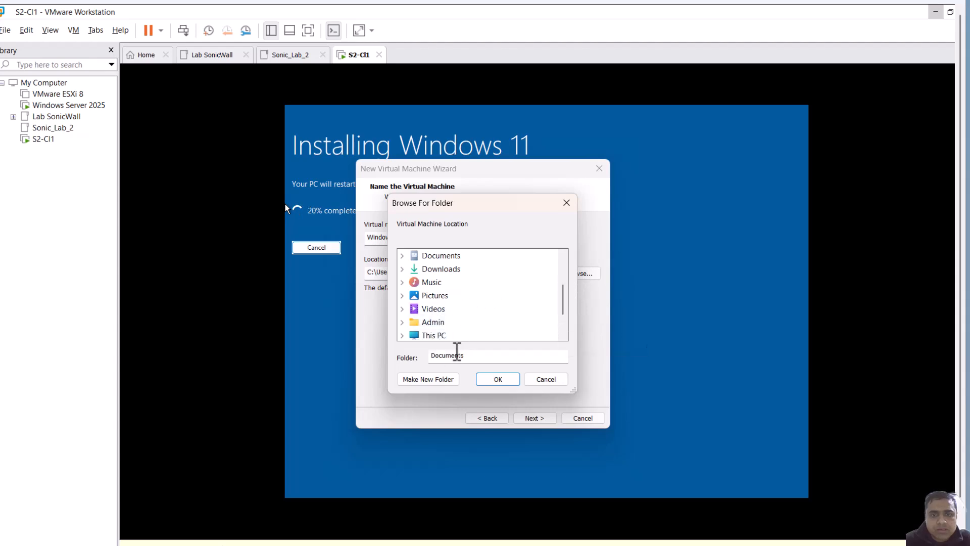
pyautogui.click(402, 335)
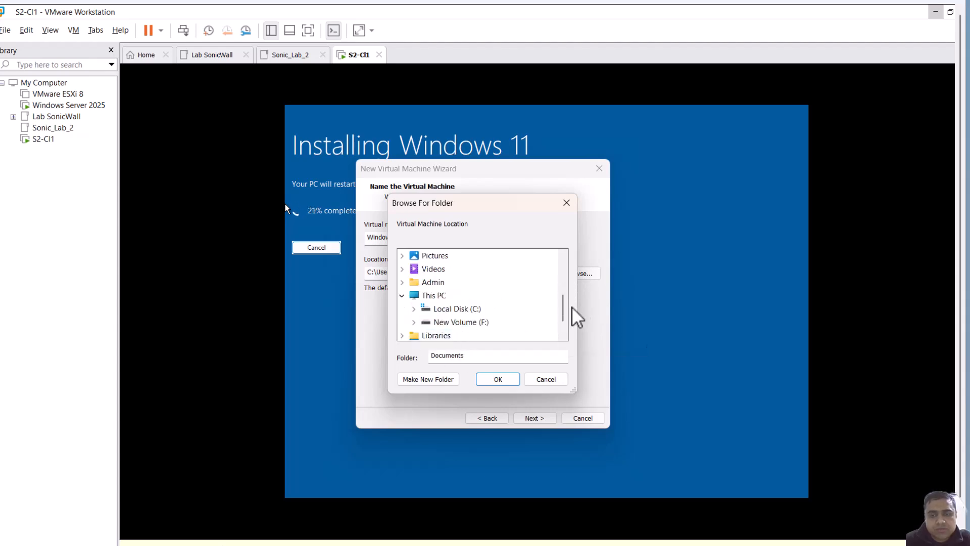
pyautogui.scroll(-1, 563, 325)
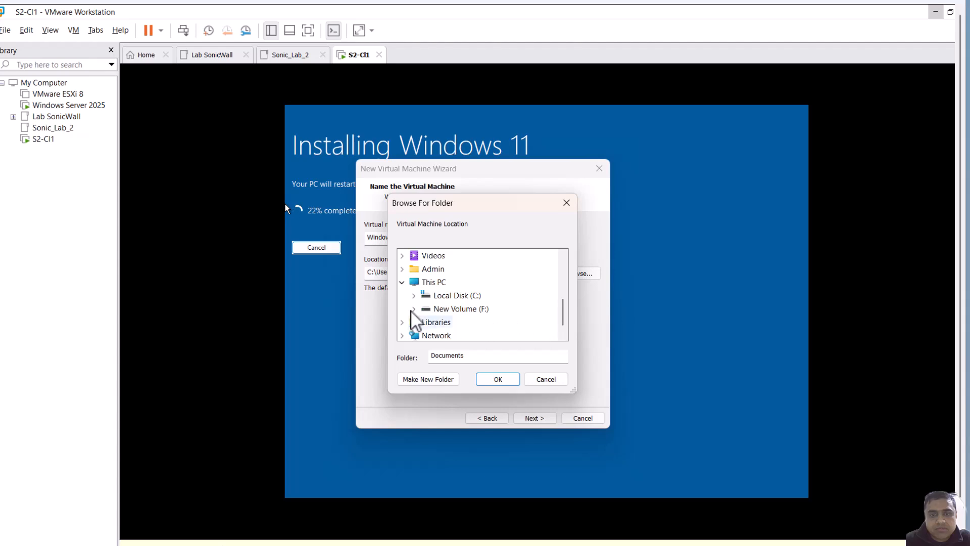
pyautogui.click(413, 295)
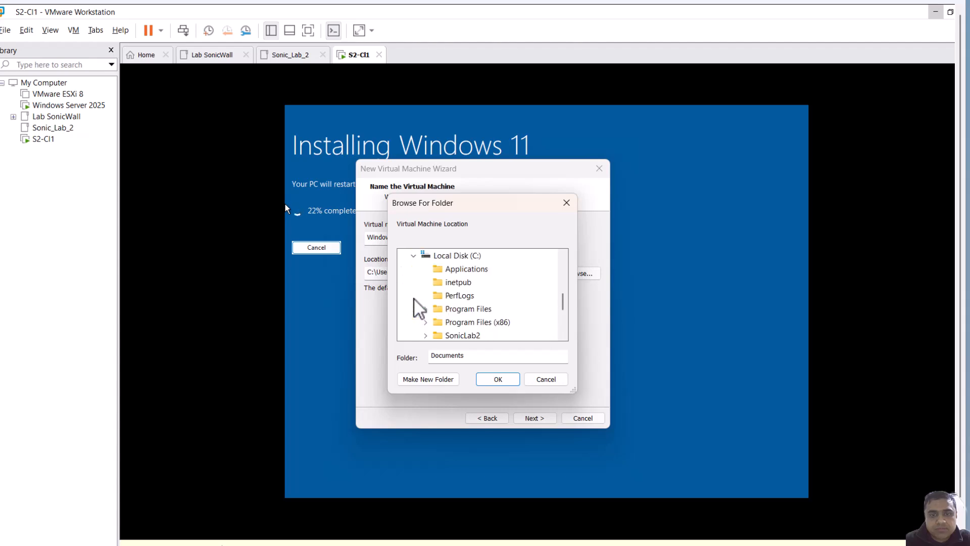
pyautogui.click(425, 335)
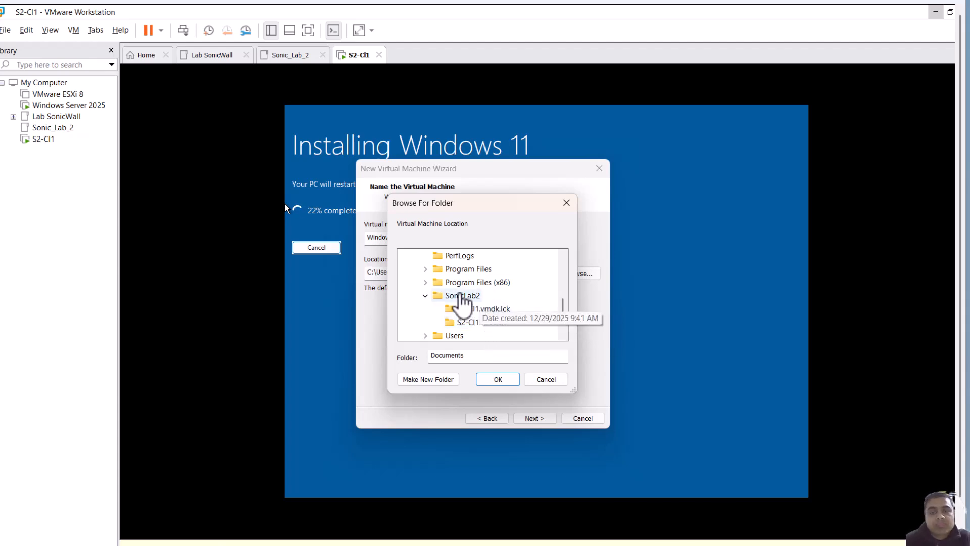
pyautogui.rightClick(463, 297)
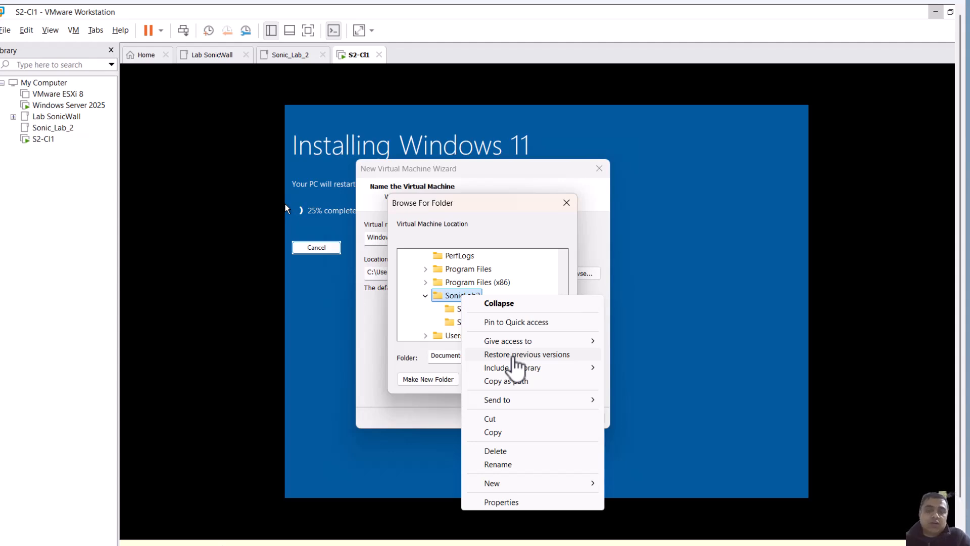
pyautogui.moveTo(521, 484)
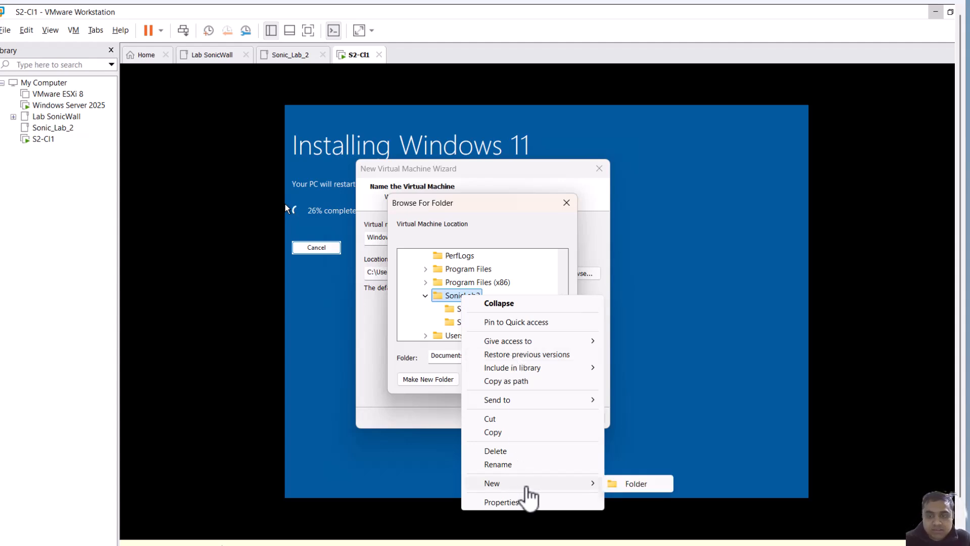
pyautogui.click(640, 482)
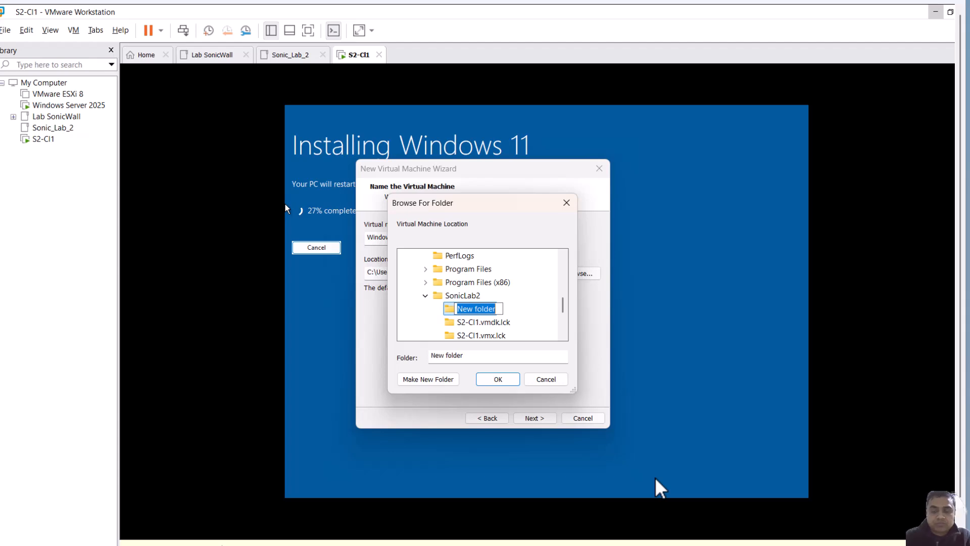
pyautogui.write('Win')
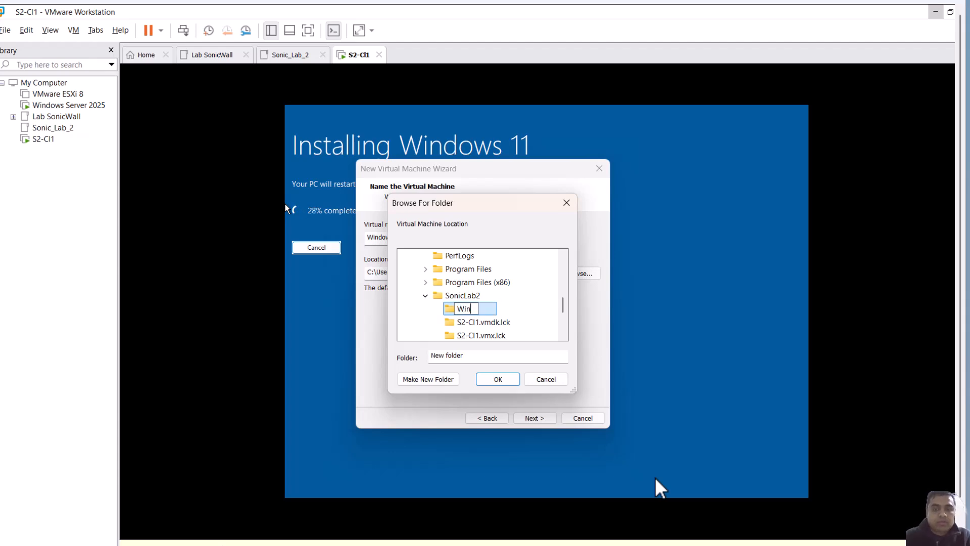
pyautogui.write('Server')
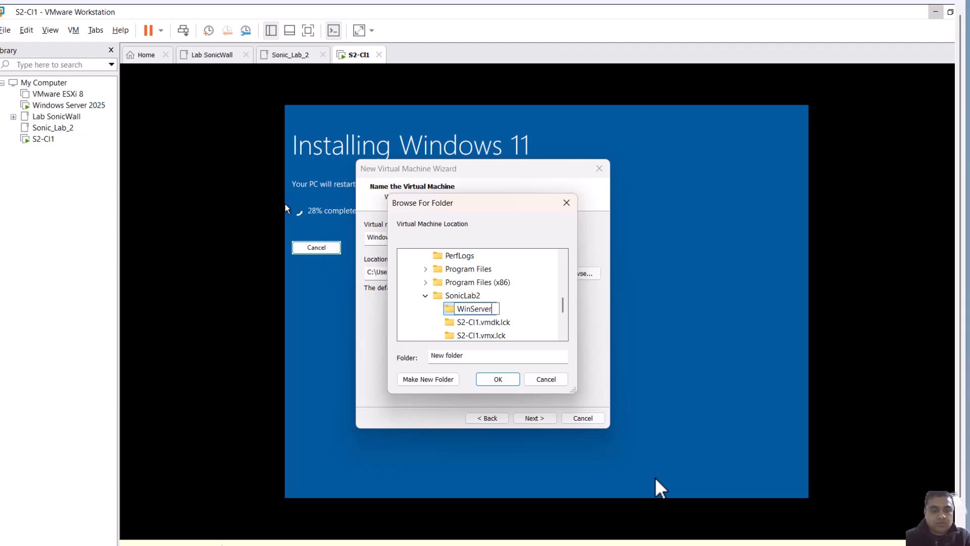
pyautogui.write('202')
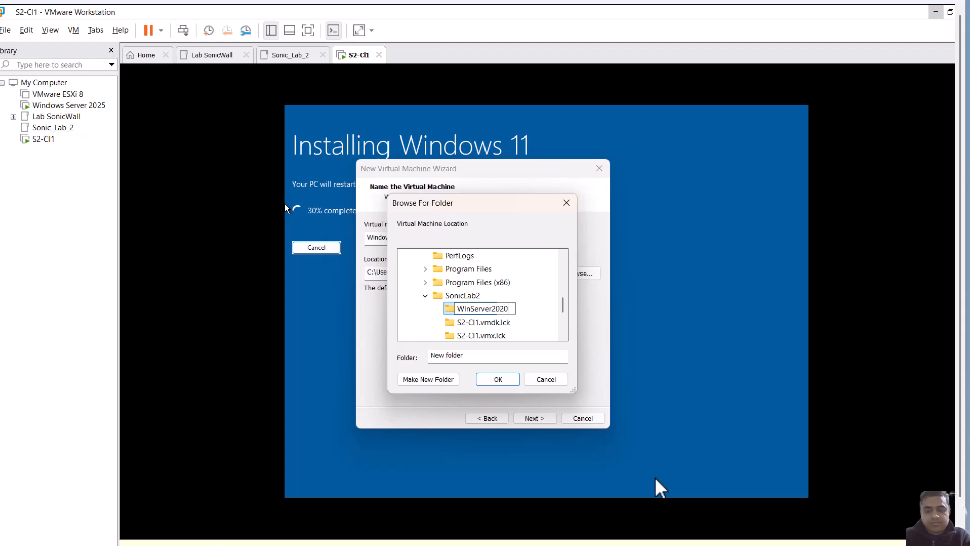
pyautogui.write('5')
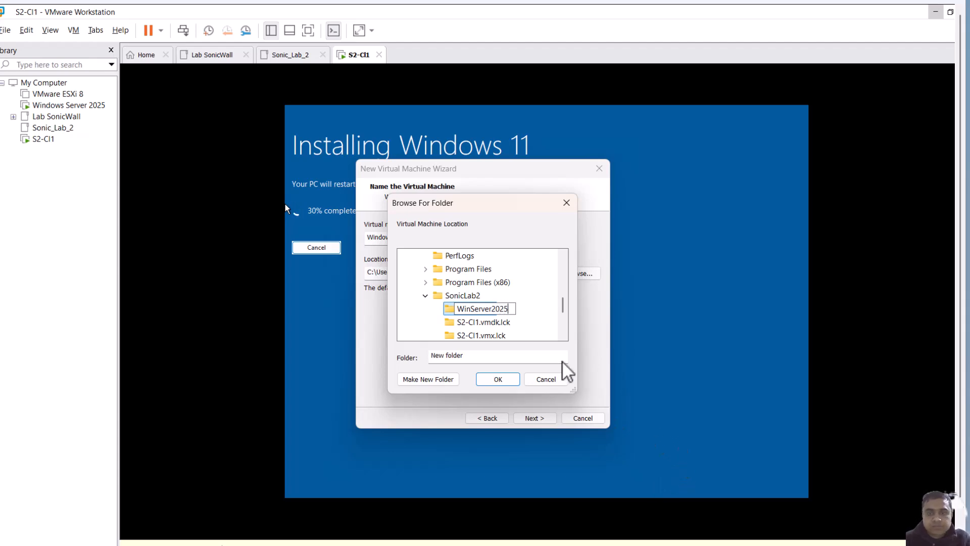
pyautogui.click(509, 380)
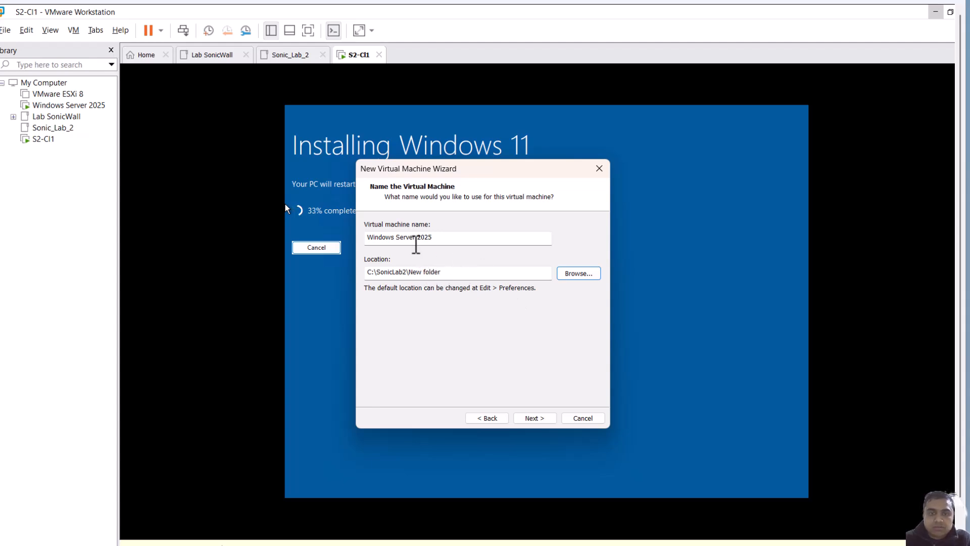
# Name the virtual machine S2-Ser1 and continue
pyautogui.moveTo(459, 241); pyautogui.dragTo(342, 231)
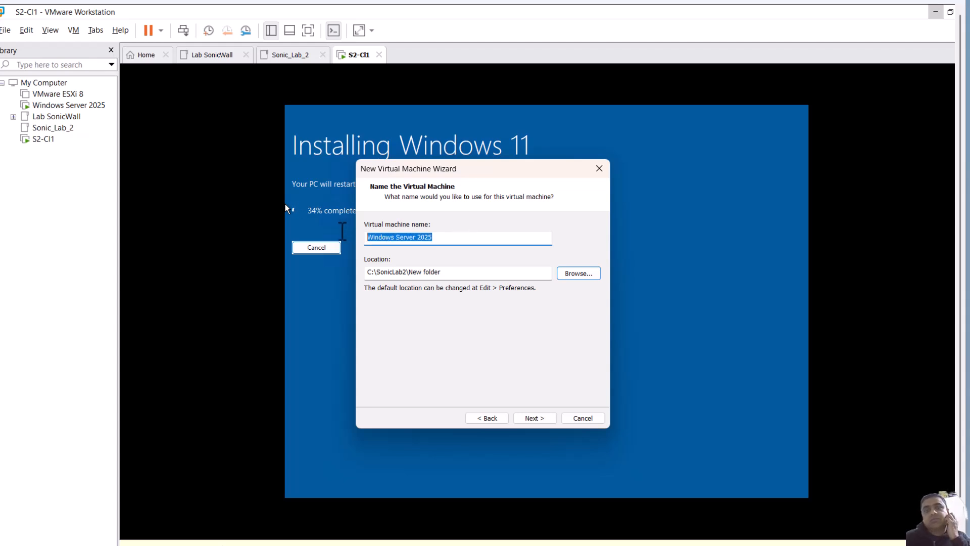
pyautogui.write('S')
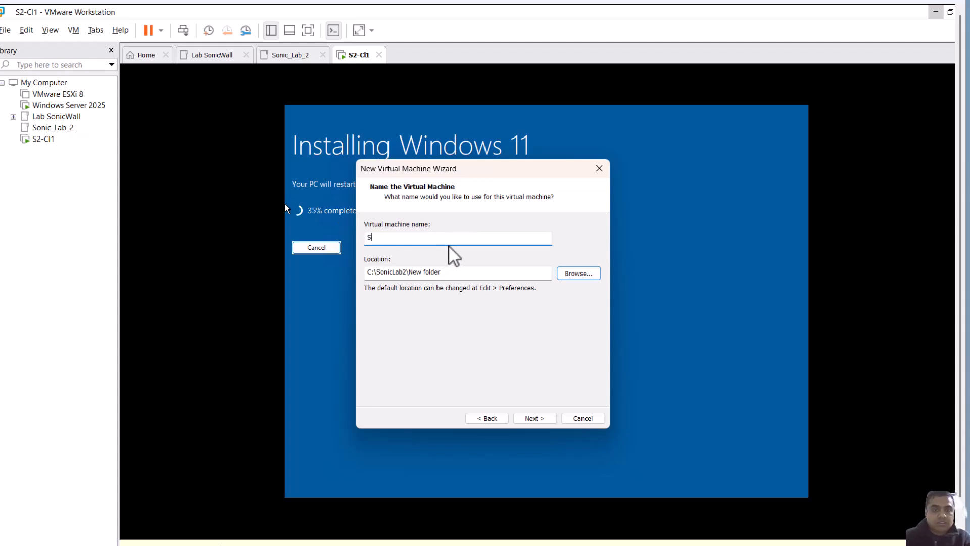
pyautogui.write('C')
pyautogui.press('BackSpace')
pyautogui.write('2-')
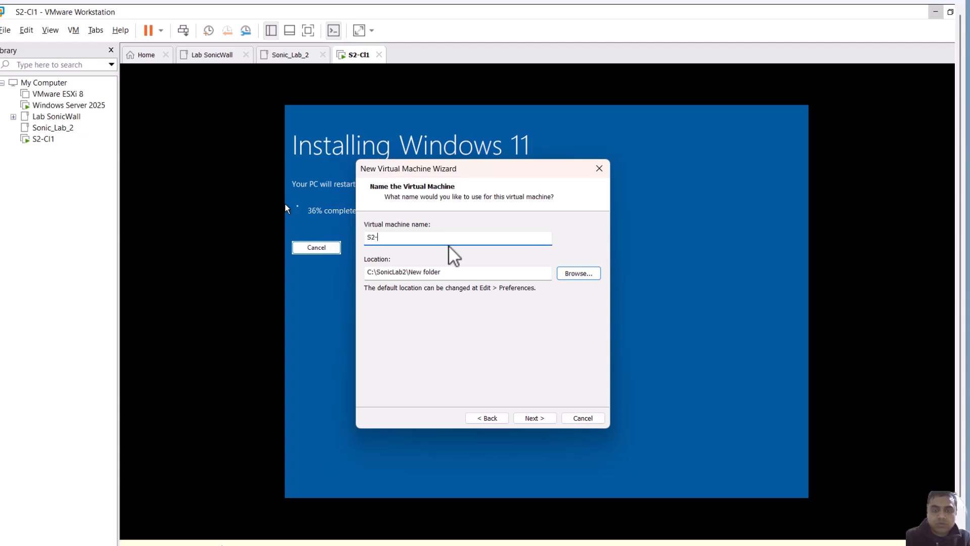
pyautogui.write('Ser1')
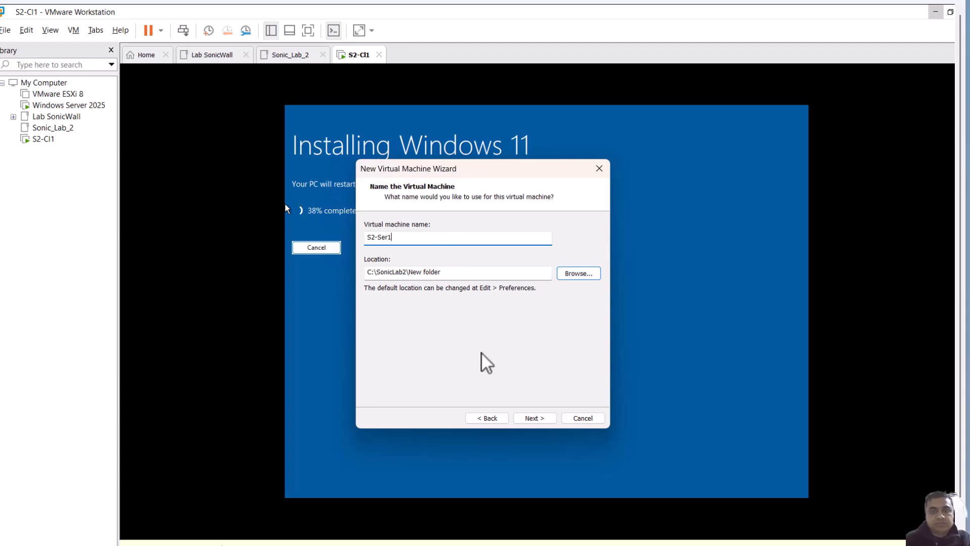
pyautogui.click(526, 418)
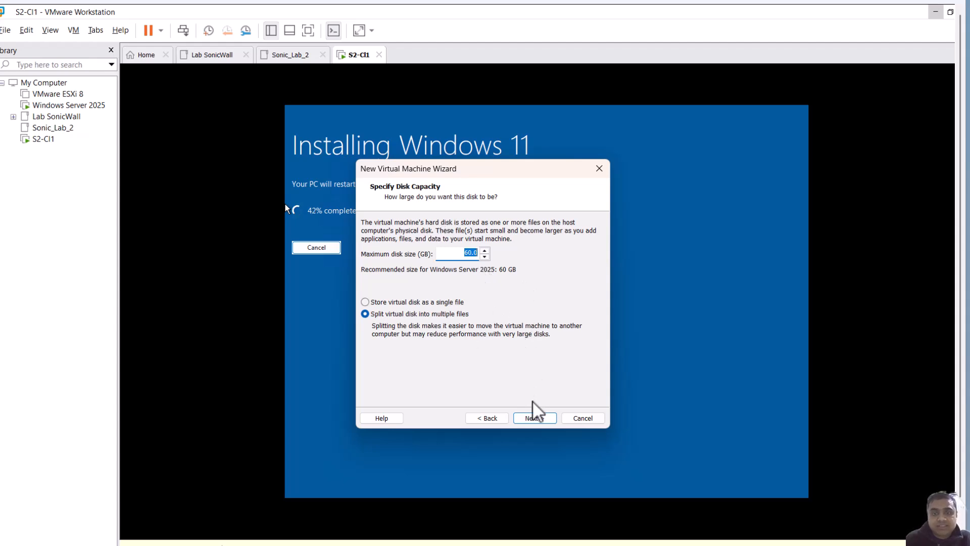
# Keep the 60 GB split disk and customize the hardware to give the machine 8780 MB of memory
pyautogui.click(535, 417)
pyautogui.click(427, 348)
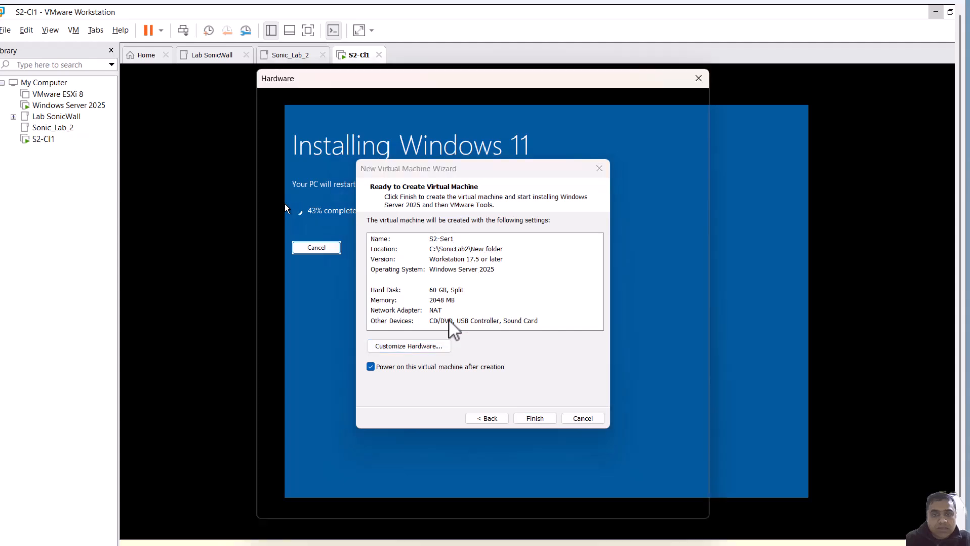
pyautogui.moveTo(496, 236); pyautogui.dragTo(499, 214)
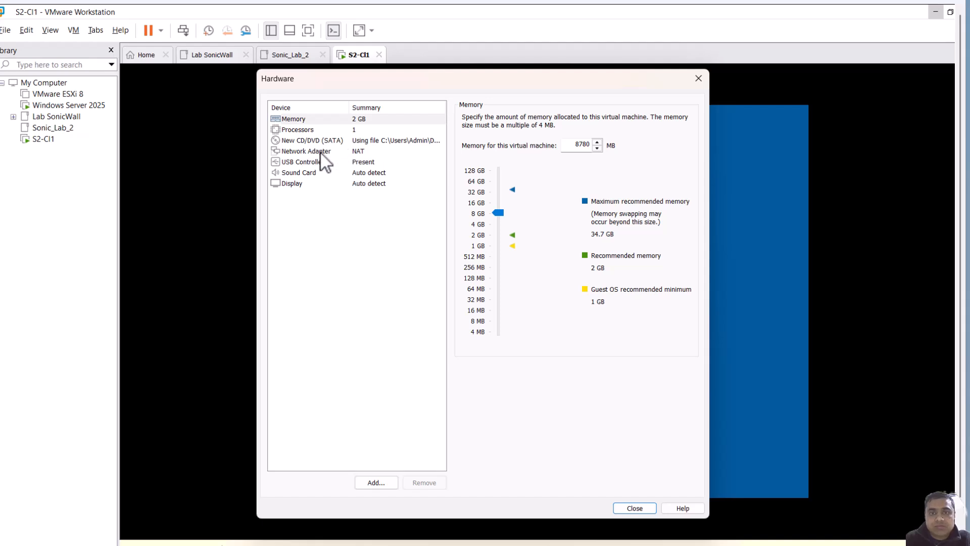
pyautogui.click(639, 509)
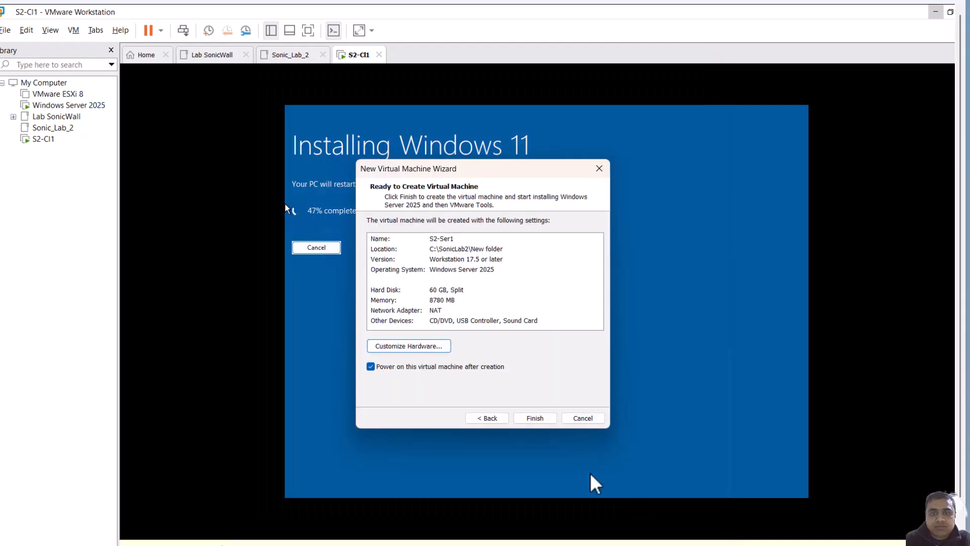
# Finish creating the virtual machine and boot it from the installer disc
pyautogui.click(525, 417)
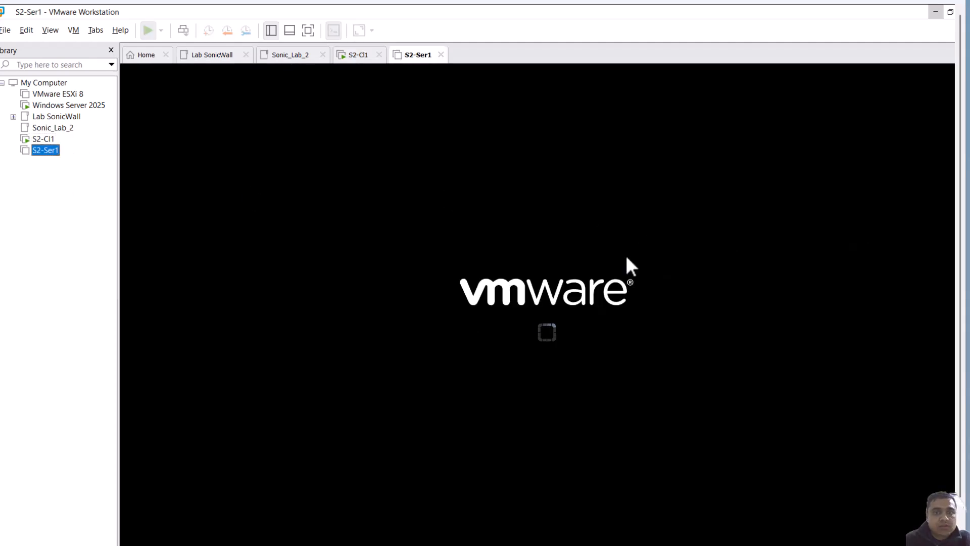
pyautogui.click(674, 243)
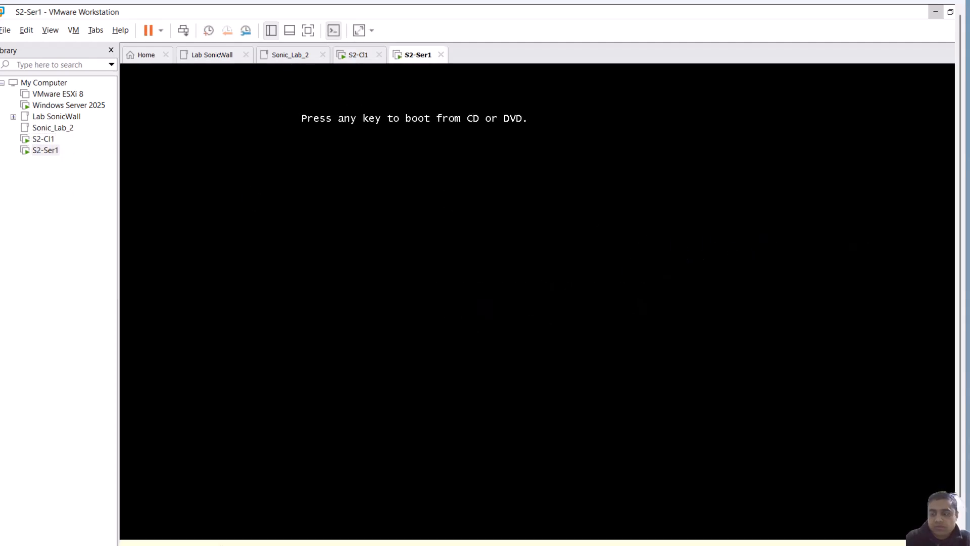
pyautogui.press('Return')
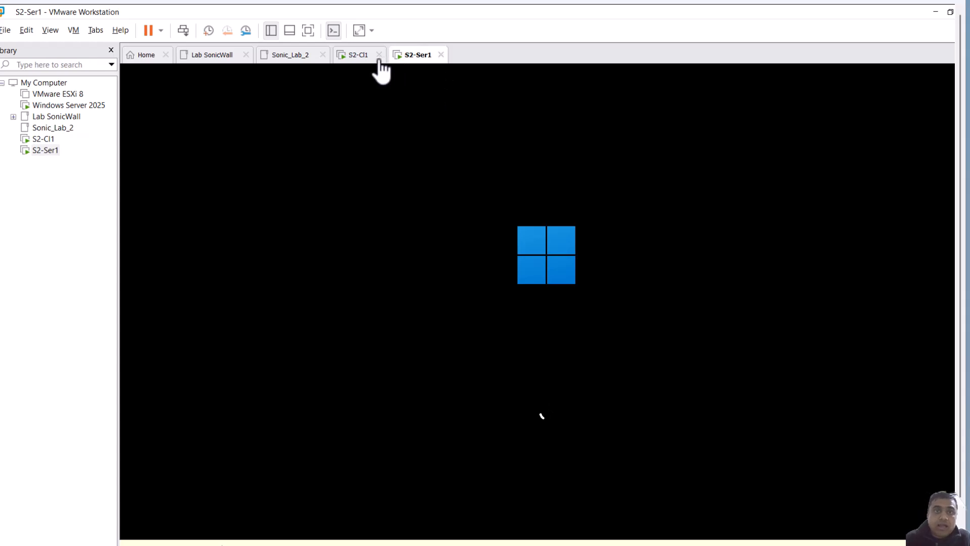
# Switch between the S2-Cl1 and S2-Ser1 machines to check the progress of both installations
pyautogui.click(361, 56)
pyautogui.click(410, 55)
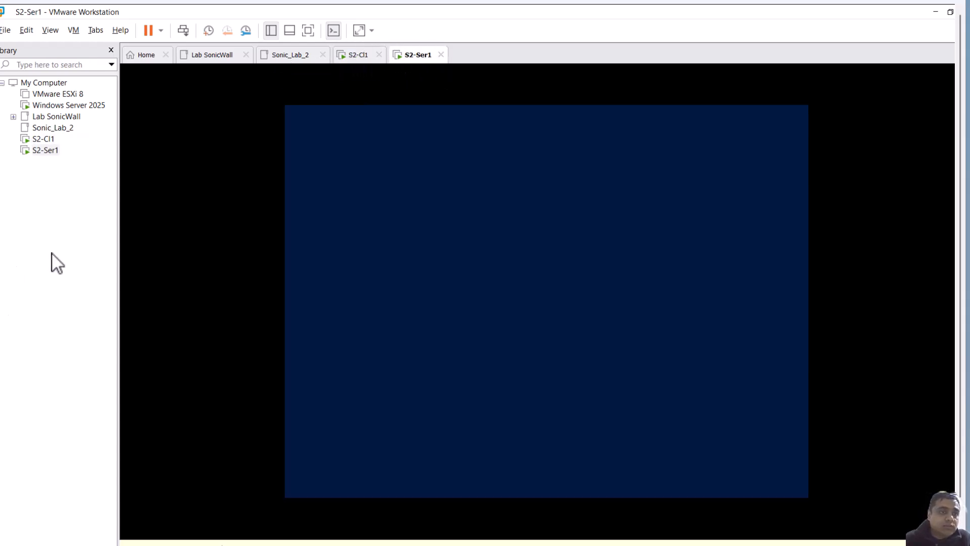
pyautogui.click(48, 242)
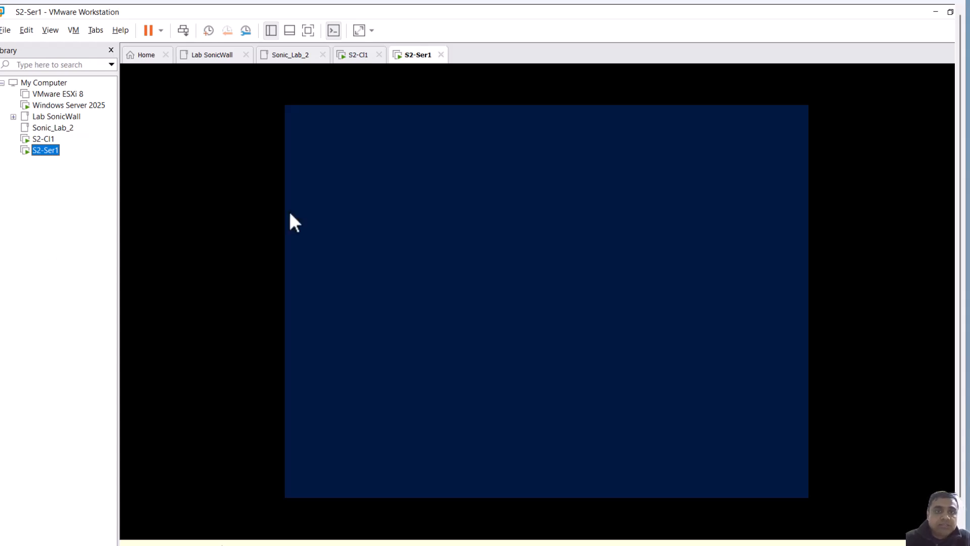
pyautogui.click(357, 55)
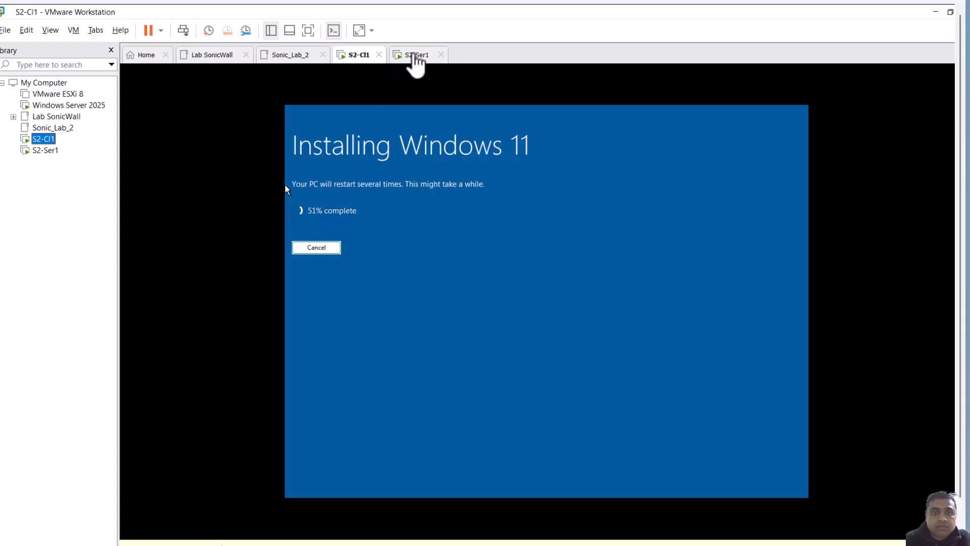
pyautogui.click(411, 57)
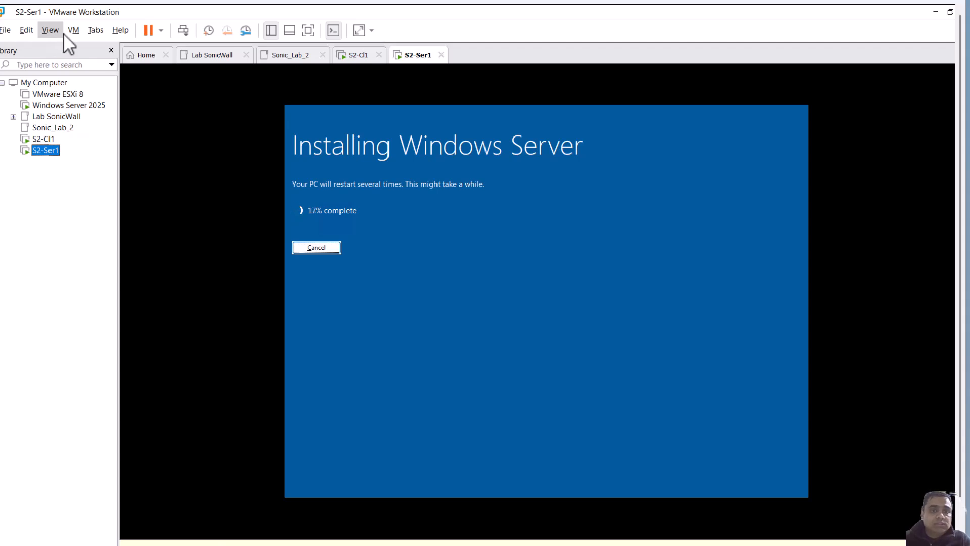
pyautogui.click(364, 61)
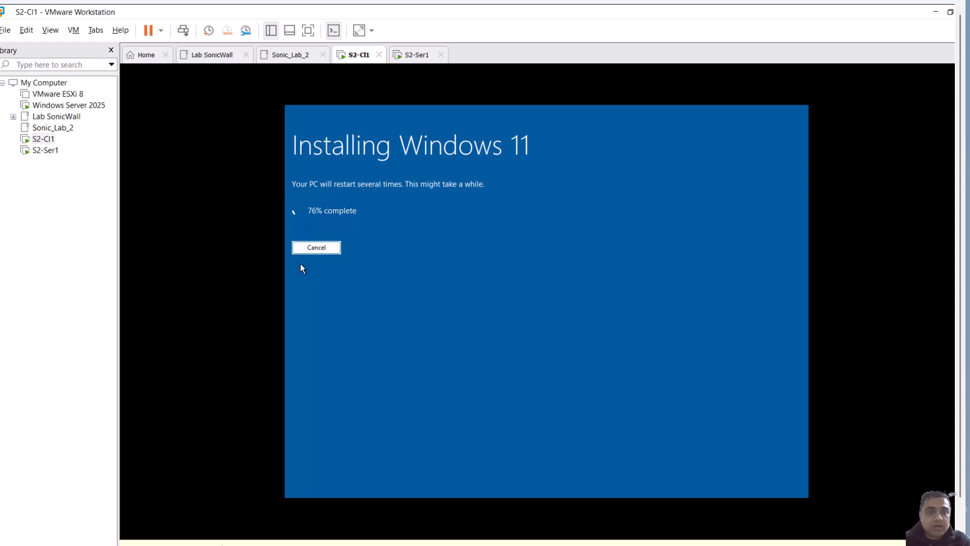
pyautogui.click(418, 55)
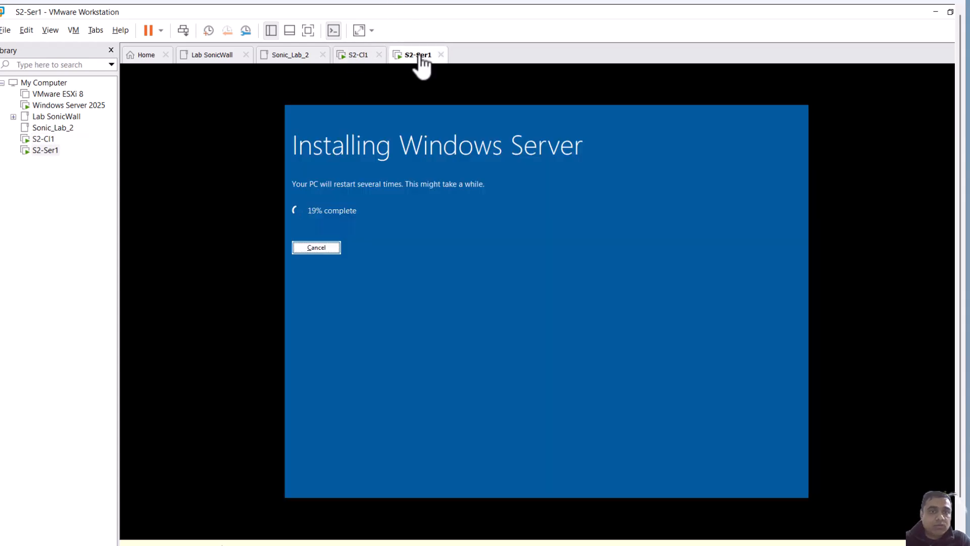
pyautogui.click(45, 150)
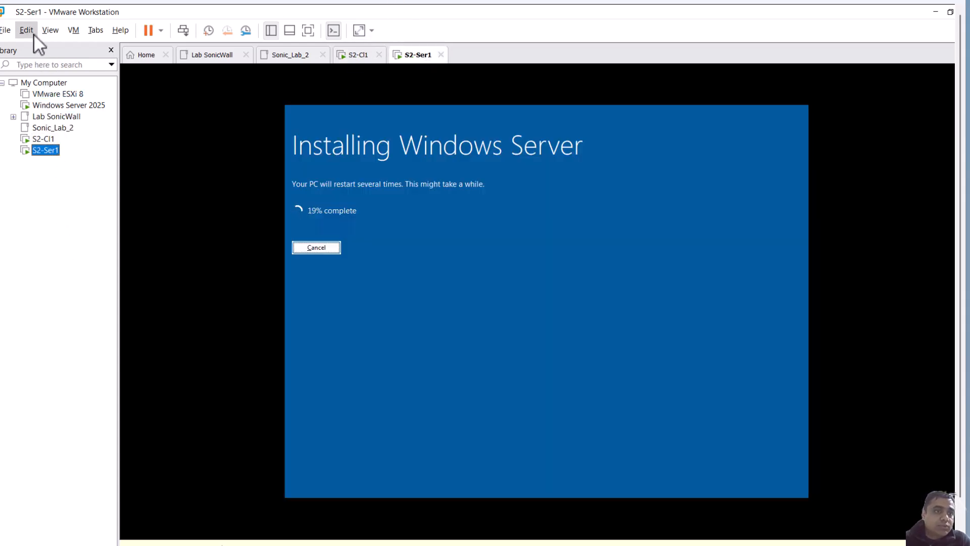
# Open the SonicWALL_NSv_270_R2481 (1) appliance file from Downloads for import
pyautogui.click(6, 30)
pyautogui.click(30, 76)
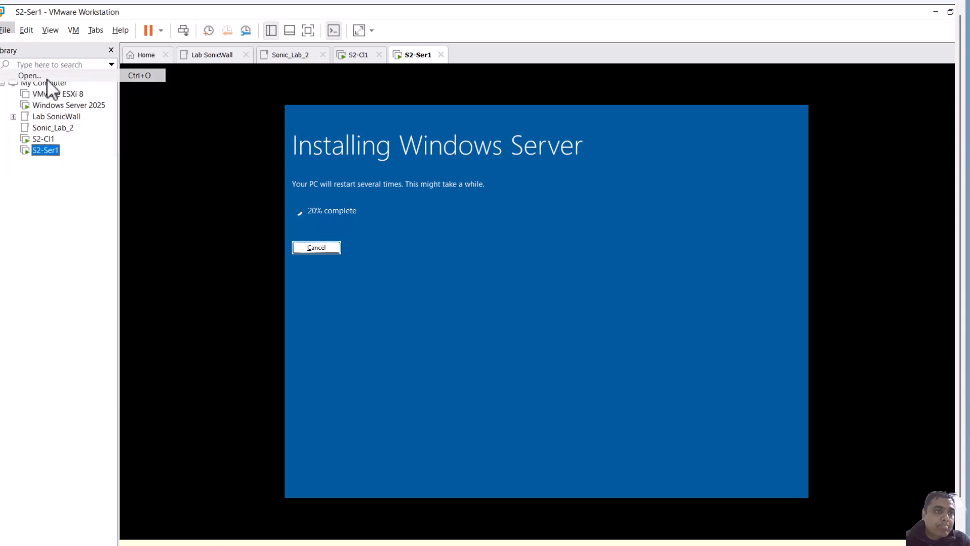
pyautogui.click(181, 135)
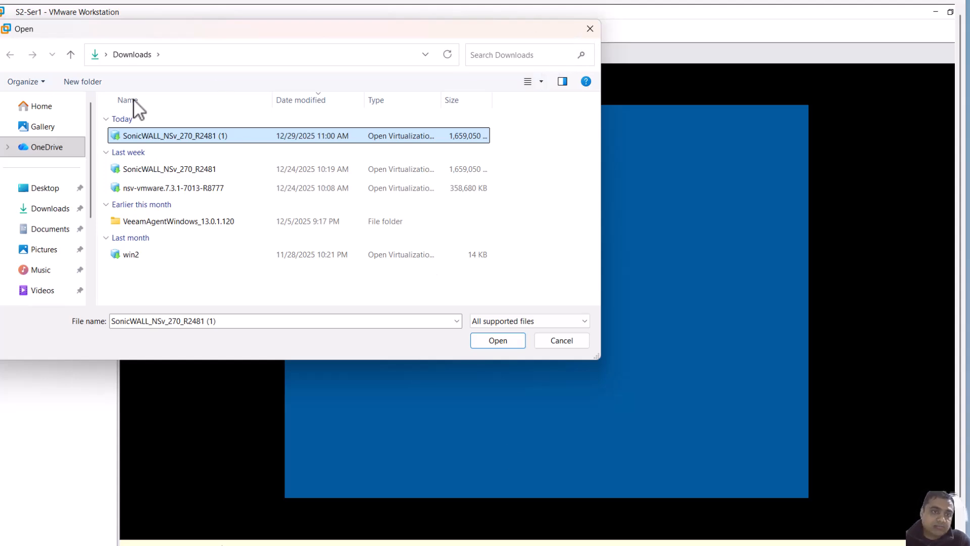
pyautogui.click(511, 343)
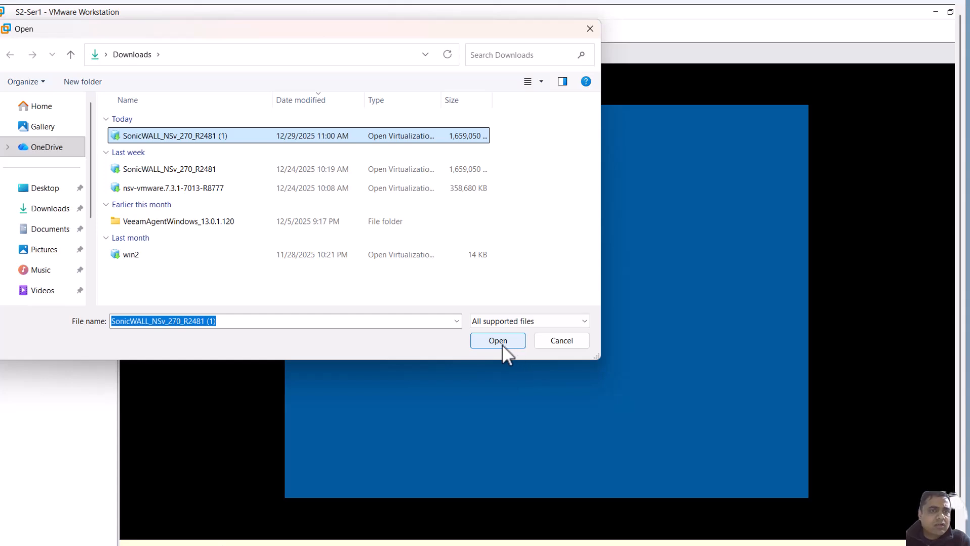
pyautogui.click(502, 344)
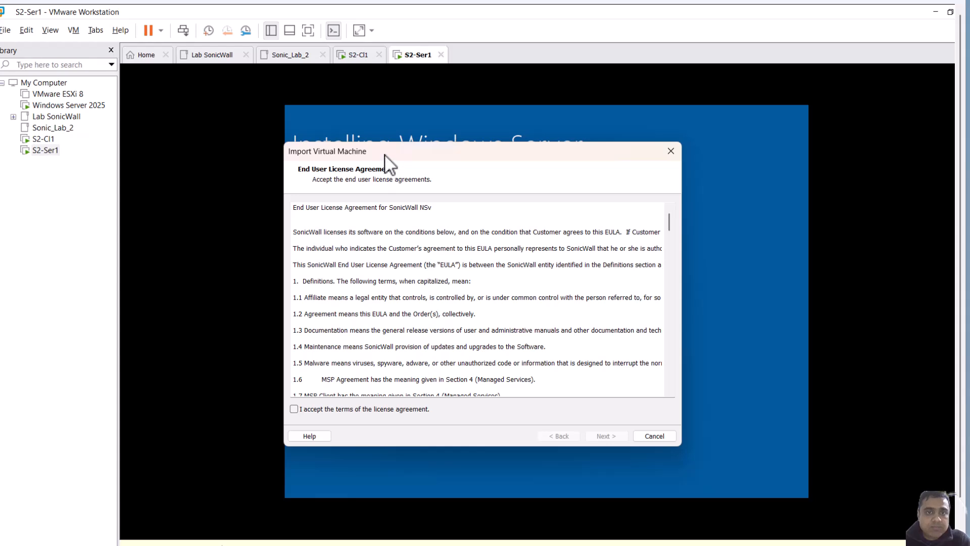
# Accept the SonicWall NSv end user license agreement and continue
pyautogui.moveTo(384, 154); pyautogui.dragTo(379, 116)
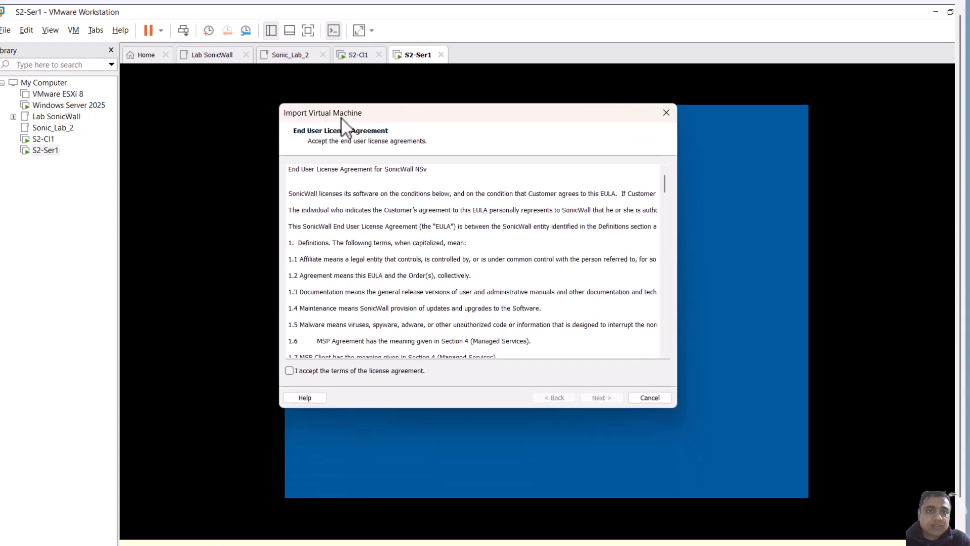
pyautogui.click(289, 371)
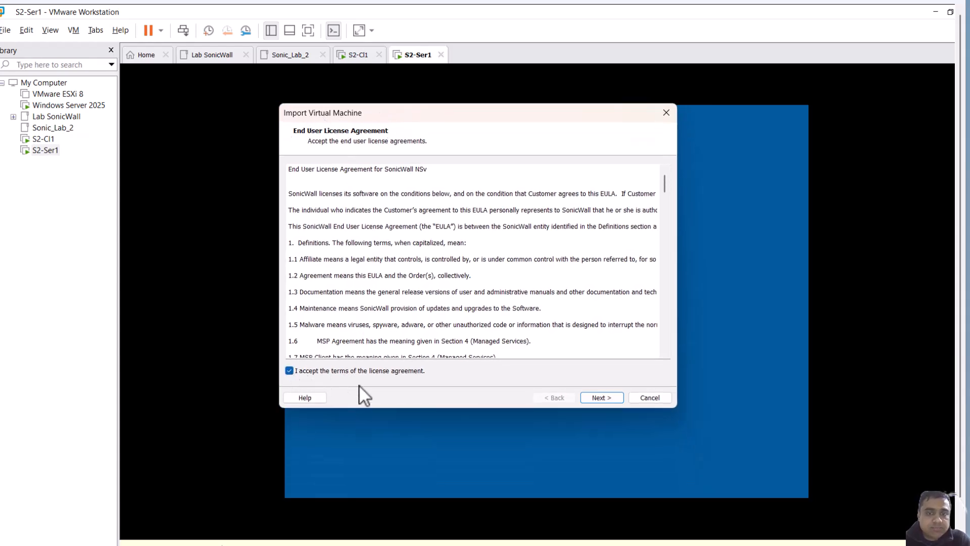
pyautogui.click(597, 396)
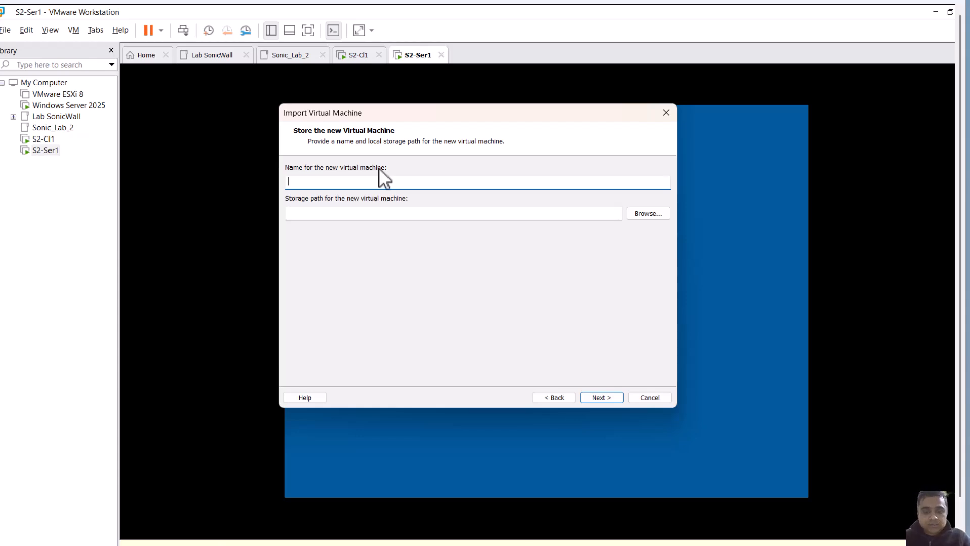
# Name the new imported virtual machine Sonic_Security2
pyautogui.write('S')
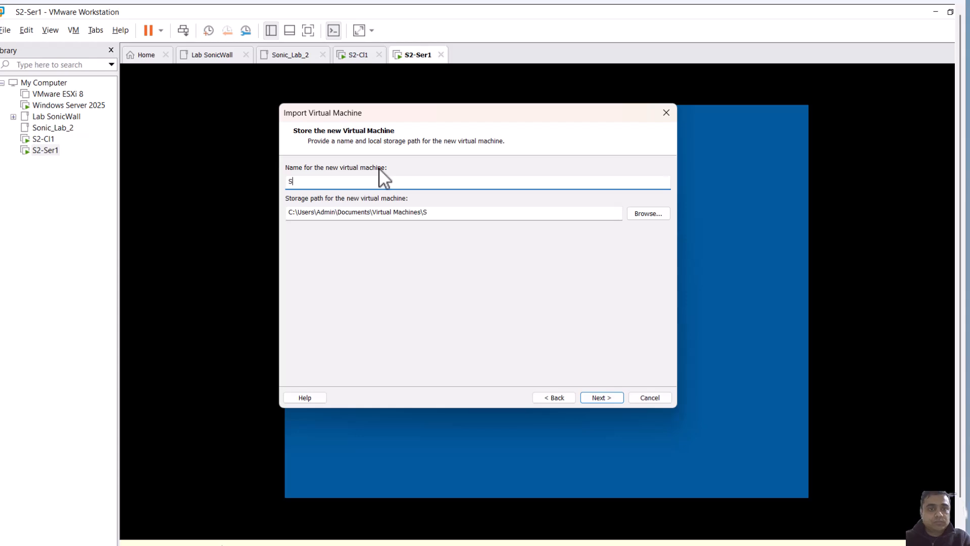
pyautogui.write('onic')
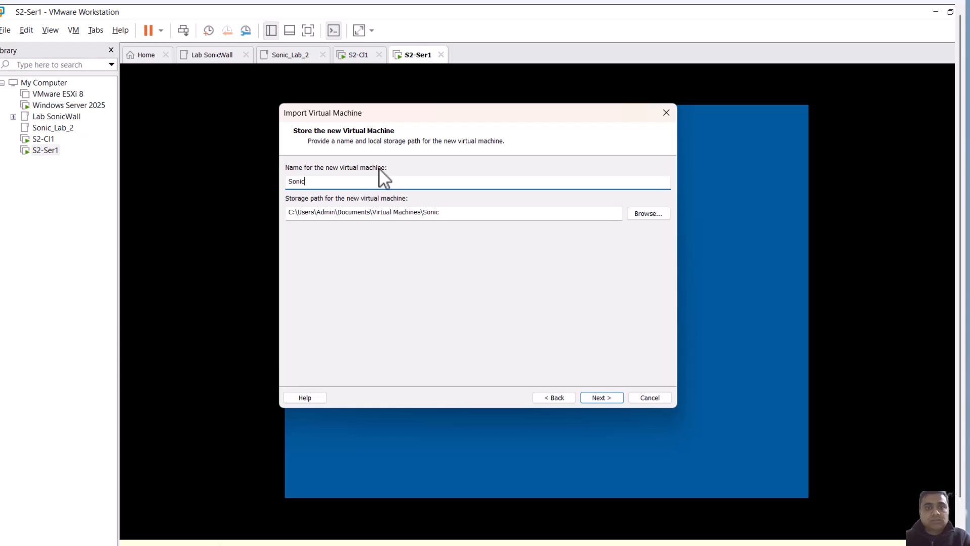
pyautogui.write('S')
pyautogui.press('BackSpace')
pyautogui.write('_Sec')
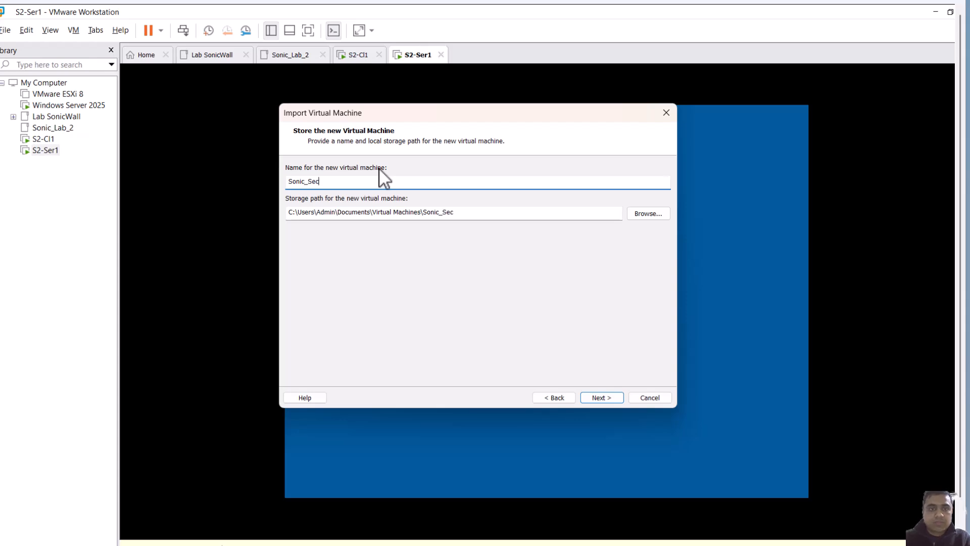
pyautogui.write('urity2')
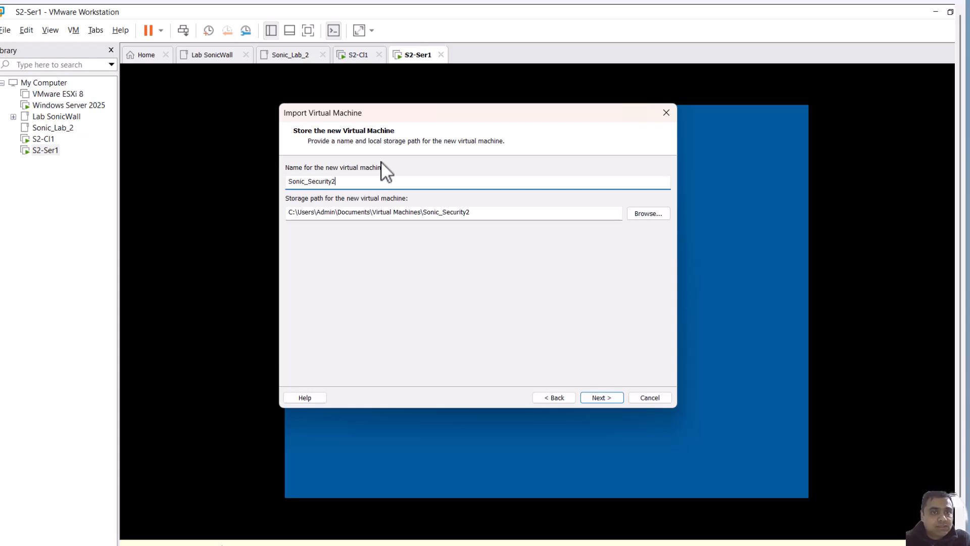
# Browse the storage path and create a new folder named Firewall inside C:\SonicLab2
pyautogui.click(659, 214)
pyautogui.scroll(-3, 433, 303)
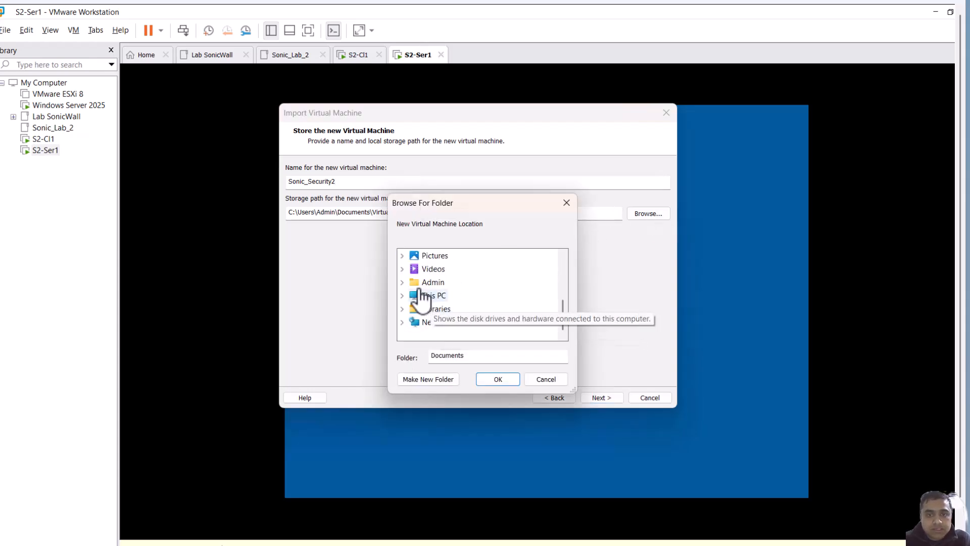
pyautogui.click(403, 297)
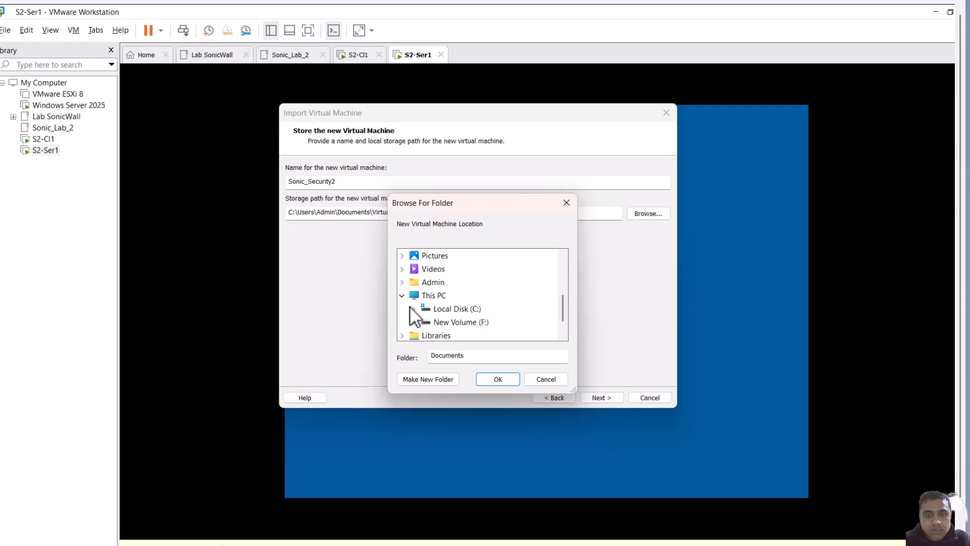
pyautogui.click(410, 306)
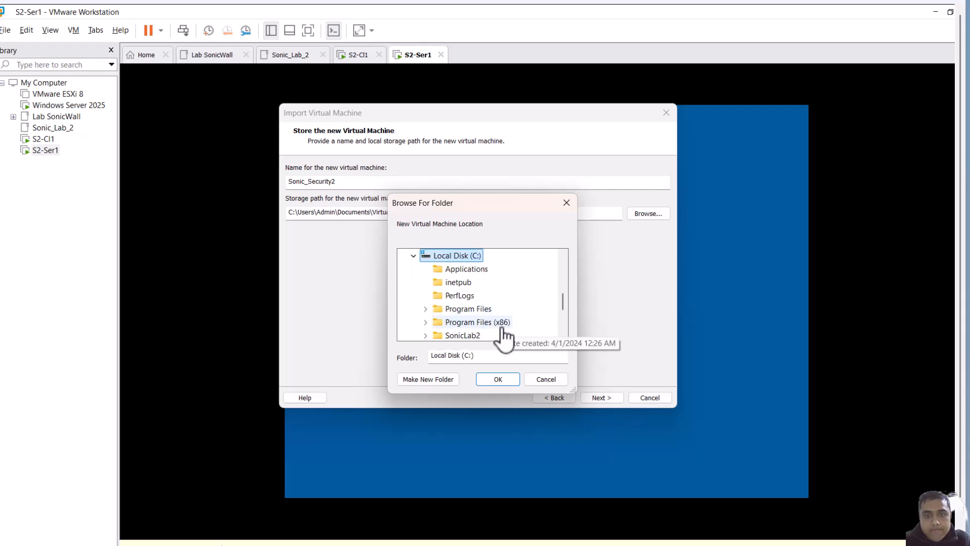
pyautogui.scroll(-1, 500, 331)
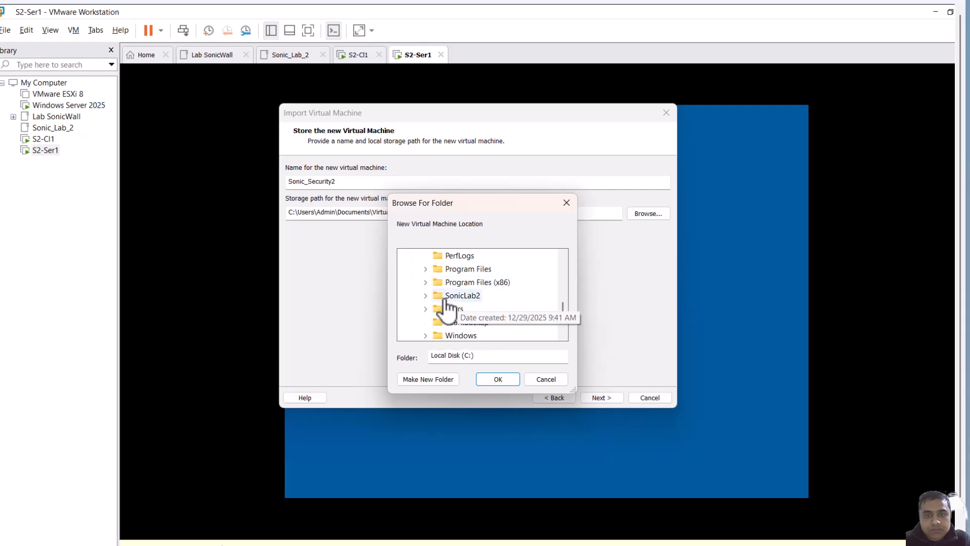
pyautogui.click(427, 296)
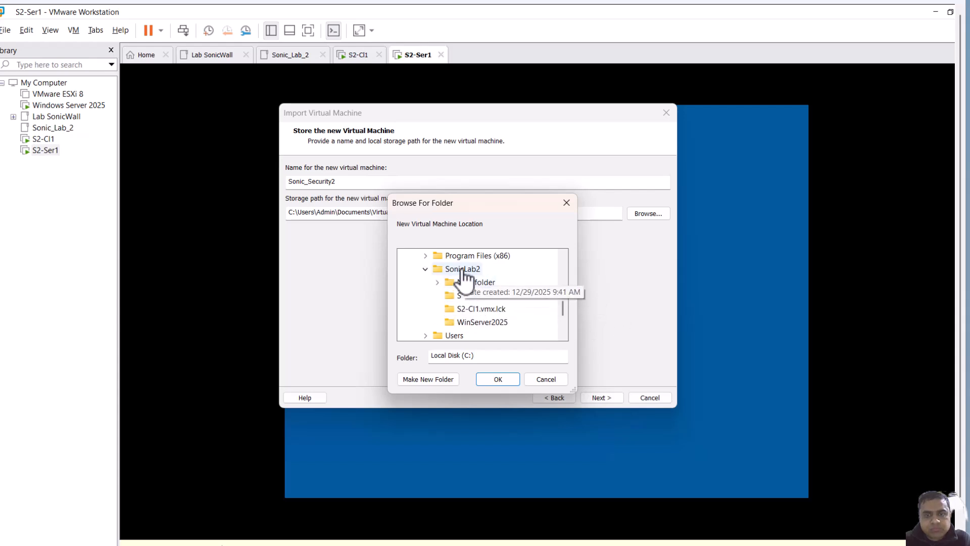
pyautogui.rightClick(462, 271)
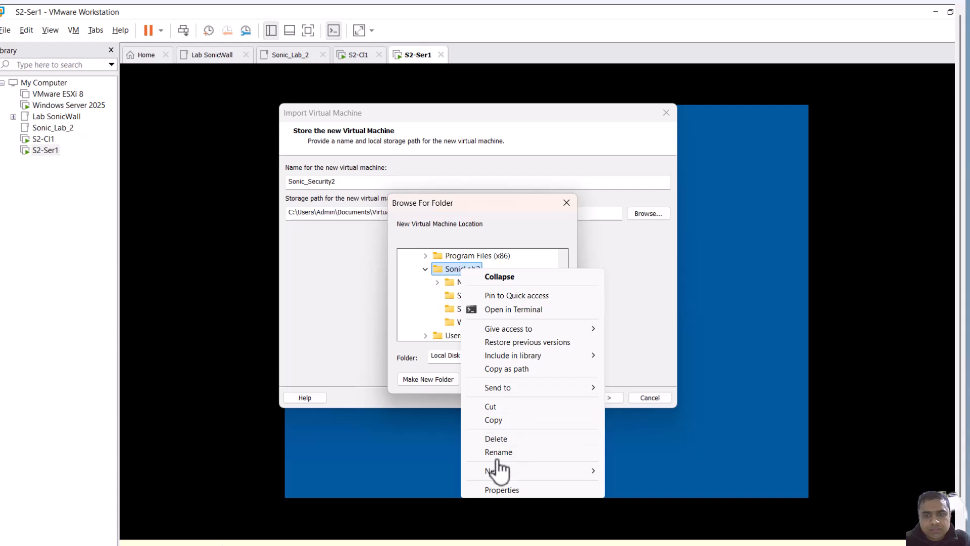
pyautogui.moveTo(497, 472)
pyautogui.click(631, 469)
pyautogui.write('fi')
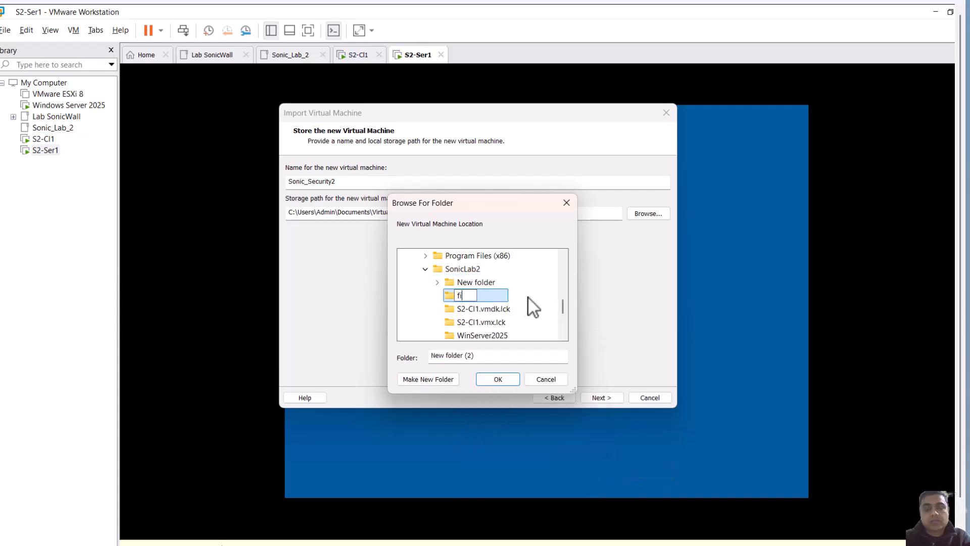
pyautogui.press('BackSpace')
pyautogui.write('Firewall')
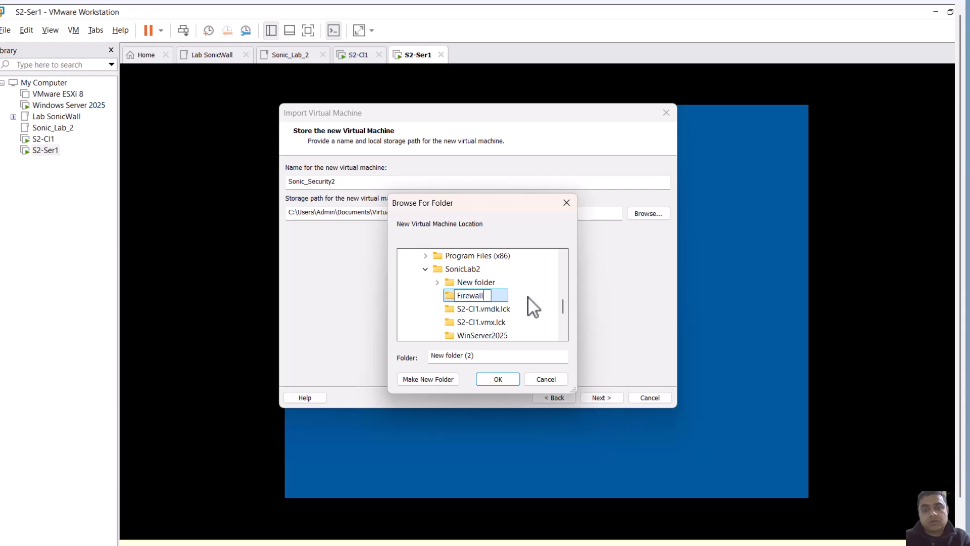
pyautogui.press('Return')
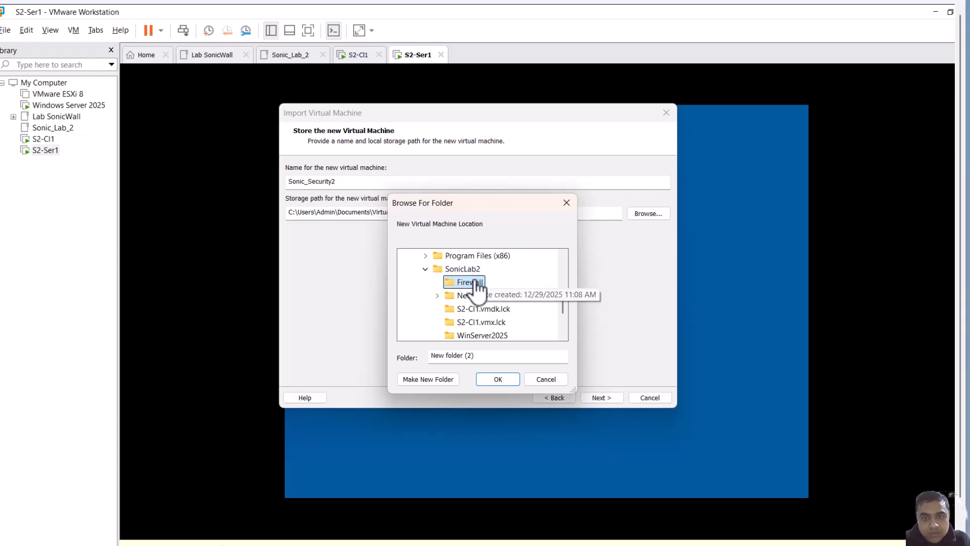
# Use the Firewall folder as storage location, continue, and import the virtual machine
pyautogui.click(502, 379)
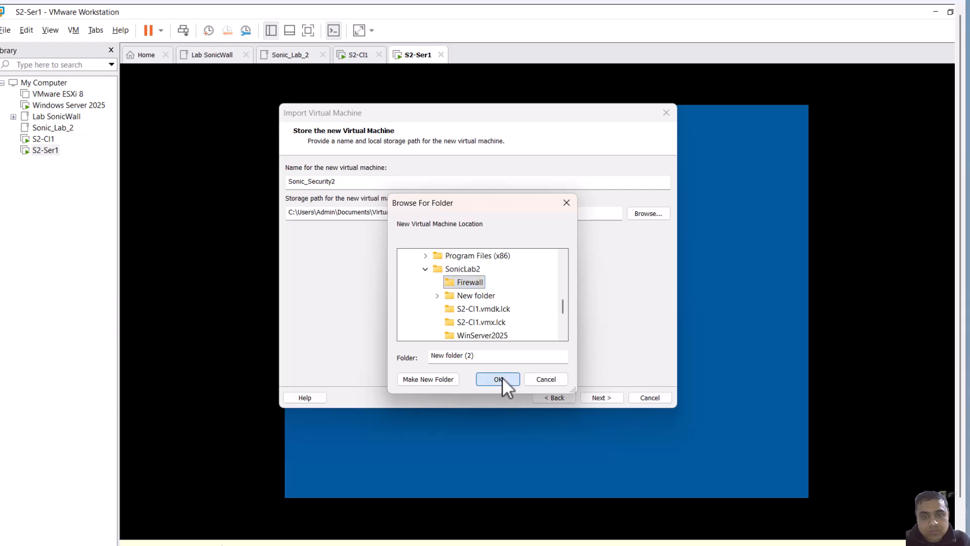
pyautogui.click(614, 397)
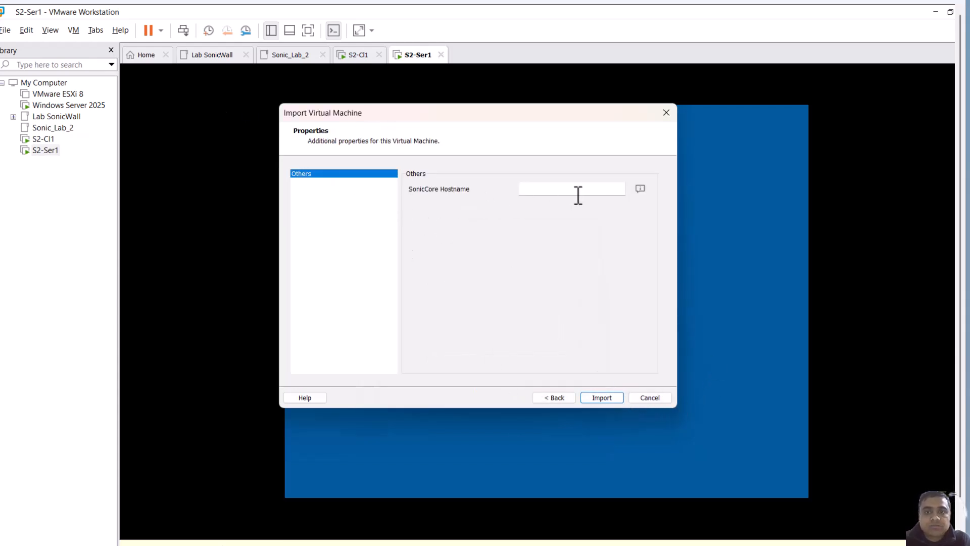
pyautogui.click(607, 395)
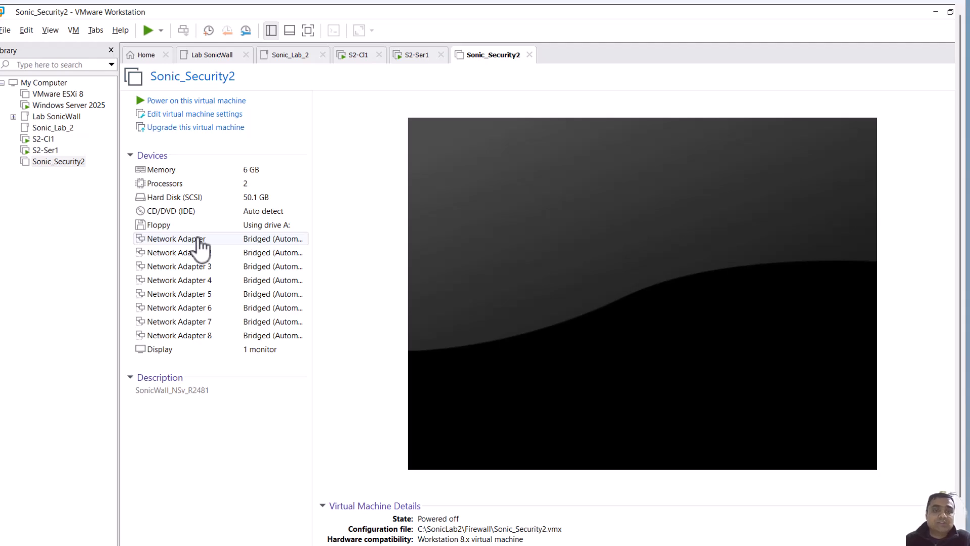
# Switch to Paint by searching for it and launching it
pyautogui.press('super+s')
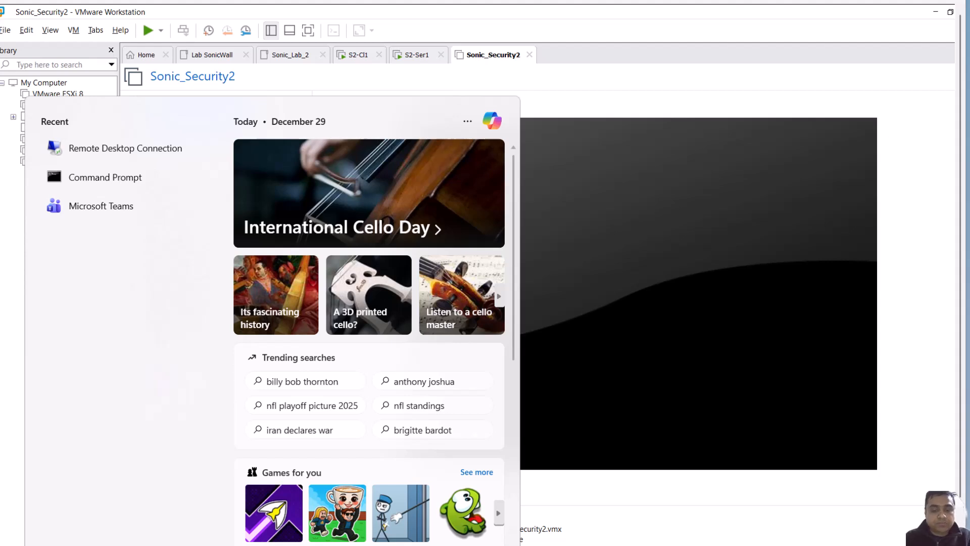
pyautogui.write('paint')
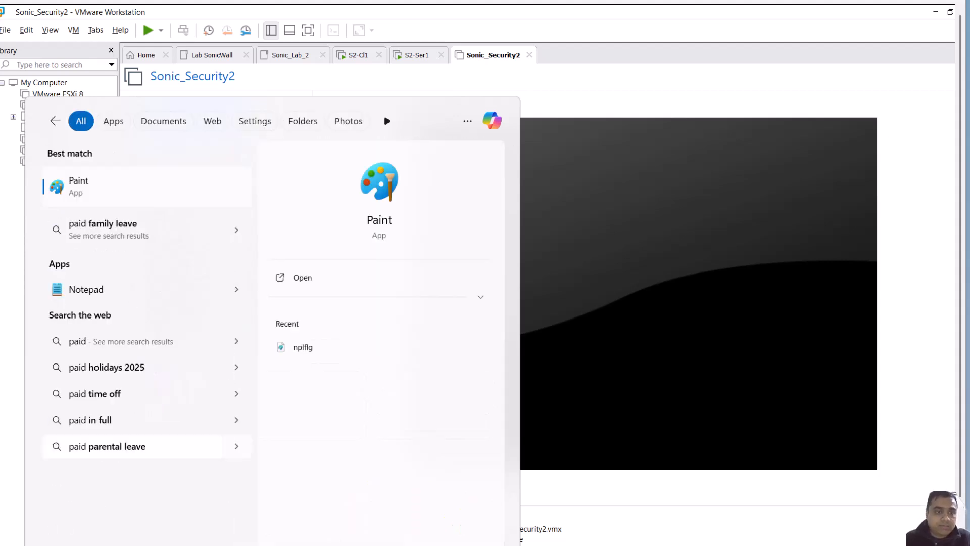
pyautogui.press('Return')
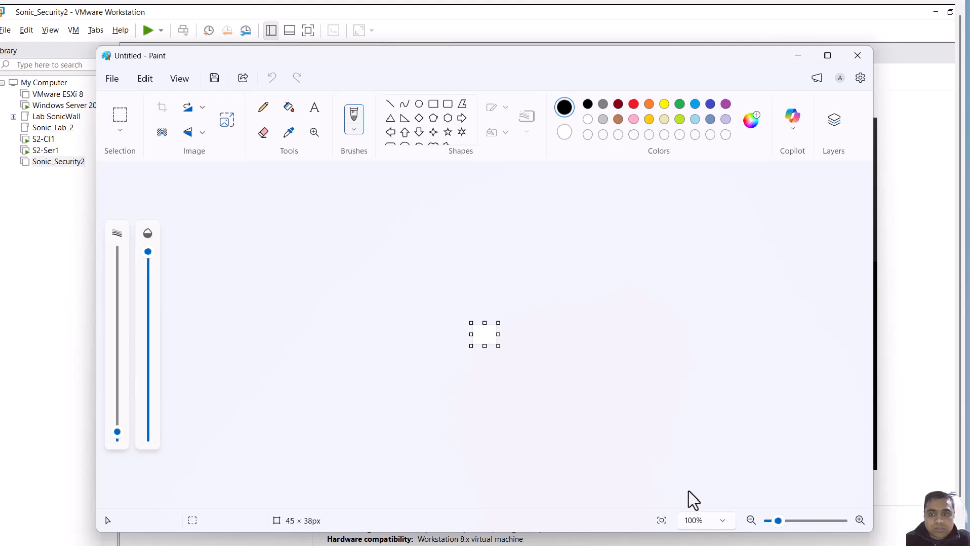
# Enlarge the canvas to about 1209 × 643 px and draw a rectangle about 417 × 129 px for the firewall
pyautogui.moveTo(498, 346); pyautogui.dragTo(795, 485)
pyautogui.moveTo(484, 182); pyautogui.dragTo(487, 153)
pyautogui.click(434, 103)
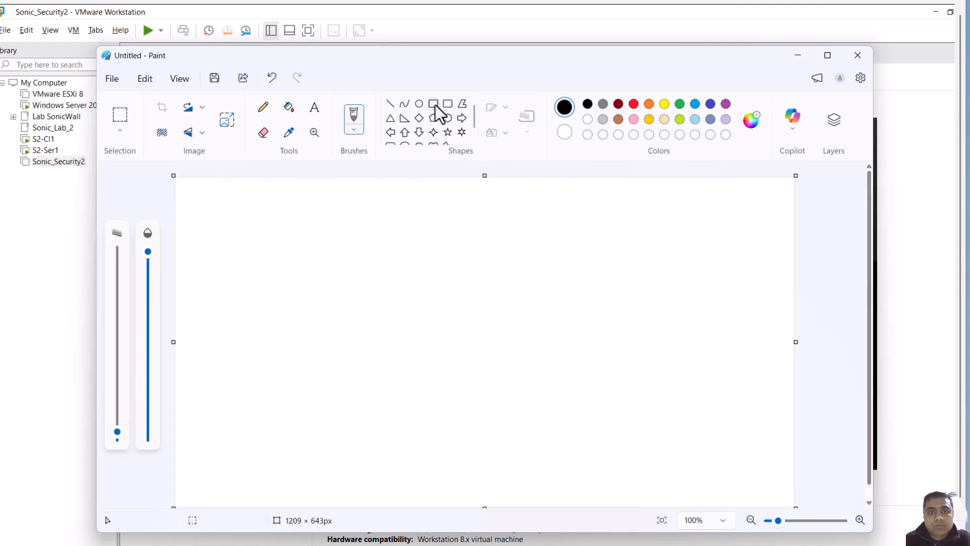
pyautogui.moveTo(404, 285); pyautogui.dragTo(617, 350)
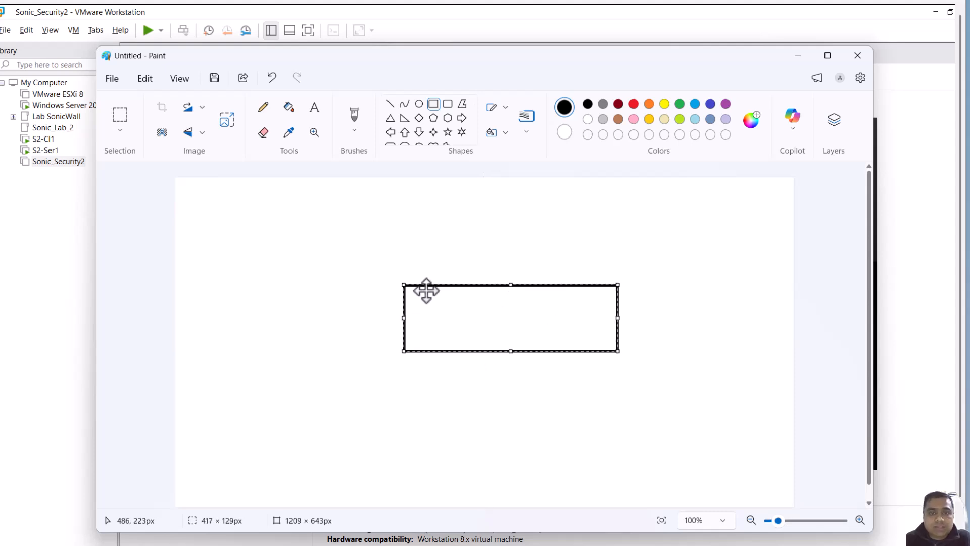
pyautogui.click(494, 207)
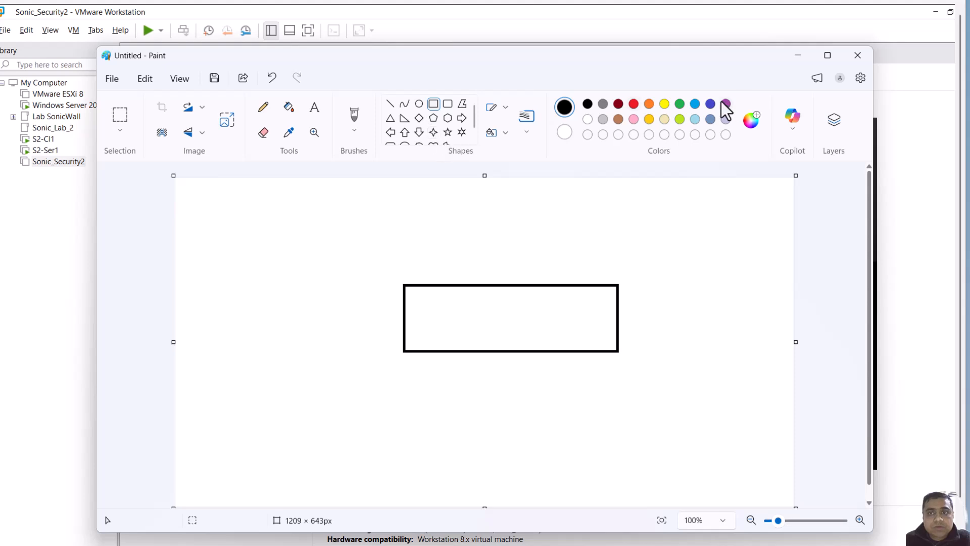
# In red, draw five small port rectangles along the top edge inside the firewall rectangle
pyautogui.click(633, 104)
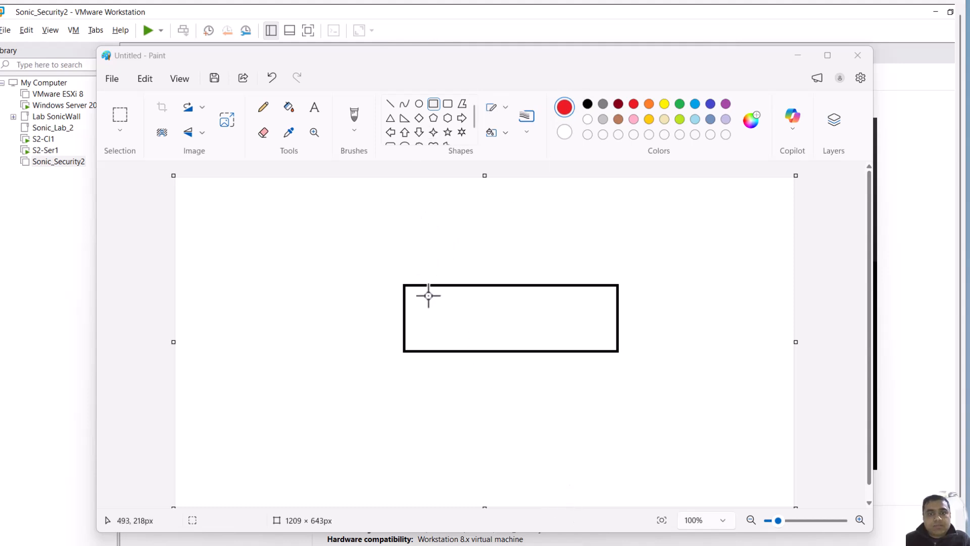
pyautogui.moveTo(415, 288); pyautogui.dragTo(431, 301)
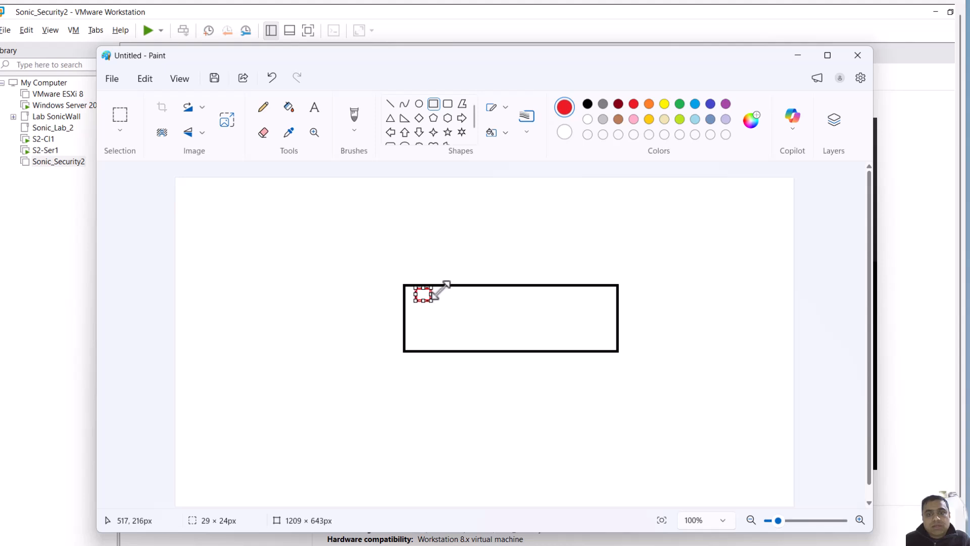
pyautogui.click(450, 272)
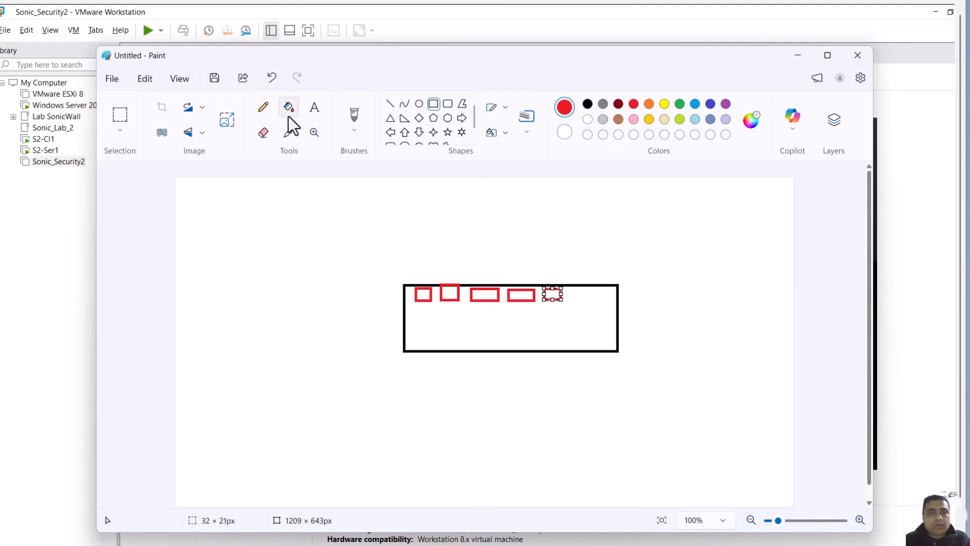
# With the pencil, handwrite the port labels X1, X2 and X3 beneath the first ports
pyautogui.click(269, 107)
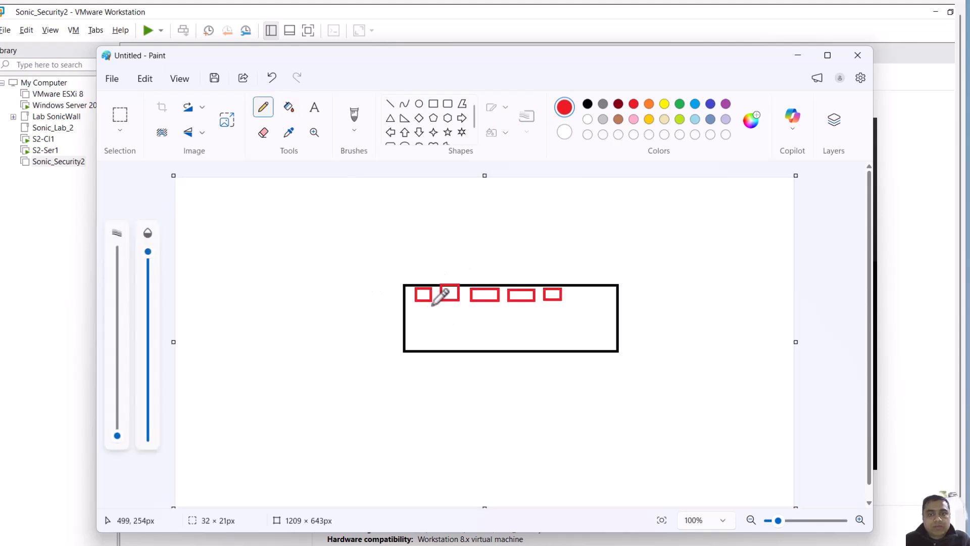
pyautogui.moveTo(422, 312)
pyautogui.mouseDown()
pyautogui.moveTo(437, 322)
pyautogui.moveTo(502, 323)
pyautogui.mouseUp()
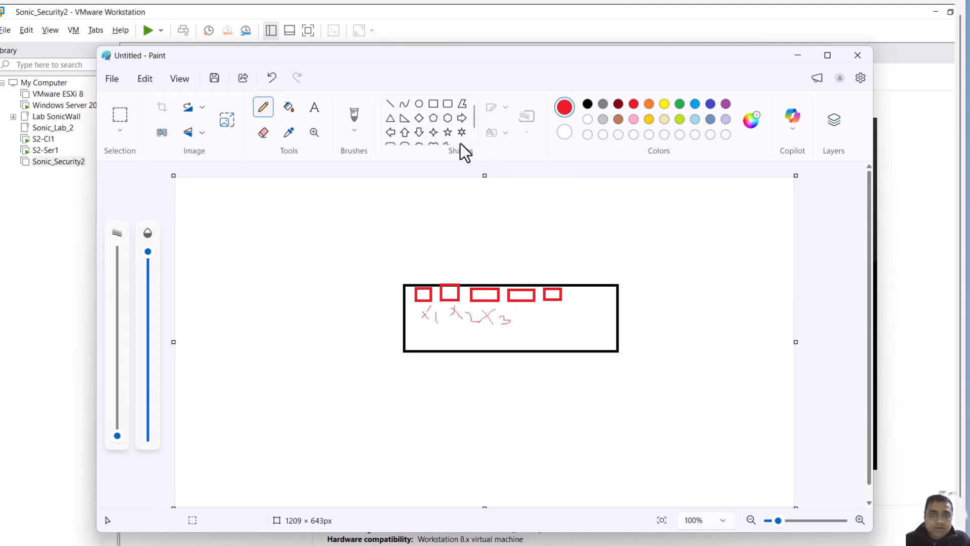
# Draw a rectangle about 223 × 122 px to the left of the firewall box
pyautogui.click(433, 103)
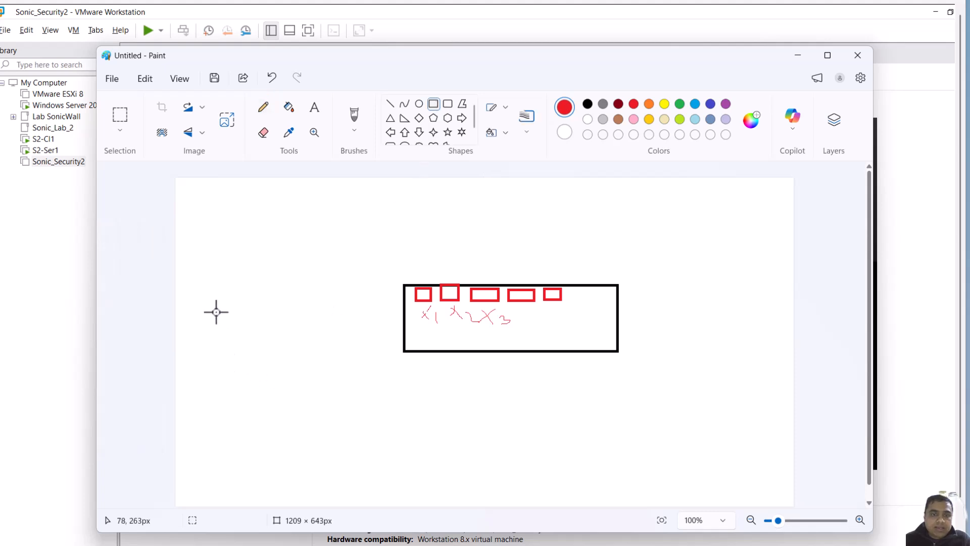
pyautogui.moveTo(215, 312); pyautogui.dragTo(329, 374)
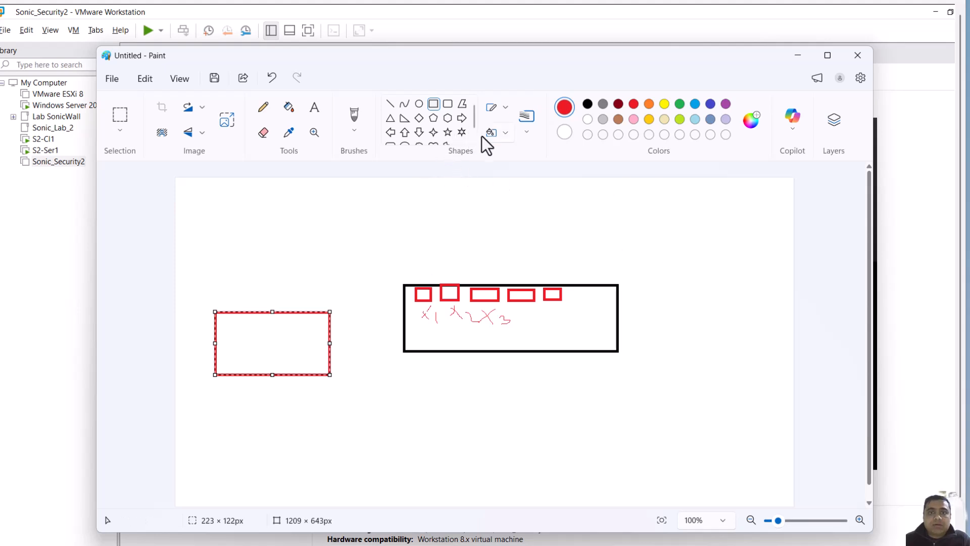
# Draw a cloud shape about 138 × 49 px in the upper right of the canvas
pyautogui.scroll(-2, 478, 131)
pyautogui.click(419, 134)
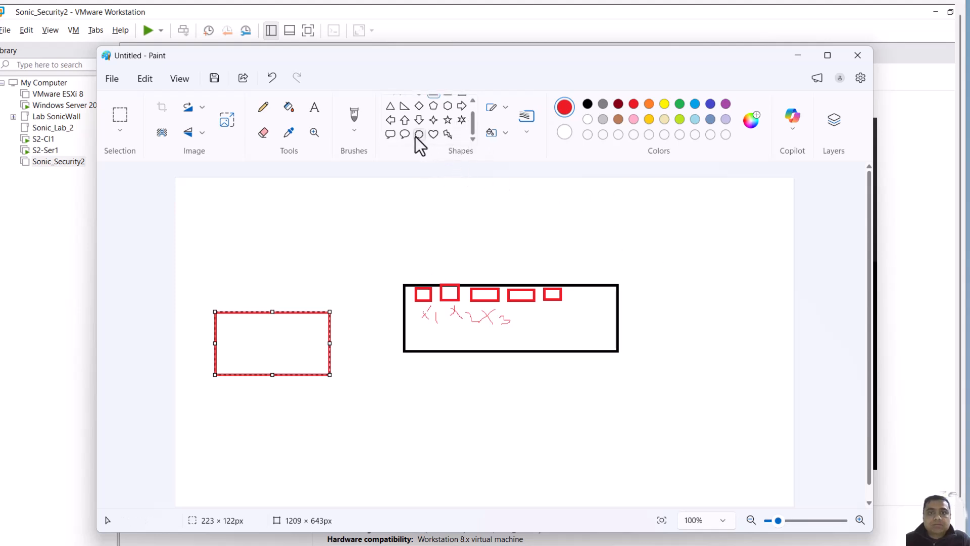
pyautogui.moveTo(604, 215); pyautogui.dragTo(675, 240)
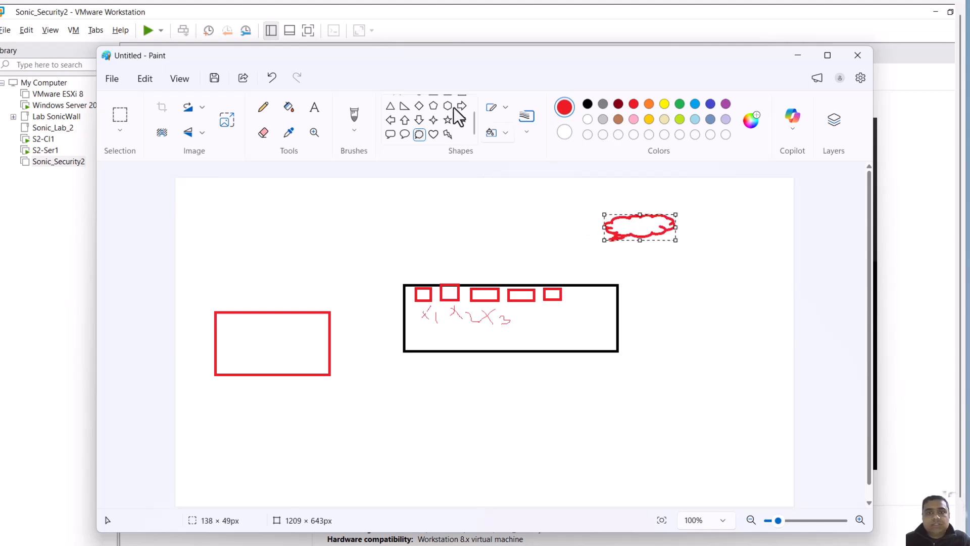
# With the pencil, connect the first port to the left rectangle and sketch two small devices linked beneath it
pyautogui.click(264, 107)
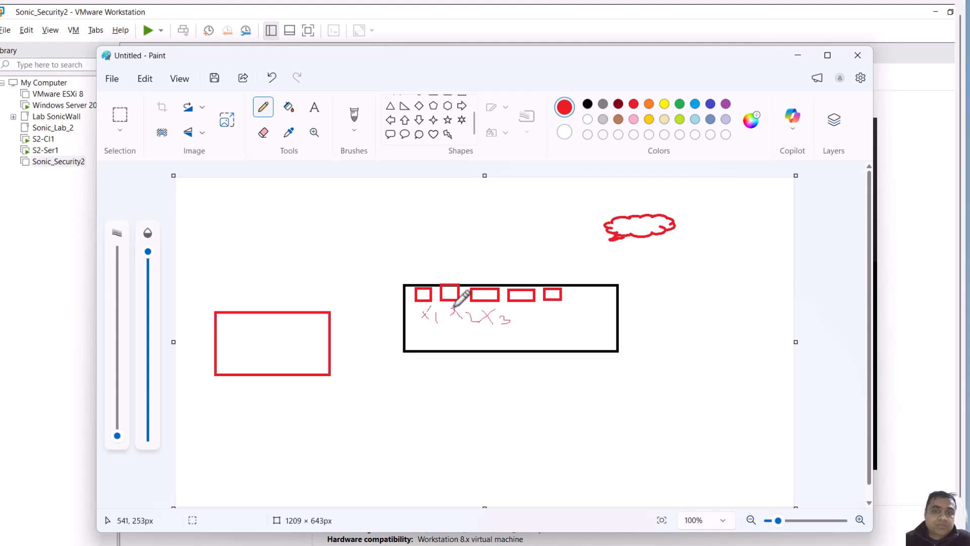
pyautogui.moveTo(428, 286)
pyautogui.mouseDown()
pyautogui.moveTo(355, 278)
pyautogui.moveTo(312, 289)
pyautogui.moveTo(298, 309)
pyautogui.mouseUp()
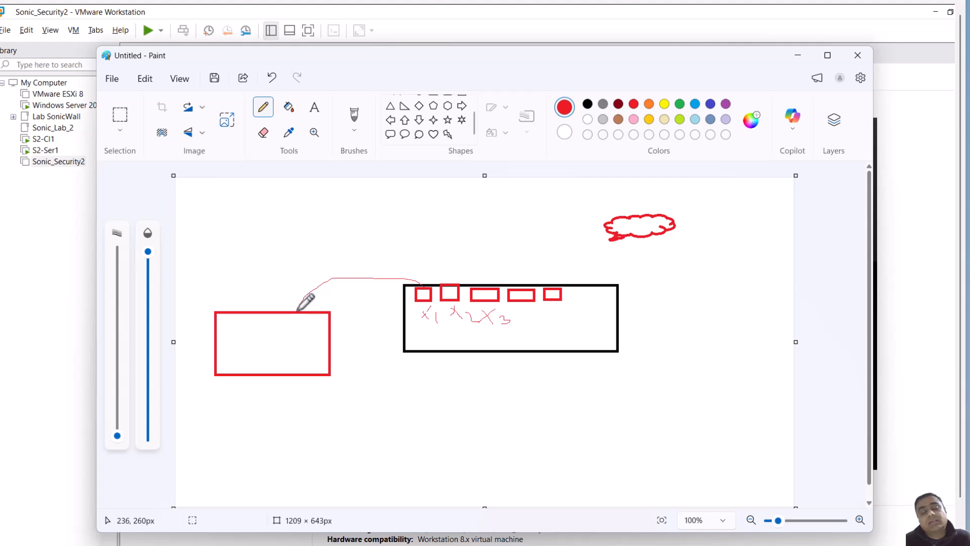
pyautogui.moveTo(220, 413)
pyautogui.mouseDown()
pyautogui.moveTo(221, 445)
pyautogui.moveTo(246, 423)
pyautogui.moveTo(227, 437)
pyautogui.mouseUp()
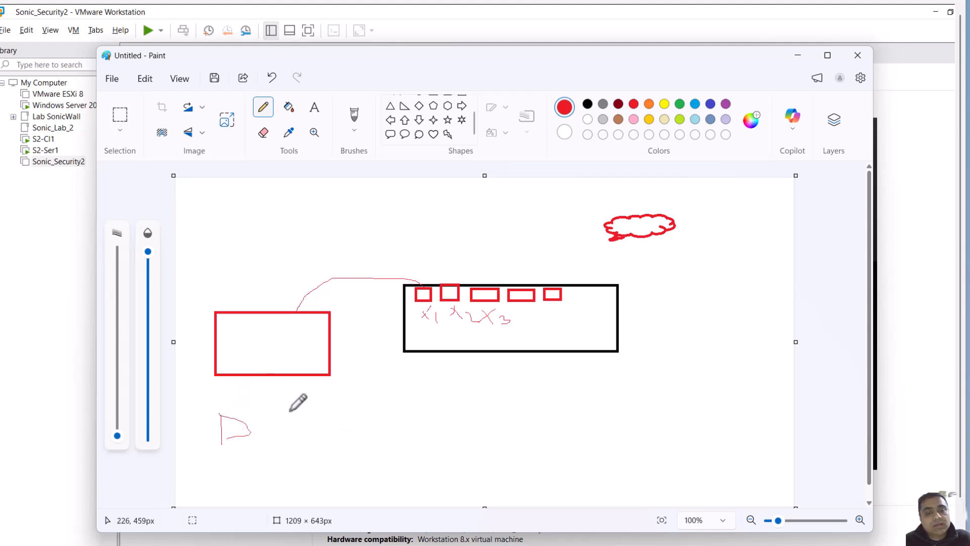
pyautogui.moveTo(278, 407)
pyautogui.mouseDown()
pyautogui.moveTo(280, 421)
pyautogui.moveTo(246, 374)
pyautogui.moveTo(294, 391)
pyautogui.moveTo(303, 413)
pyautogui.mouseUp()
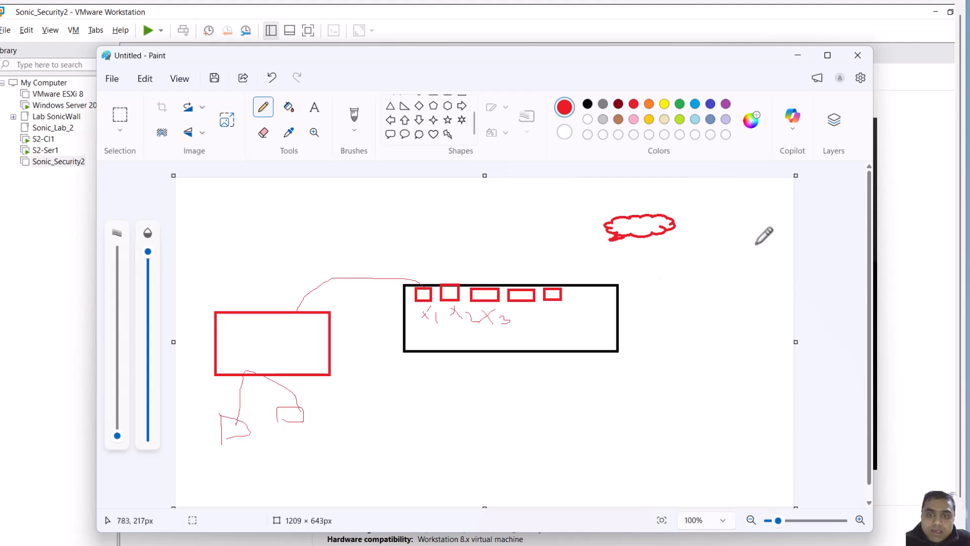
# Draw a line from the cloud down to the second port and mark a small label above it
pyautogui.moveTo(611, 237)
pyautogui.mouseDown()
pyautogui.moveTo(507, 237)
pyautogui.moveTo(458, 280)
pyautogui.mouseUp()
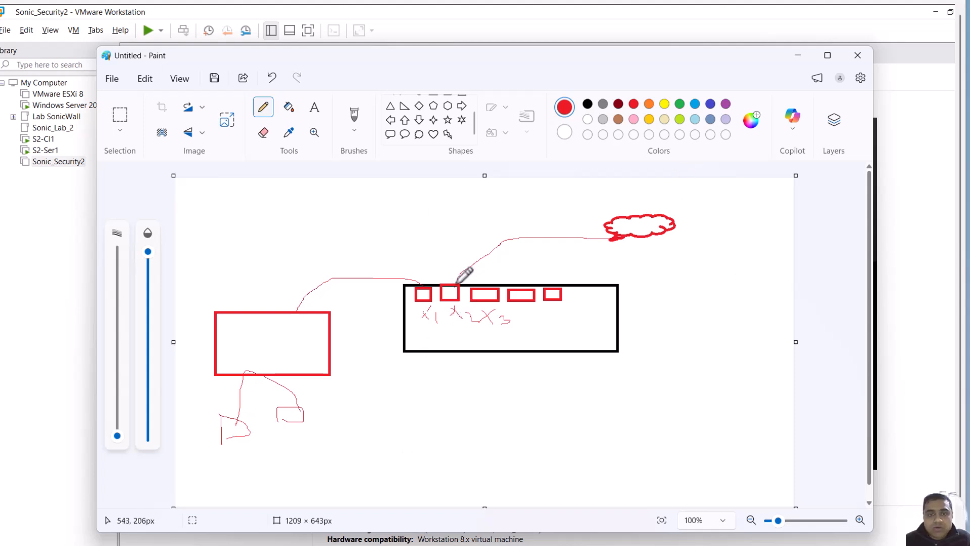
pyautogui.moveTo(434, 261); pyautogui.dragTo(442, 269)
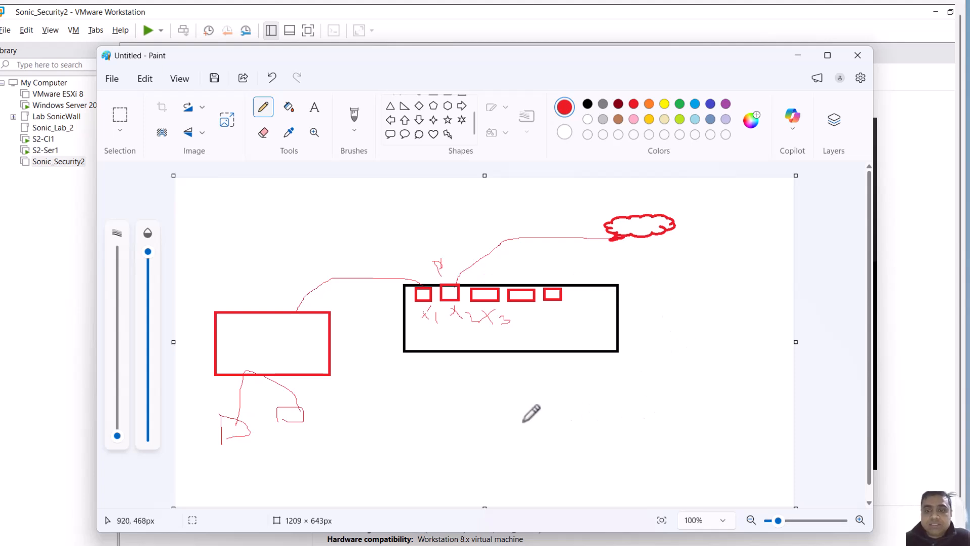
# Sketch two connected boxes labeled SW and VS below the firewall
pyautogui.moveTo(538, 412); pyautogui.dragTo(539, 450)
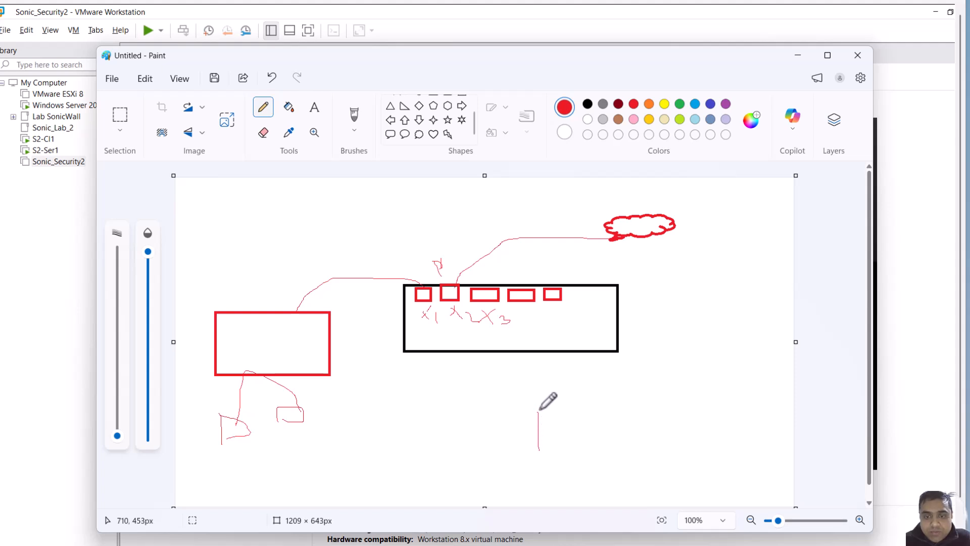
pyautogui.moveTo(540, 410)
pyautogui.mouseDown()
pyautogui.moveTo(564, 412)
pyautogui.moveTo(597, 435)
pyautogui.moveTo(545, 447)
pyautogui.moveTo(559, 422)
pyautogui.moveTo(556, 431)
pyautogui.moveTo(544, 422)
pyautogui.moveTo(545, 438)
pyautogui.moveTo(524, 399)
pyautogui.moveTo(453, 453)
pyautogui.mouseUp()
pyautogui.moveTo(452, 420)
pyautogui.mouseDown()
pyautogui.moveTo(502, 422)
pyautogui.moveTo(507, 443)
pyautogui.moveTo(454, 446)
pyautogui.moveTo(469, 424)
pyautogui.moveTo(460, 424)
pyautogui.moveTo(467, 437)
pyautogui.moveTo(487, 430)
pyautogui.mouseUp()
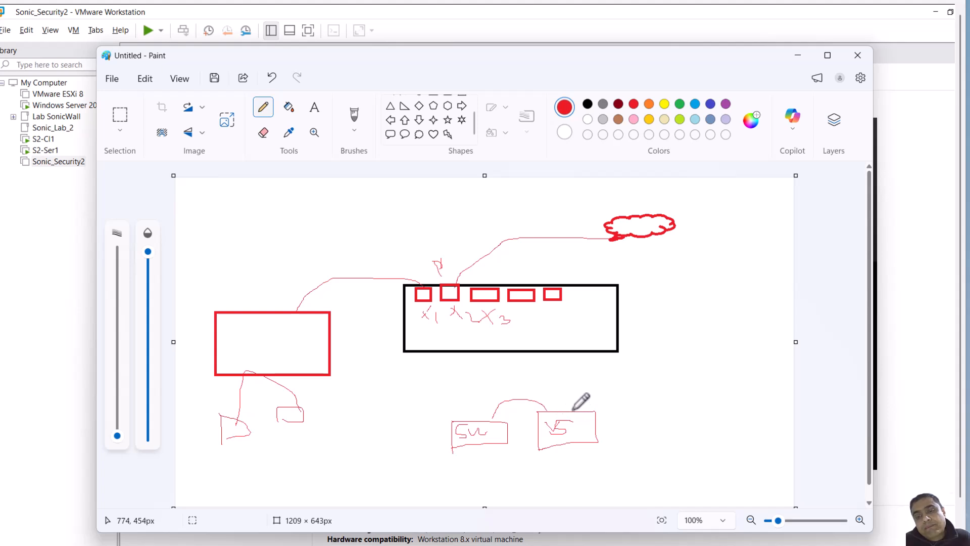
# Connect the VS box to a new box on the right labeled Int R
pyautogui.moveTo(576, 411)
pyautogui.mouseDown()
pyautogui.moveTo(654, 388)
pyautogui.moveTo(663, 399)
pyautogui.mouseUp()
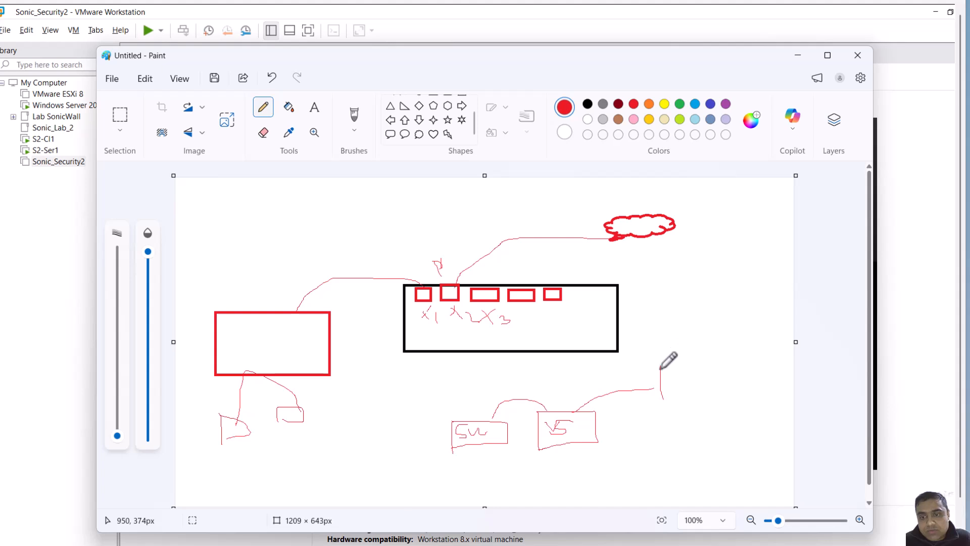
pyautogui.moveTo(661, 366)
pyautogui.mouseDown()
pyautogui.moveTo(729, 350)
pyautogui.moveTo(714, 388)
pyautogui.moveTo(671, 390)
pyautogui.mouseUp()
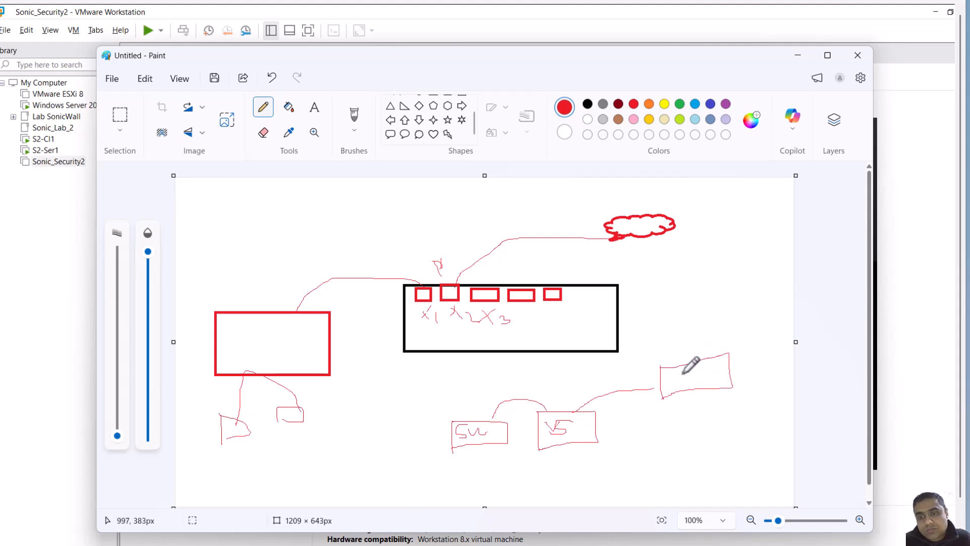
pyautogui.moveTo(677, 374)
pyautogui.mouseDown()
pyautogui.moveTo(683, 387)
pyautogui.moveTo(691, 374)
pyautogui.moveTo(697, 387)
pyautogui.moveTo(708, 366)
pyautogui.moveTo(719, 379)
pyautogui.mouseUp()
# Replace a stray line above the Int R box with a handwritten label near the right edge
pyautogui.moveTo(700, 325)
pyautogui.mouseDown()
pyautogui.moveTo(700, 359)
pyautogui.moveTo(680, 348)
pyautogui.mouseUp()
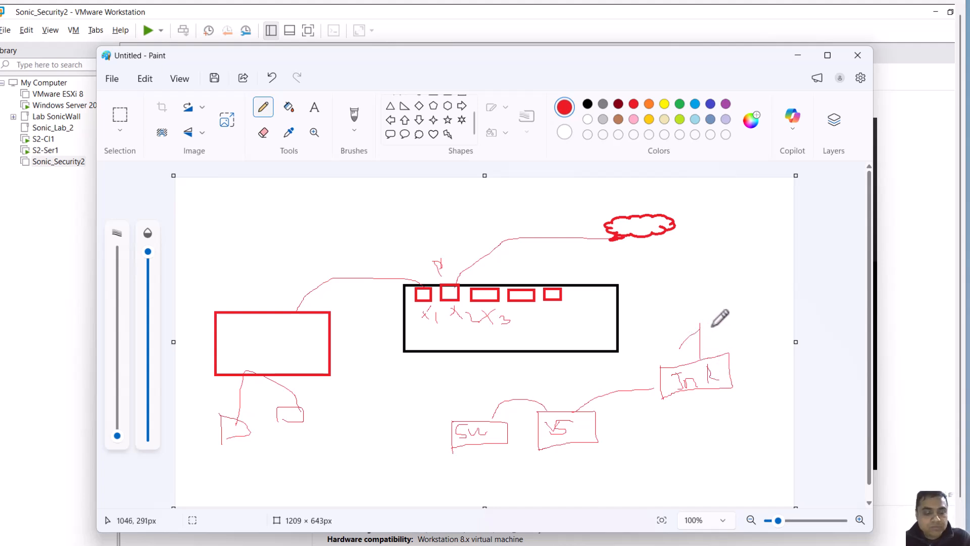
pyautogui.hotkey('ctrl', 'z')
pyautogui.hotkey('ctrl', 'z')
pyautogui.moveTo(700, 313)
pyautogui.mouseDown()
pyautogui.moveTo(737, 322)
pyautogui.moveTo(713, 327)
pyautogui.moveTo(756, 327)
pyautogui.mouseUp()
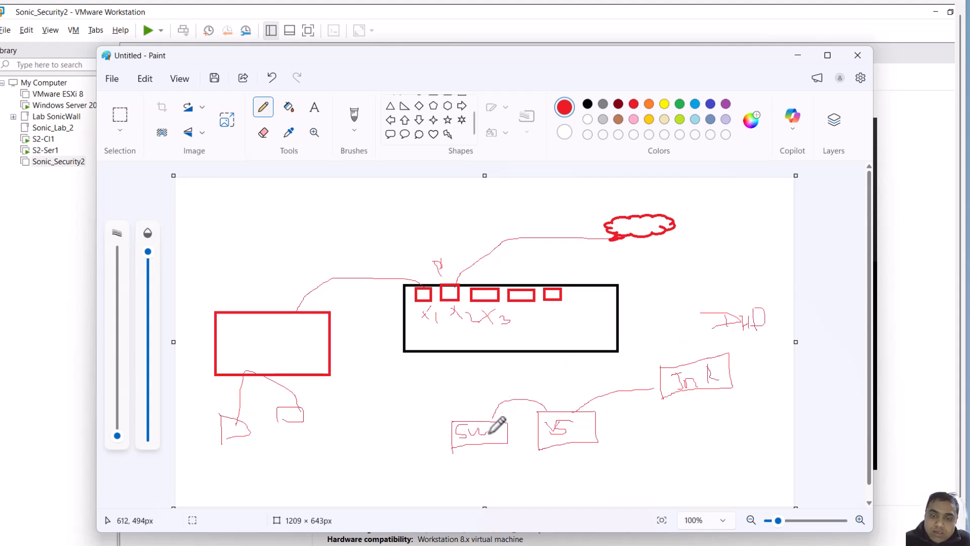
# Mark the SW box's port, link it to another device at the bottom left, and handwrite a label above
pyautogui.moveTo(482, 414); pyautogui.dragTo(484, 419)
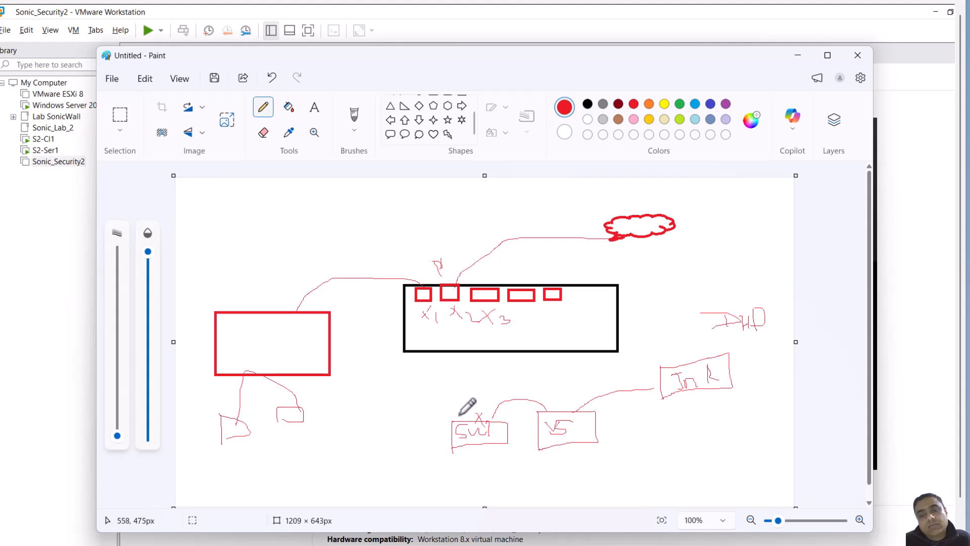
pyautogui.moveTo(458, 402)
pyautogui.mouseDown()
pyautogui.moveTo(457, 416)
pyautogui.moveTo(411, 416)
pyautogui.moveTo(401, 467)
pyautogui.moveTo(379, 490)
pyautogui.moveTo(384, 468)
pyautogui.moveTo(421, 481)
pyautogui.moveTo(375, 488)
pyautogui.mouseUp()
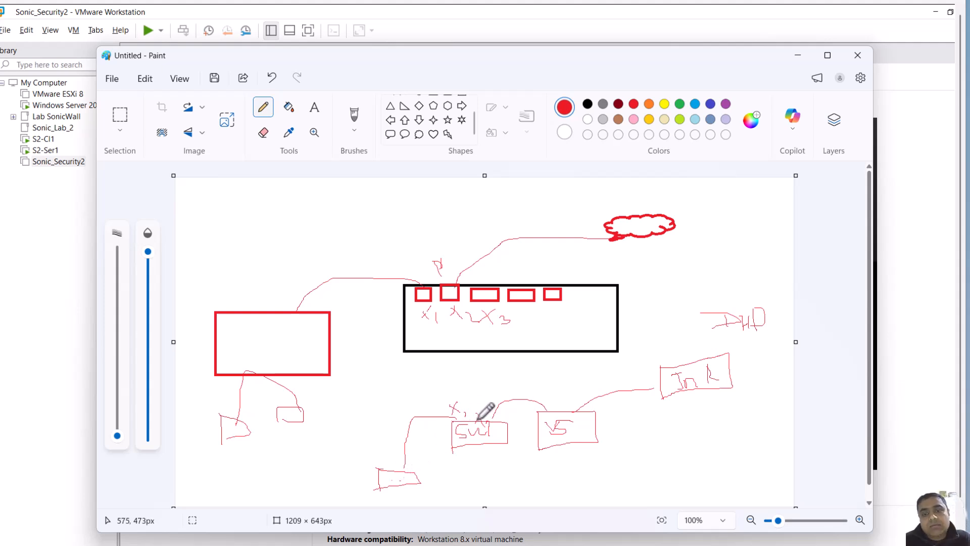
pyautogui.moveTo(455, 390)
pyautogui.mouseDown()
pyautogui.moveTo(456, 376)
pyautogui.moveTo(463, 393)
pyautogui.moveTo(503, 375)
pyautogui.mouseUp()
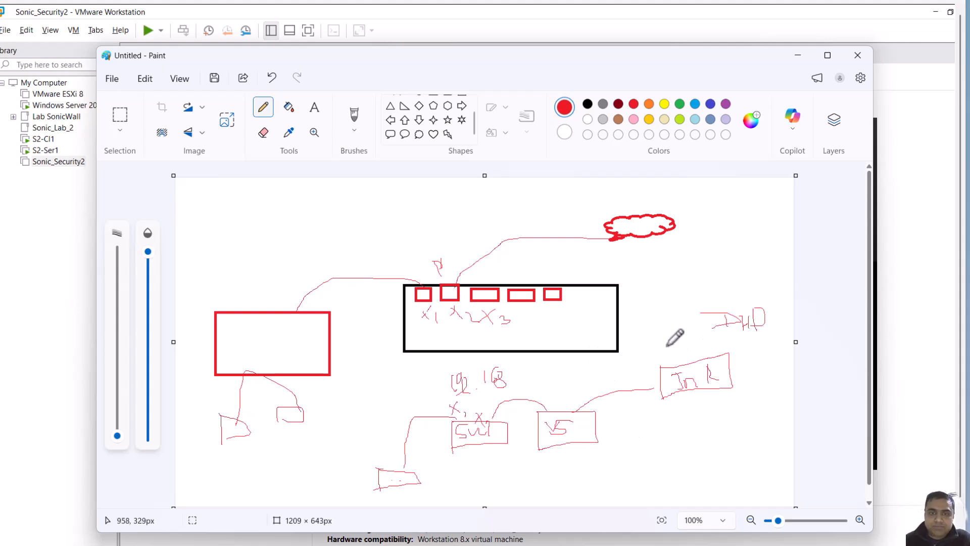
# Return to VMware and open the first two network adapters' settings of Sonic_Security2 to inspect them
pyautogui.click(796, 57)
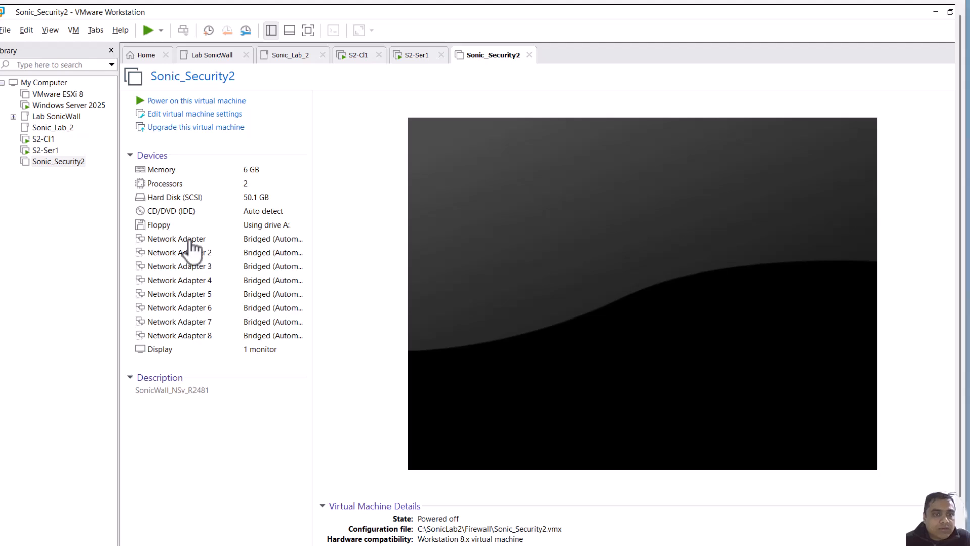
pyautogui.click(190, 241)
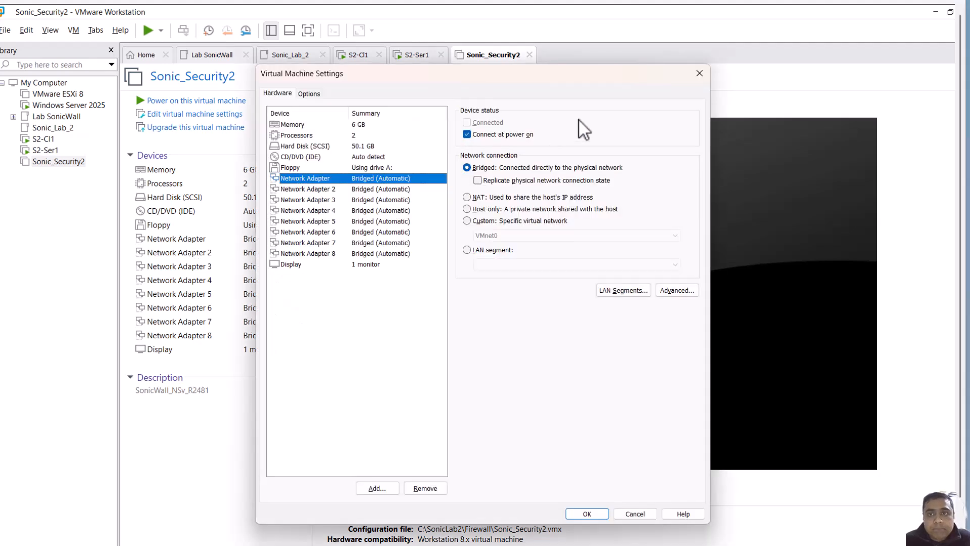
pyautogui.click(700, 75)
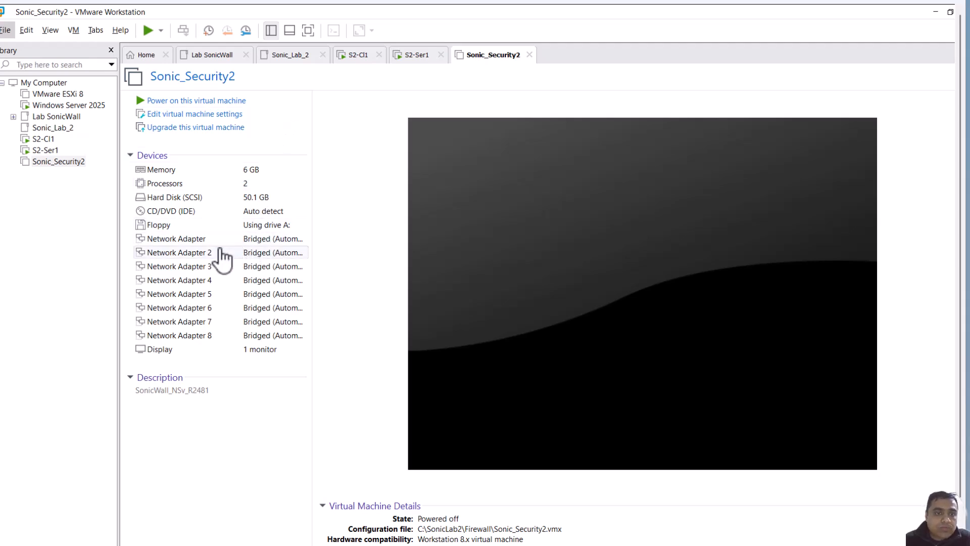
pyautogui.click(188, 254)
pyautogui.doubleClick(189, 254)
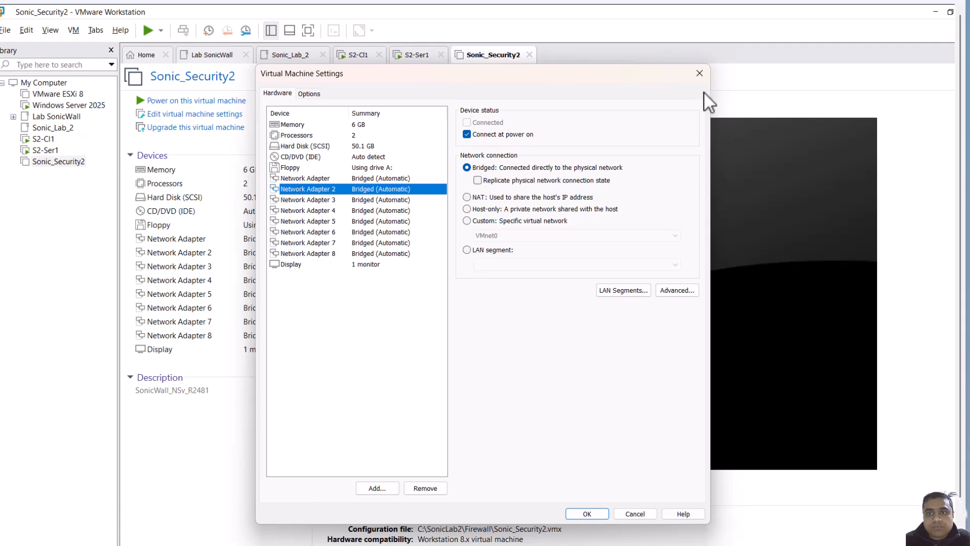
pyautogui.click(699, 73)
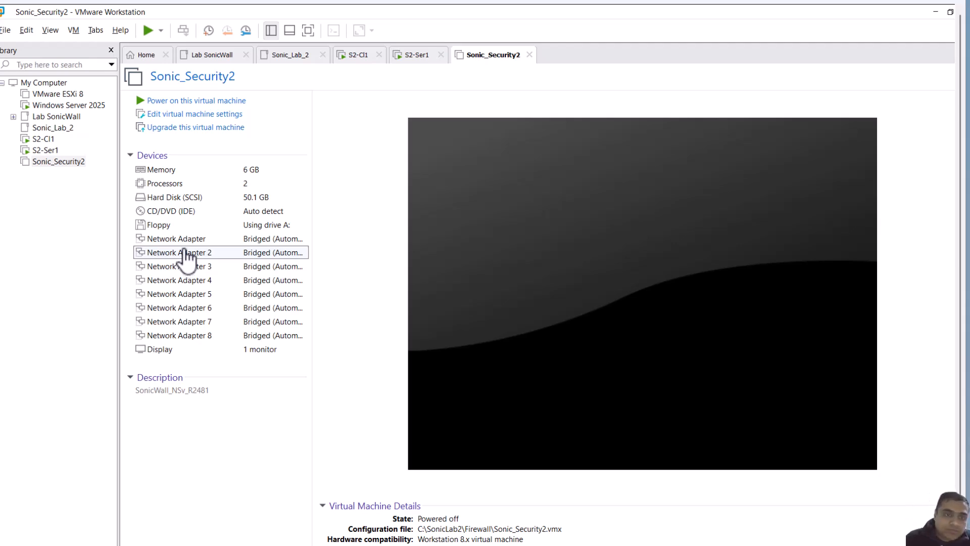
pyautogui.doubleClick(187, 239)
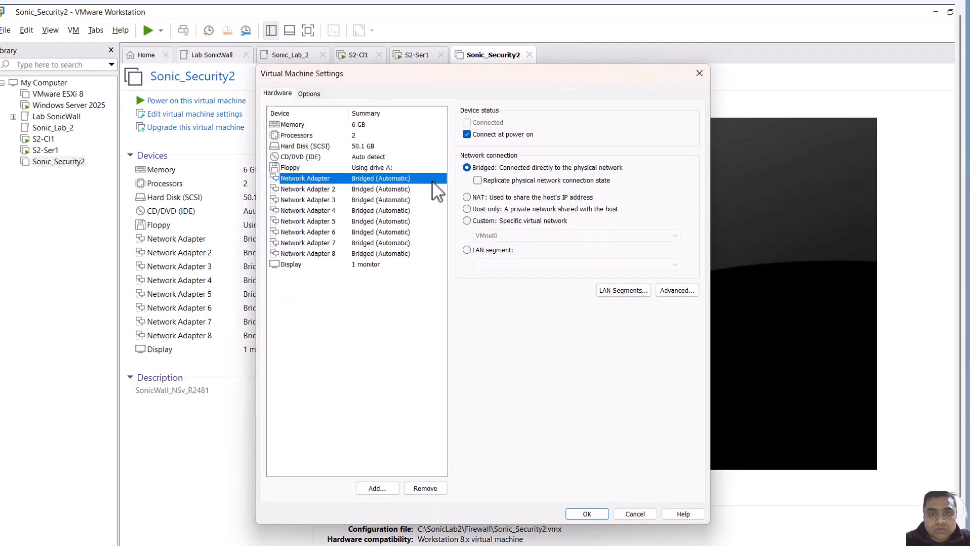
pyautogui.click(486, 221)
pyautogui.click(676, 235)
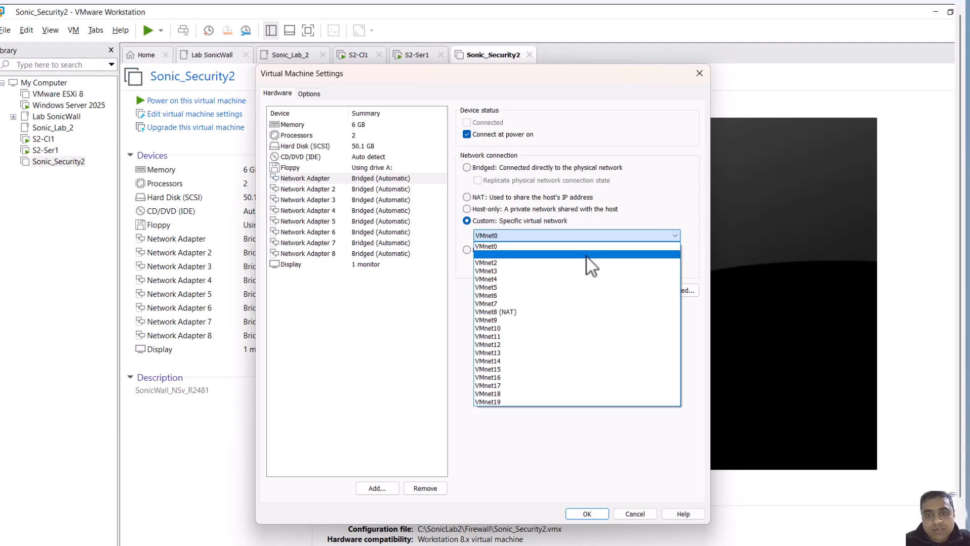
pyautogui.click(699, 74)
pyautogui.click(699, 73)
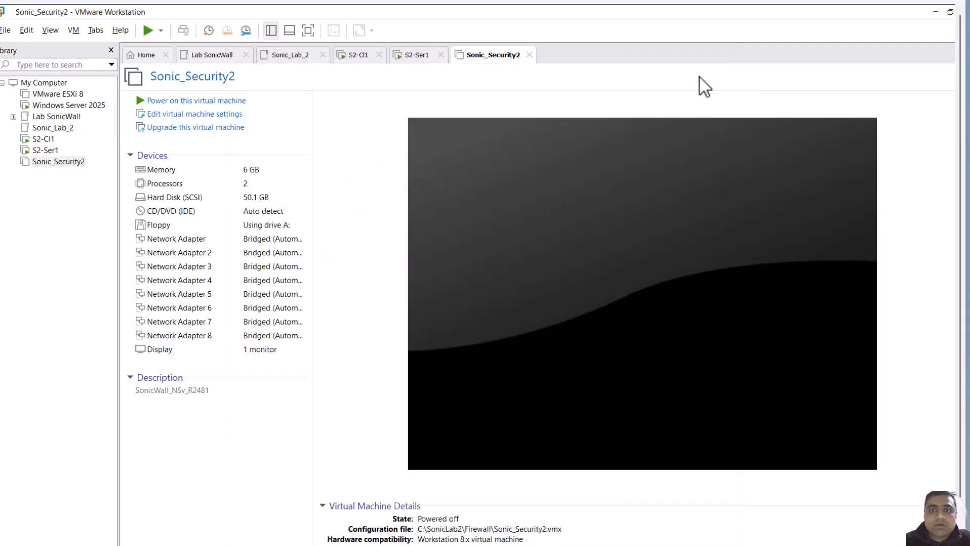
# Open the Virtual Network Editor and unlock its settings with administrator privileges
pyautogui.click(49, 31)
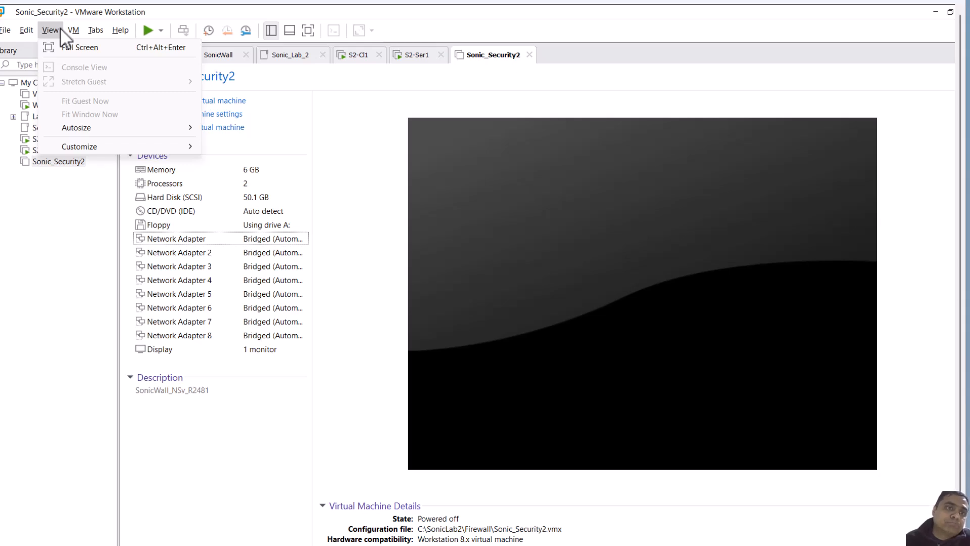
pyautogui.moveTo(23, 28)
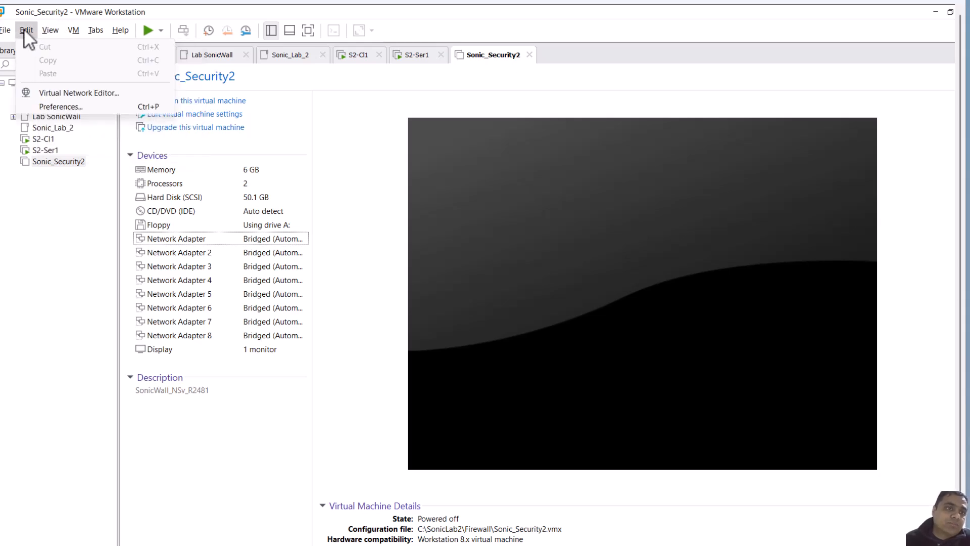
pyautogui.click(56, 93)
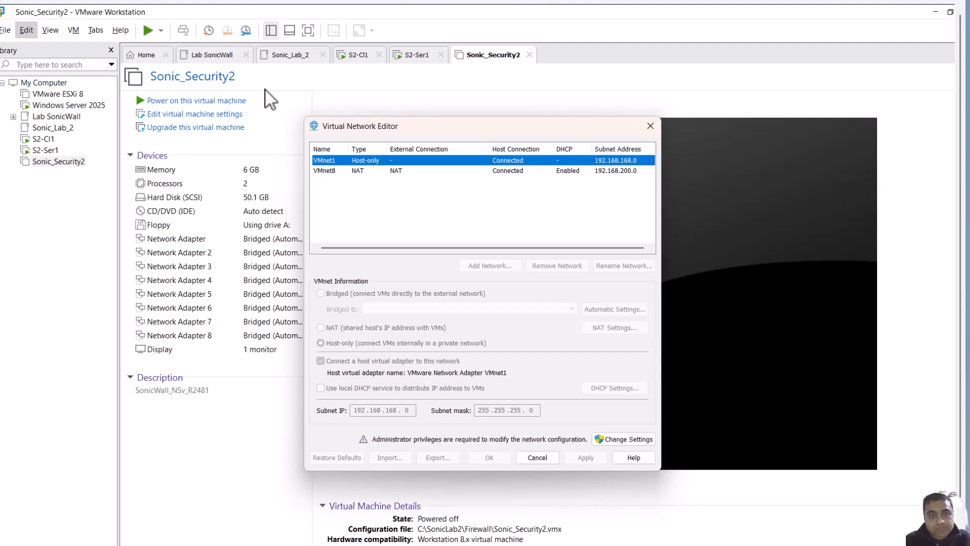
pyautogui.click(630, 438)
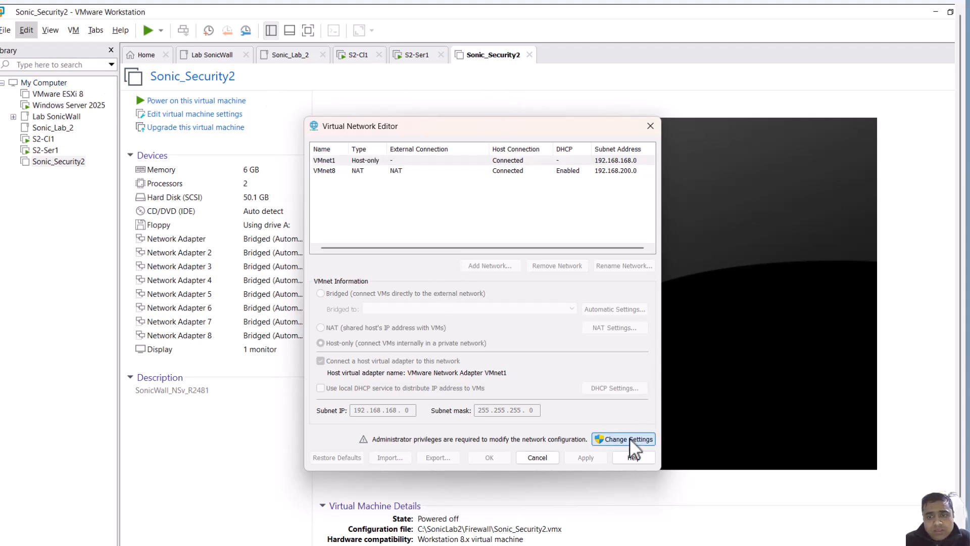
pyautogui.click(463, 413)
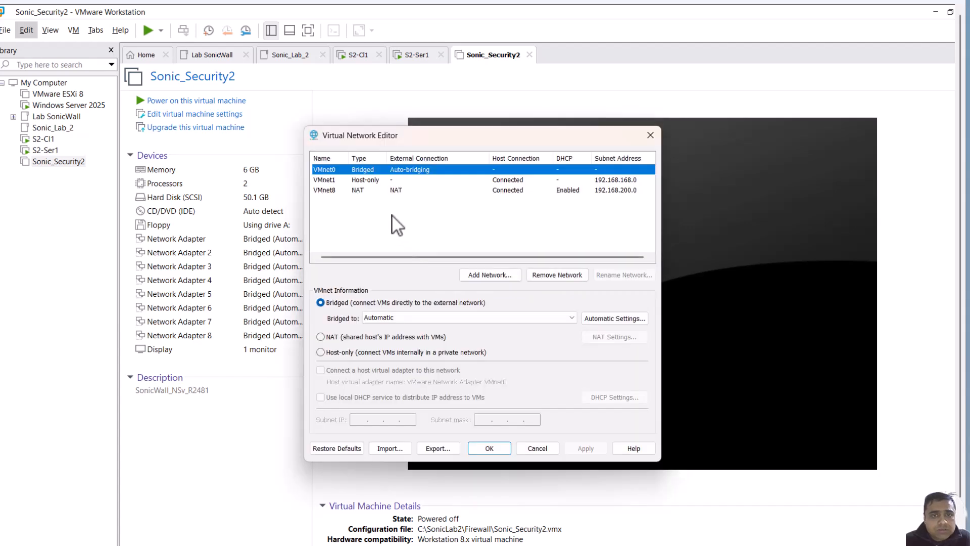
# Select VMnet1 and review its host-only settings, toggling the host virtual adapter option off and on
pyautogui.click(372, 181)
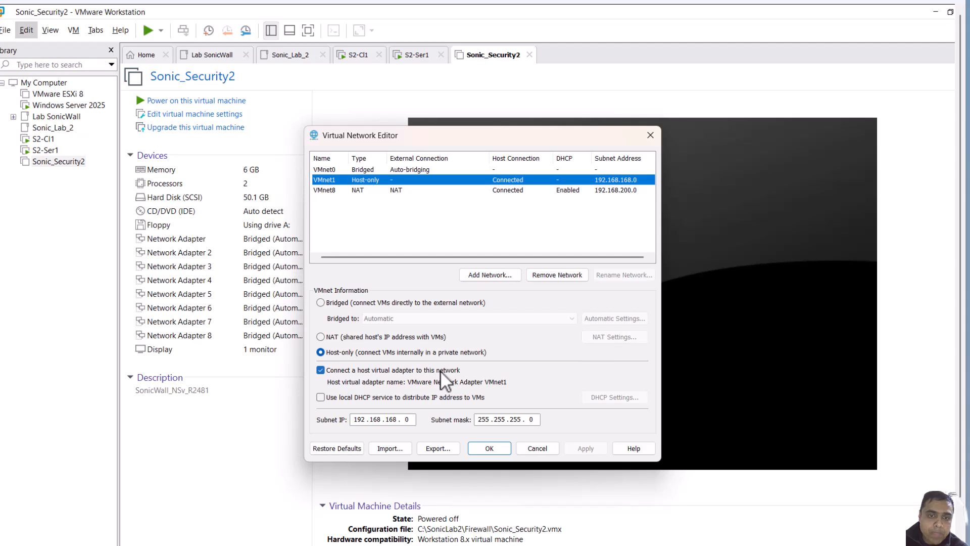
pyautogui.click(321, 370)
pyautogui.click(321, 370)
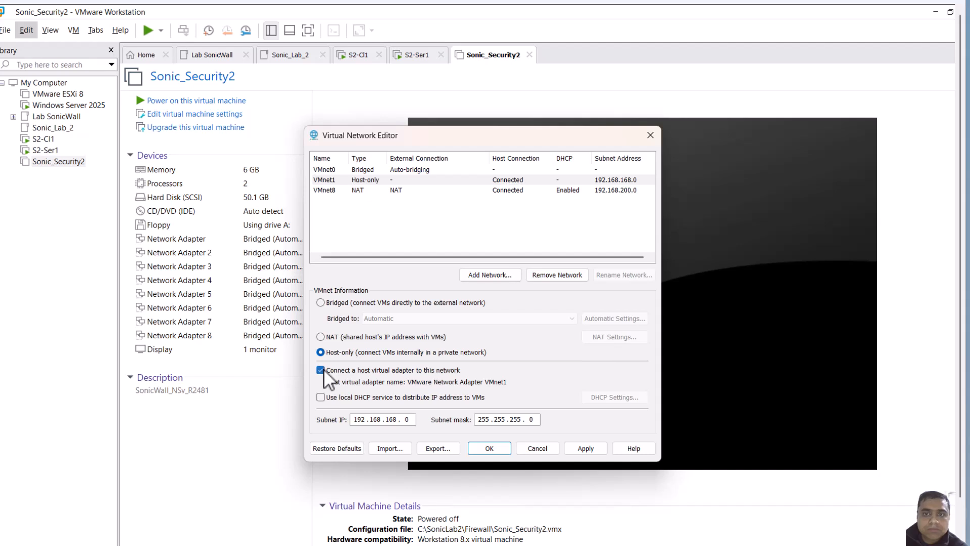
pyautogui.click(321, 370)
pyautogui.click(321, 370)
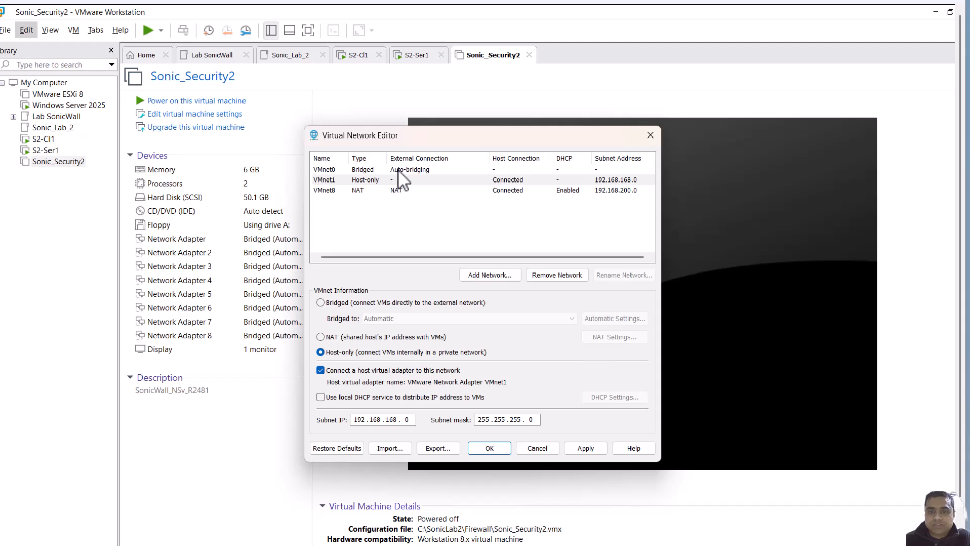
# Apply the VMnet1 host-only settings and close the Virtual Network Editor
pyautogui.click(587, 449)
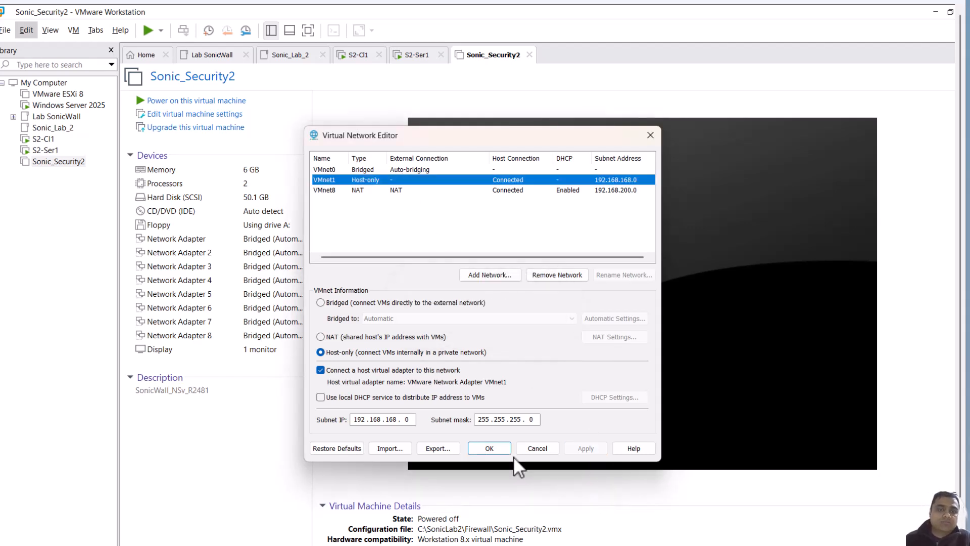
pyautogui.click(488, 448)
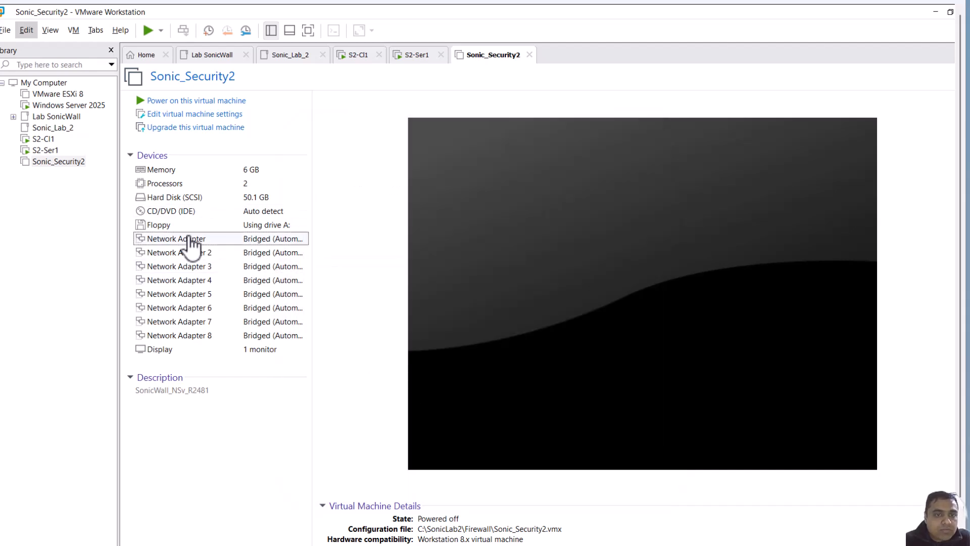
# Connect Sonic_Security2's first network adapter to the custom VMnet1 (Host-only) virtual network
pyautogui.doubleClick(193, 242)
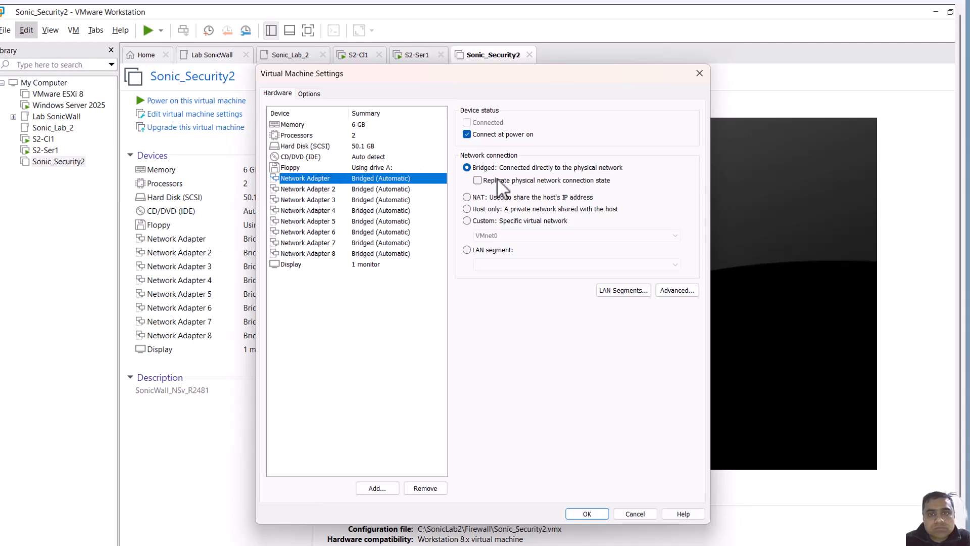
pyautogui.click(497, 221)
pyautogui.click(543, 235)
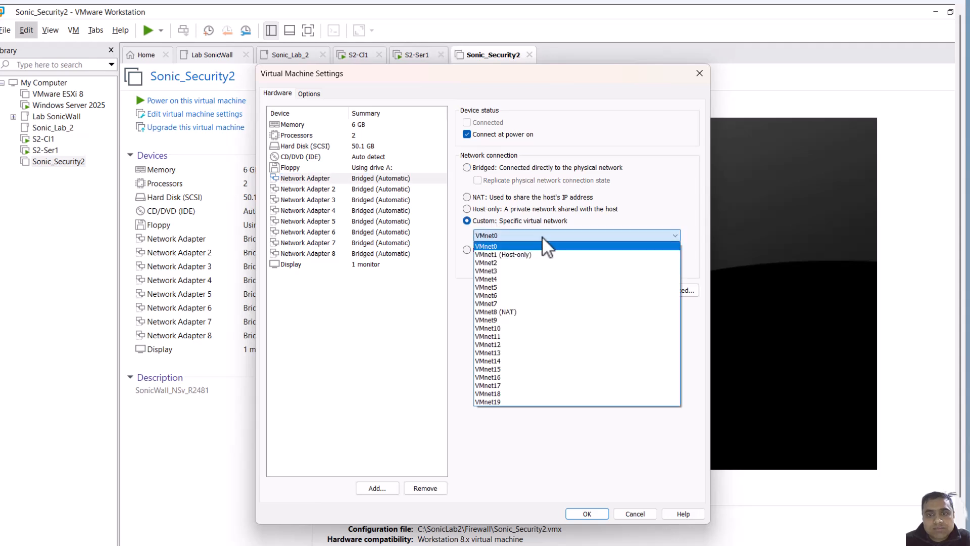
pyautogui.click(527, 255)
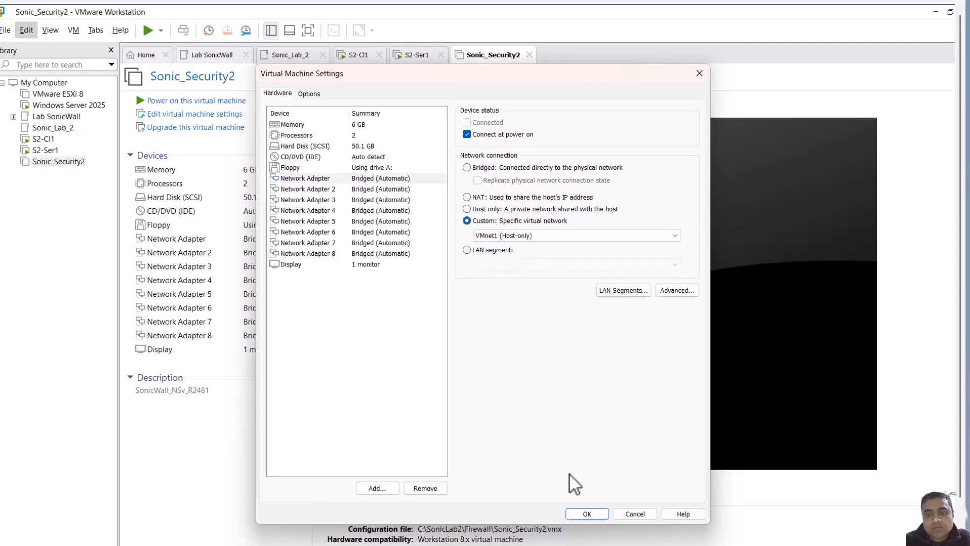
pyautogui.click(587, 513)
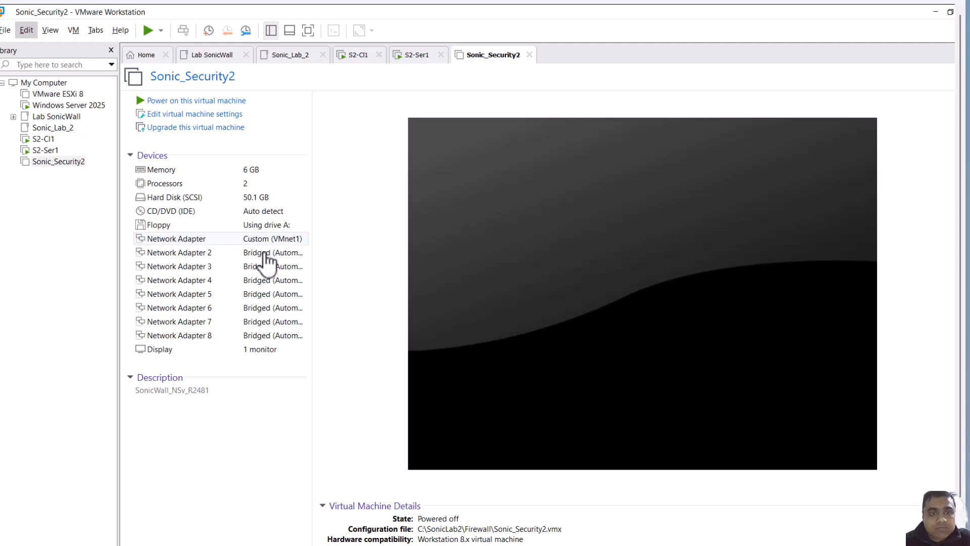
# Open Sonic_Security2's Network Adapter 2 settings and close them without changes
pyautogui.click(194, 258)
pyautogui.doubleClick(194, 258)
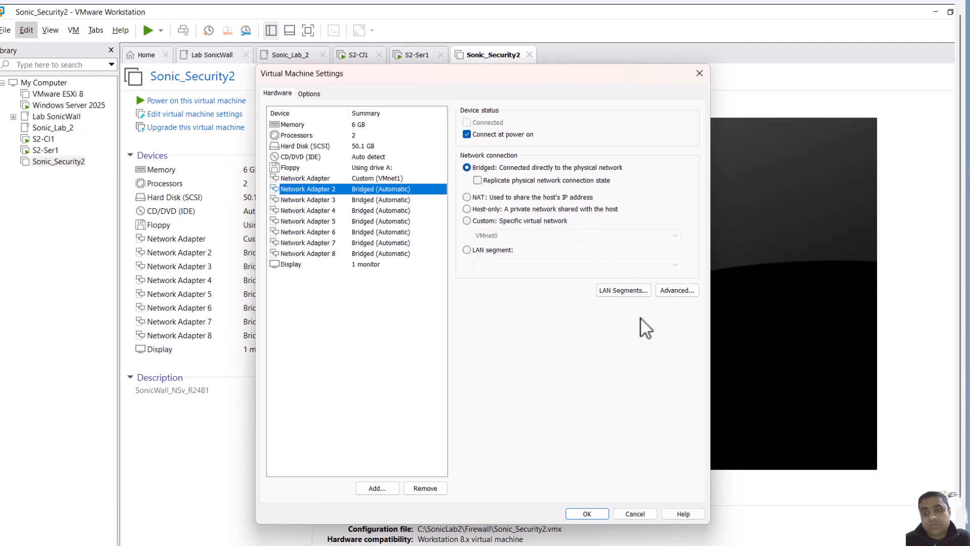
pyautogui.click(600, 514)
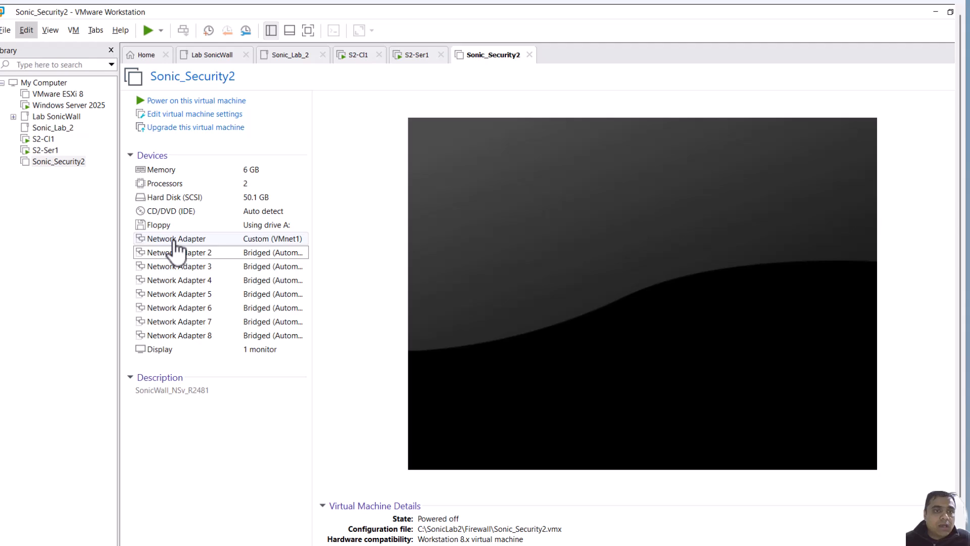
# In S2-Cl1's Windows setup, accept United States as region and US keyboard layout, skipping a second layout
pyautogui.click(408, 54)
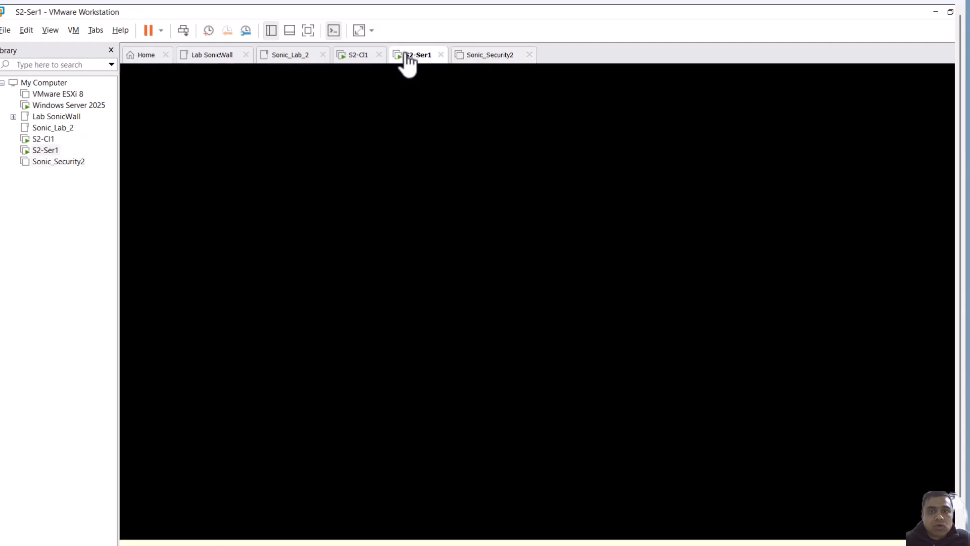
pyautogui.click(348, 57)
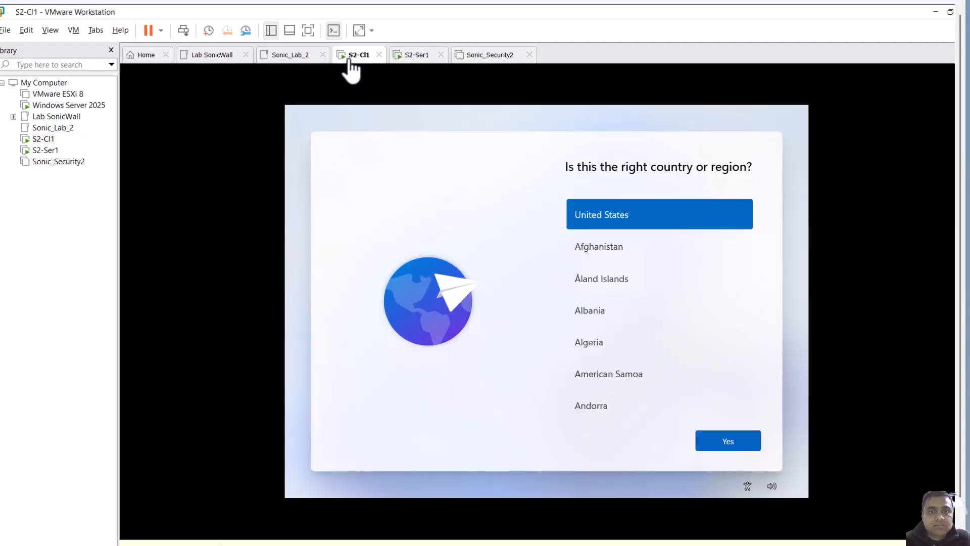
pyautogui.click(722, 439)
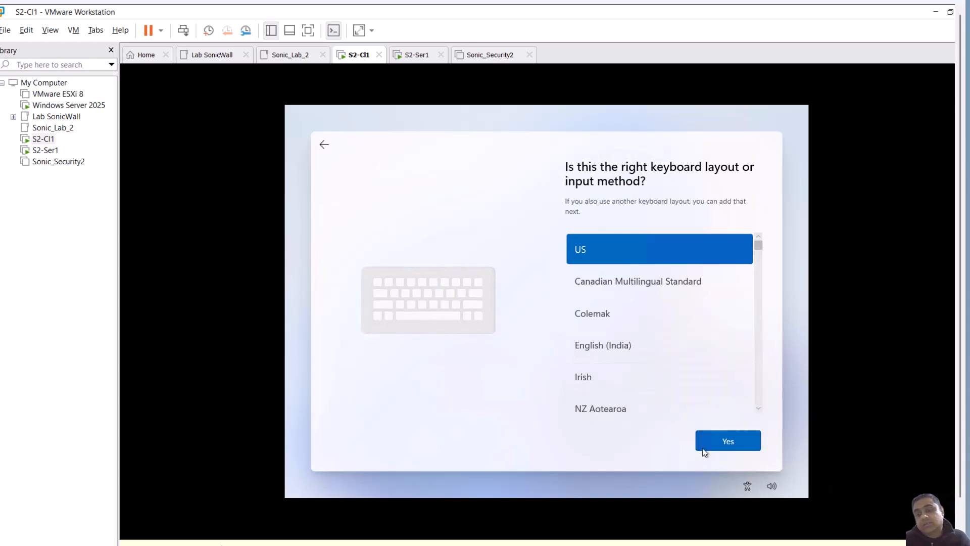
pyautogui.click(737, 444)
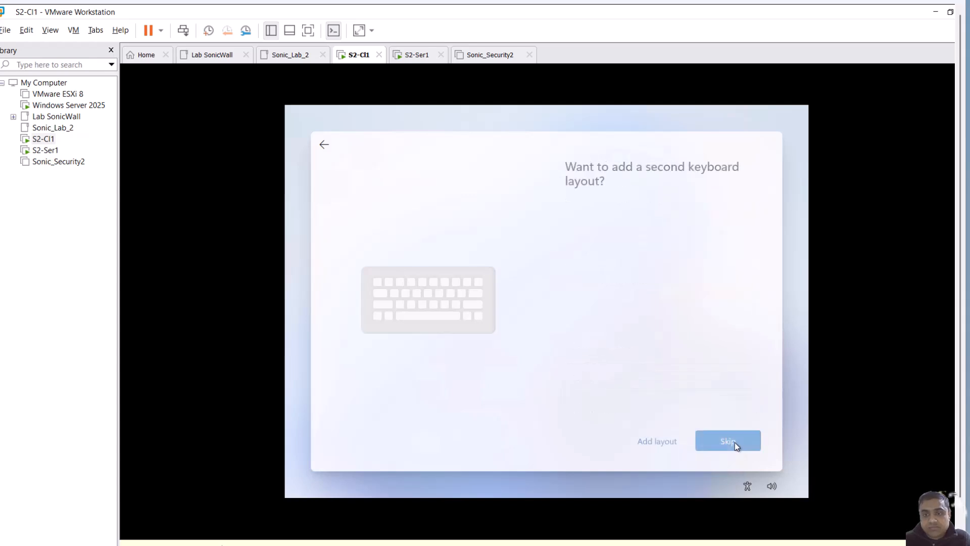
pyautogui.click(707, 441)
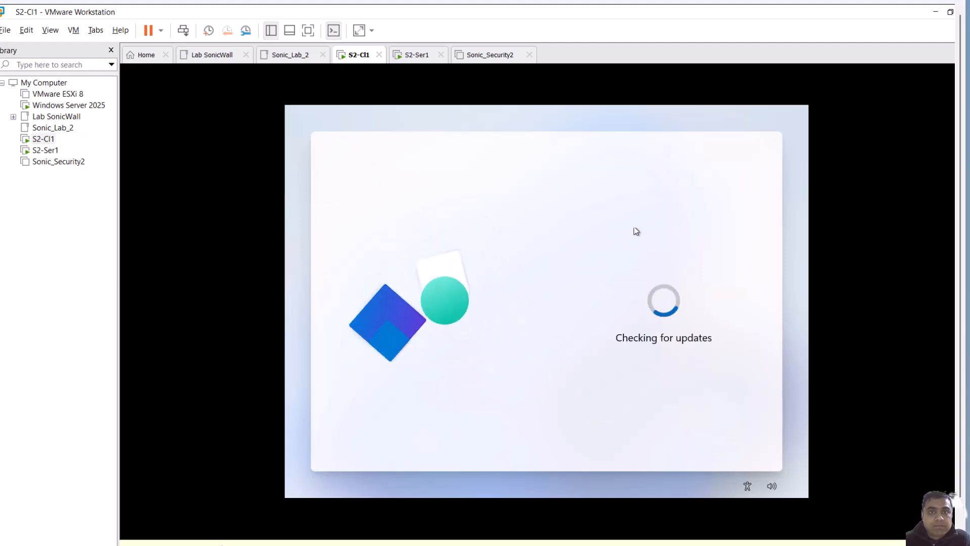
# On S2-Ser1, accept the VMware Tools prompt to restart the system now
pyautogui.click(410, 58)
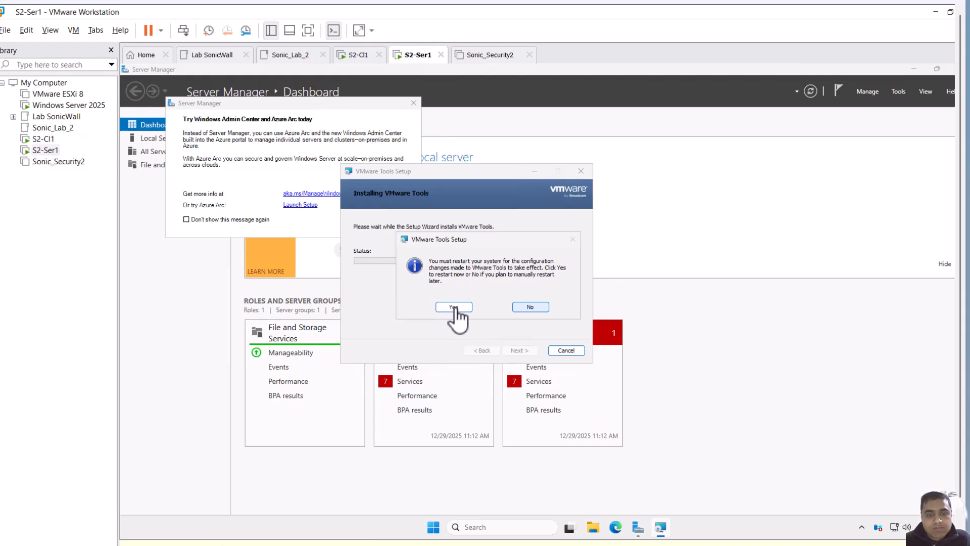
pyautogui.click(453, 307)
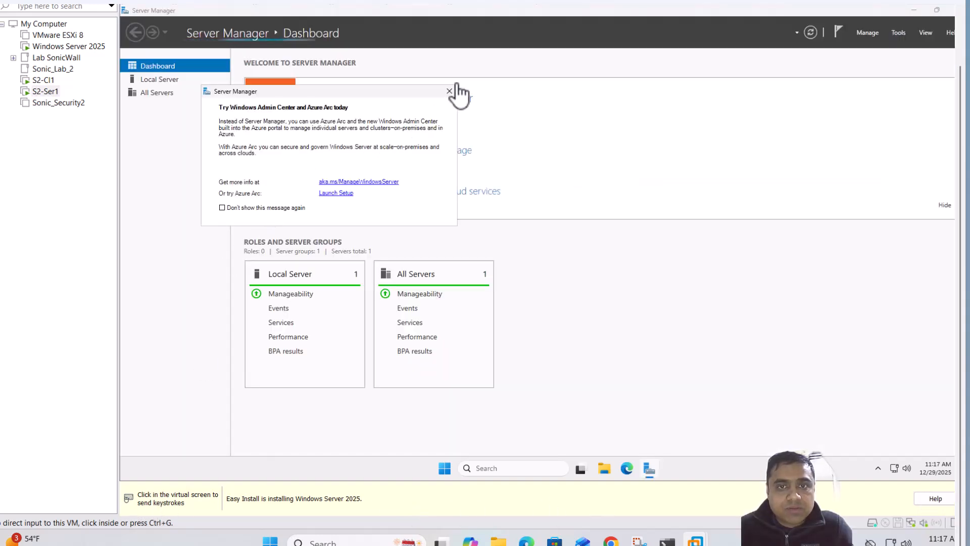
# Close the Windows Admin Center notice in Server Manager and release the mouse from the VM
pyautogui.click(450, 94)
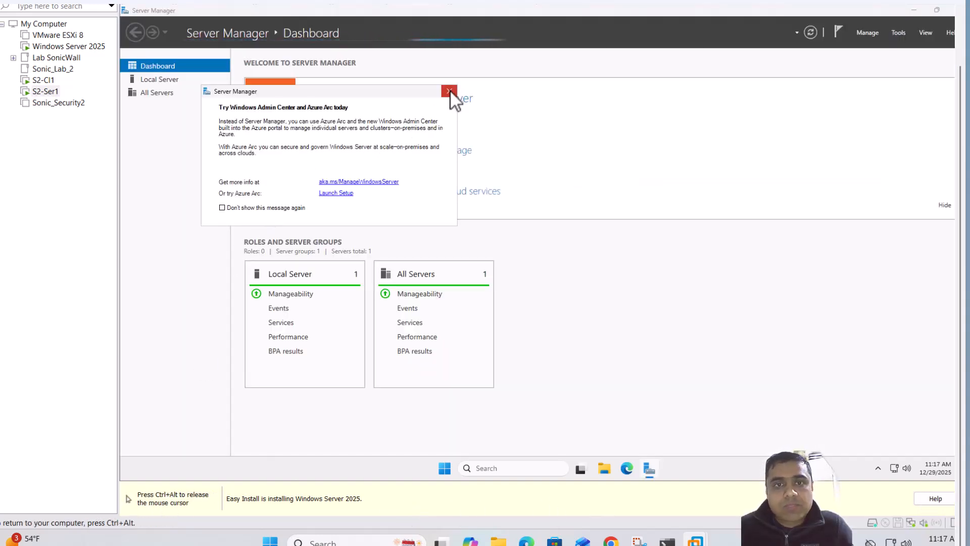
pyautogui.click(450, 94)
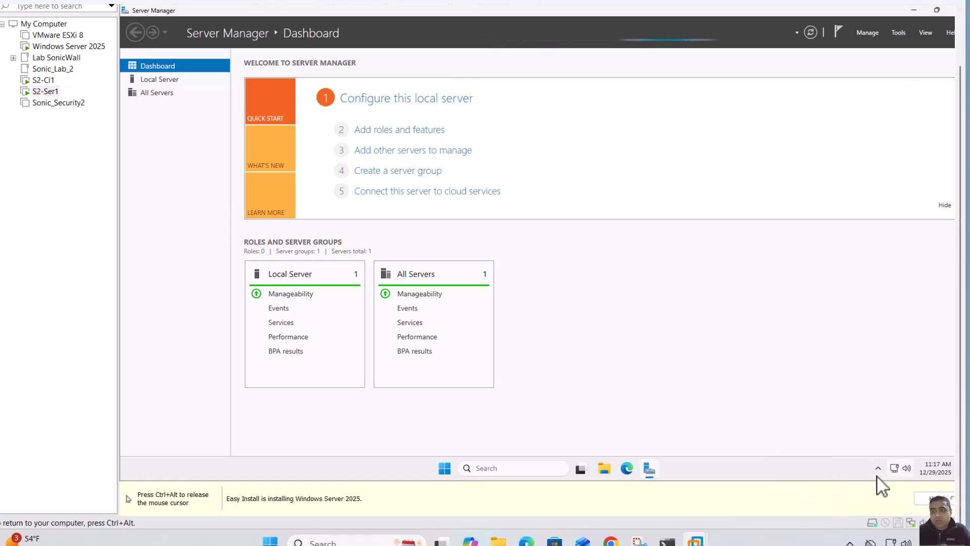
pyautogui.hotkey('ctrl', 'alt')
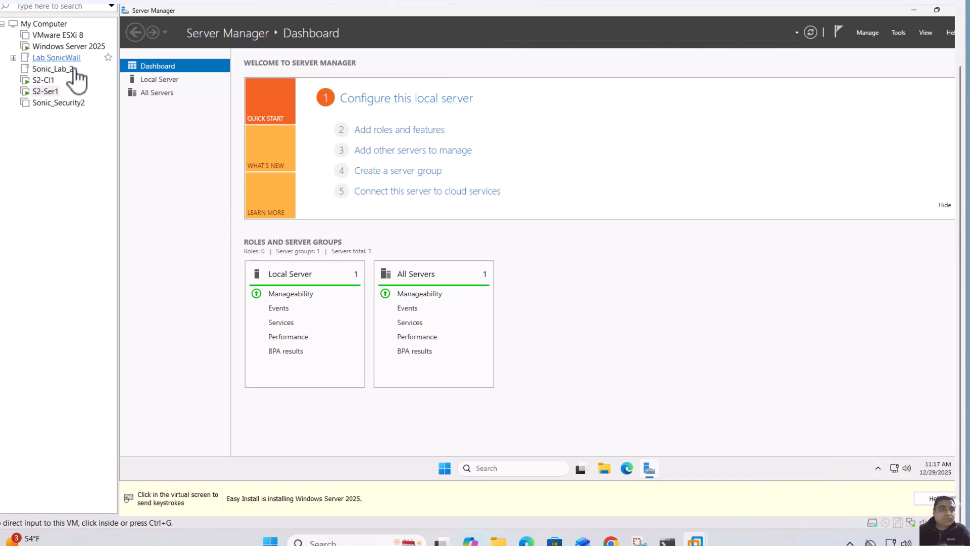
# Set S2-Ser1's network adapter to the custom VMnet1 (Host-only) virtual network
pyautogui.rightClick(48, 92)
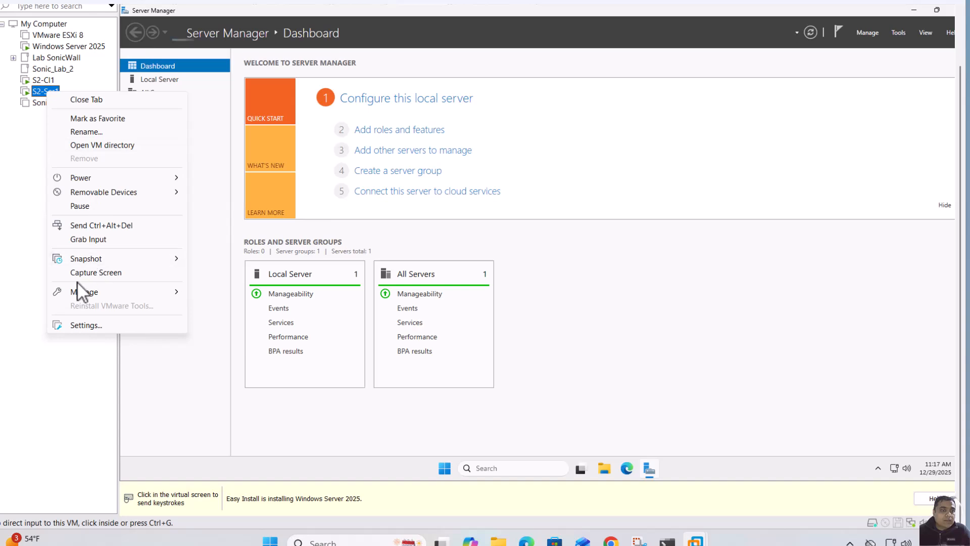
pyautogui.click(92, 328)
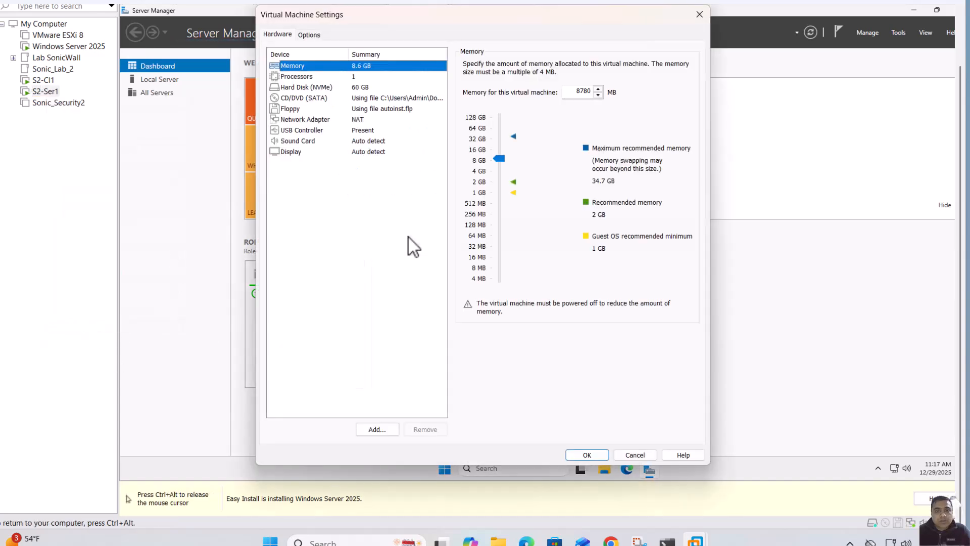
pyautogui.click(313, 119)
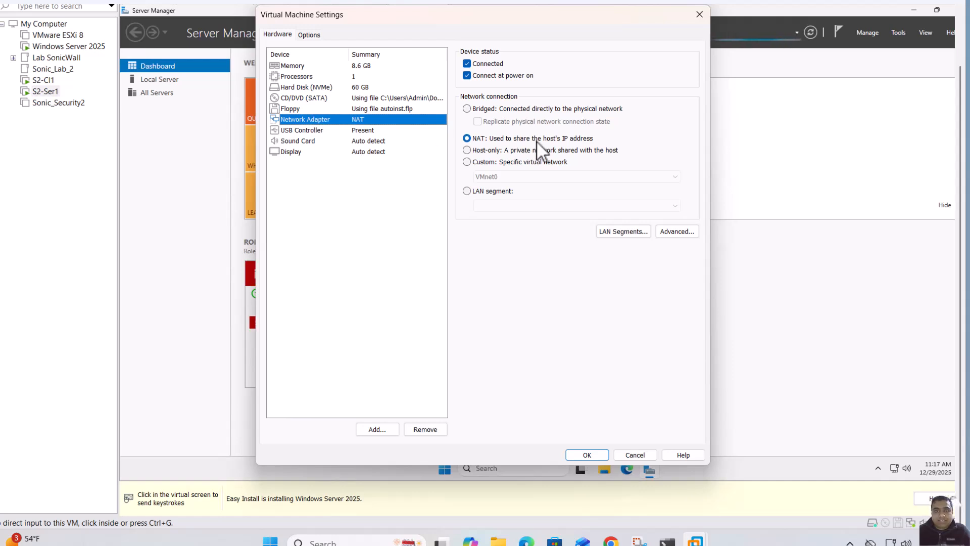
pyautogui.click(486, 163)
pyautogui.click(533, 180)
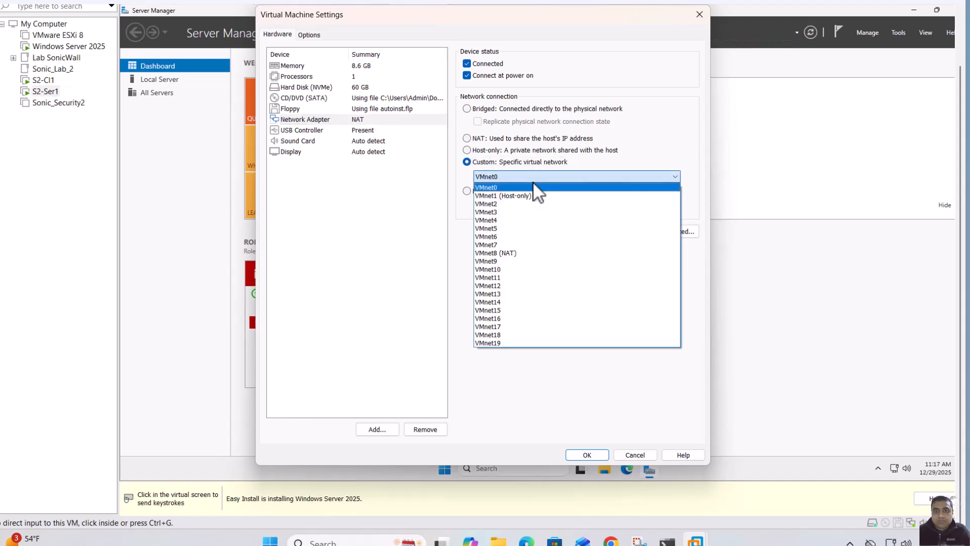
pyautogui.click(516, 195)
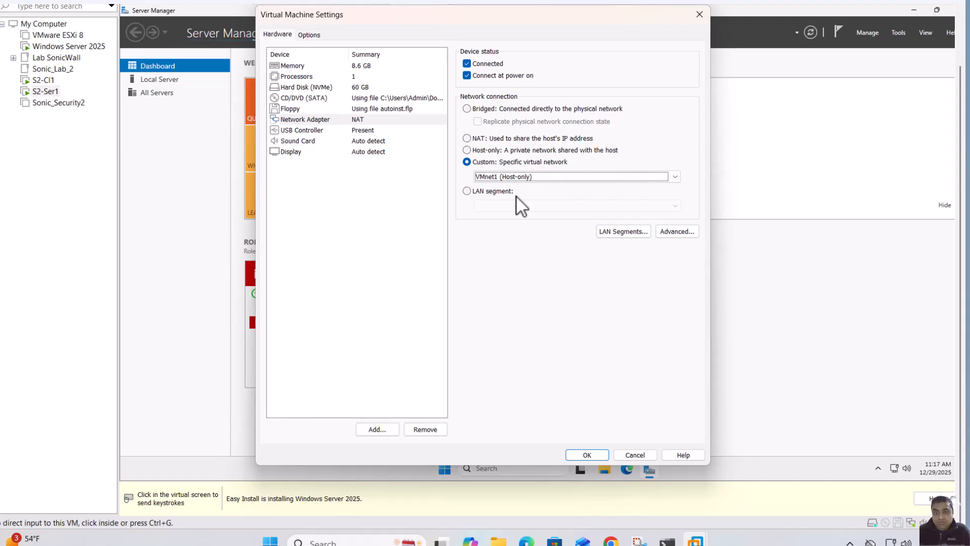
pyautogui.click(601, 456)
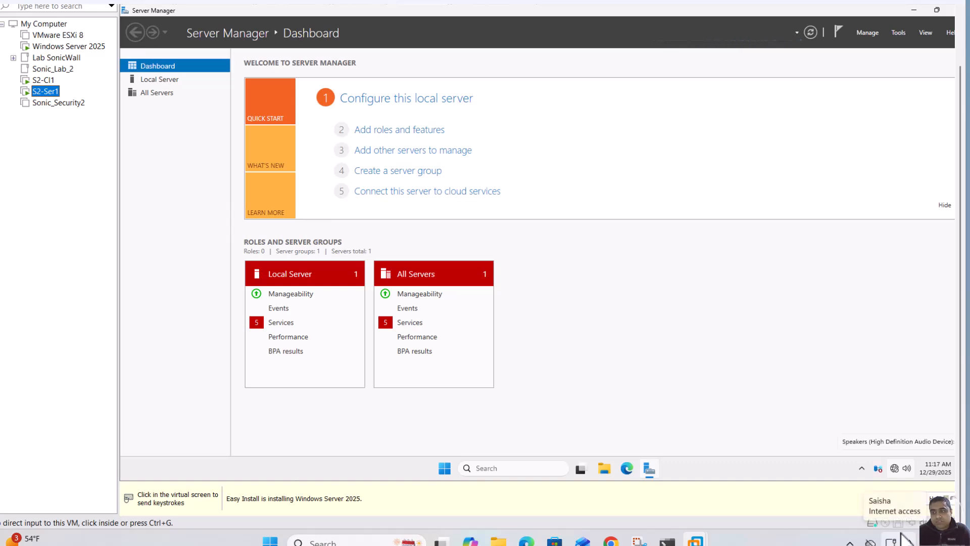
# Check S2-Ser1's network connections by running ncpa.cpl from Command Prompt, then close both windows
pyautogui.click(895, 470)
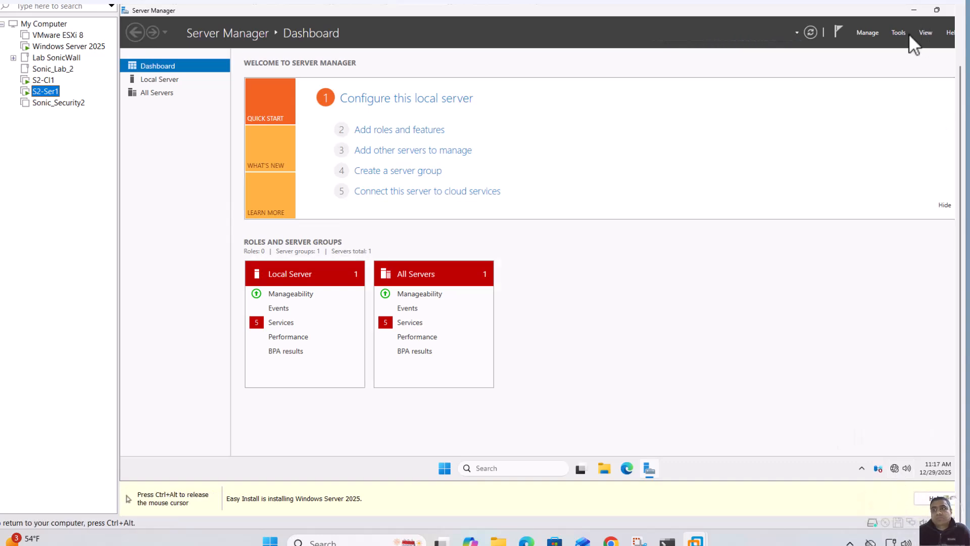
pyautogui.click(528, 469)
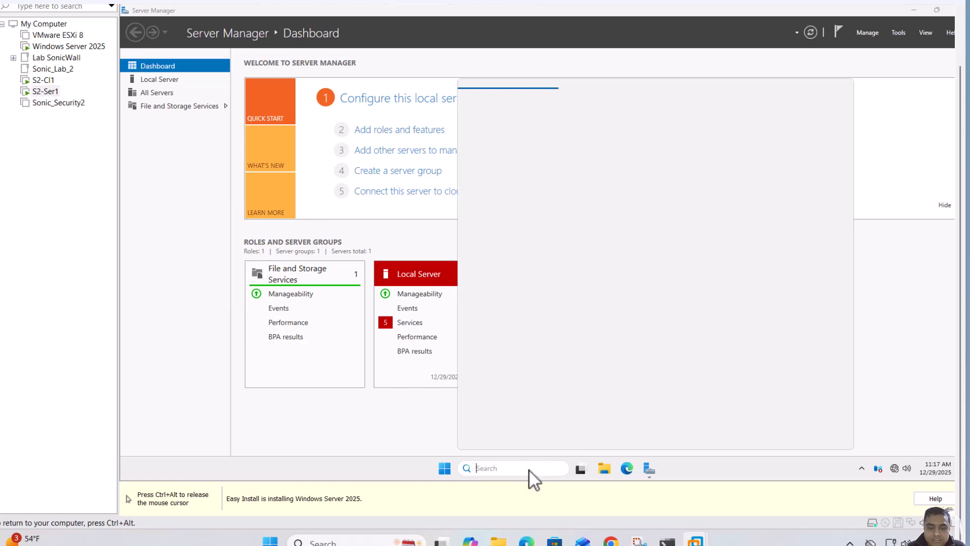
pyautogui.write('cmd')
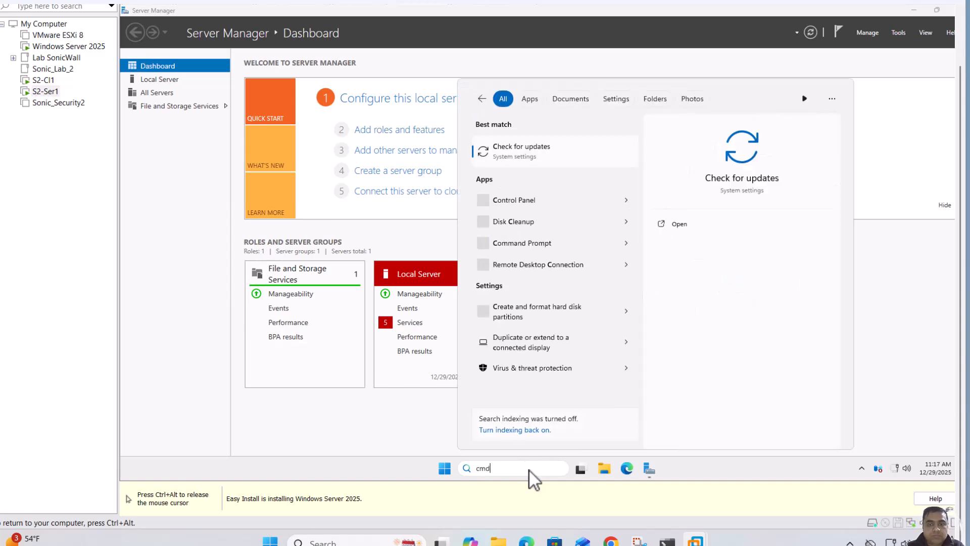
pyautogui.press('Return')
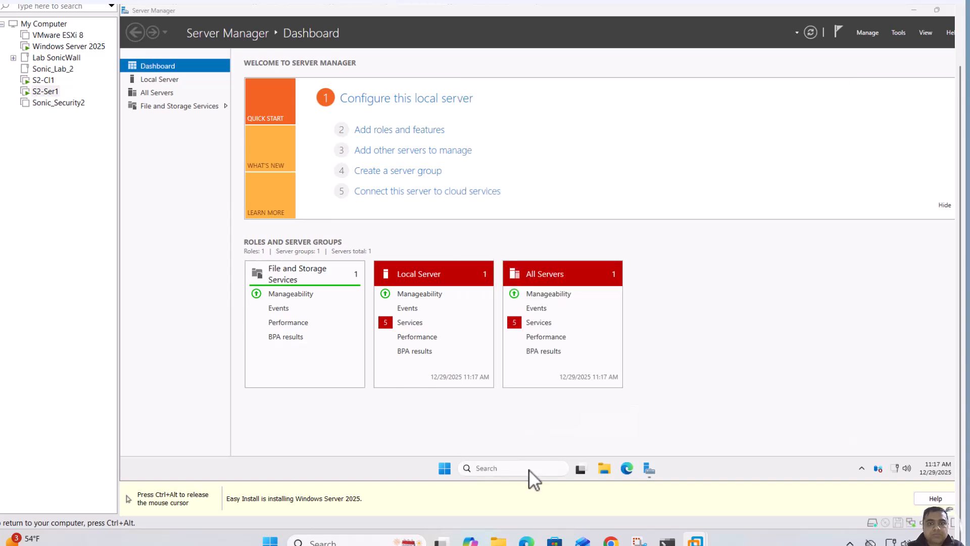
pyautogui.write('ncpa')
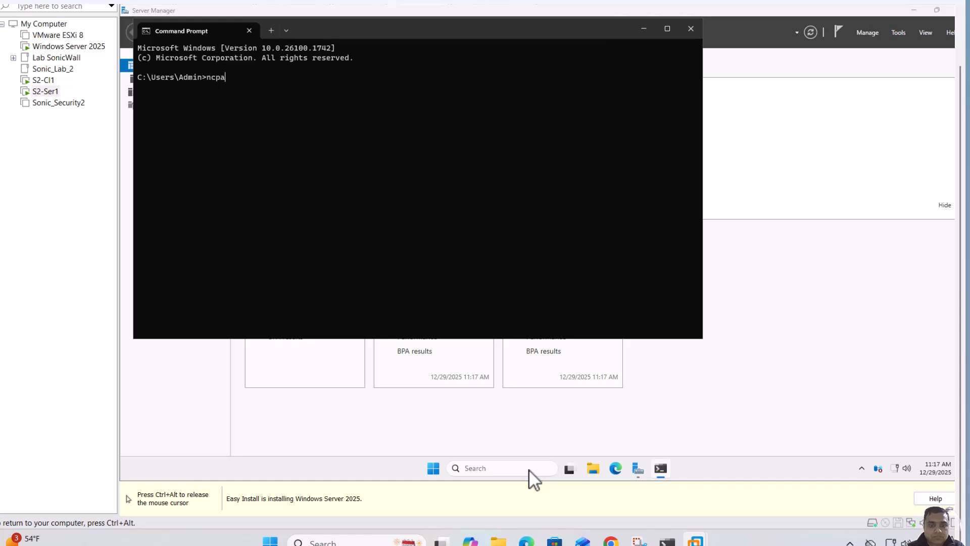
pyautogui.write('.cpl')
pyautogui.press('Return')
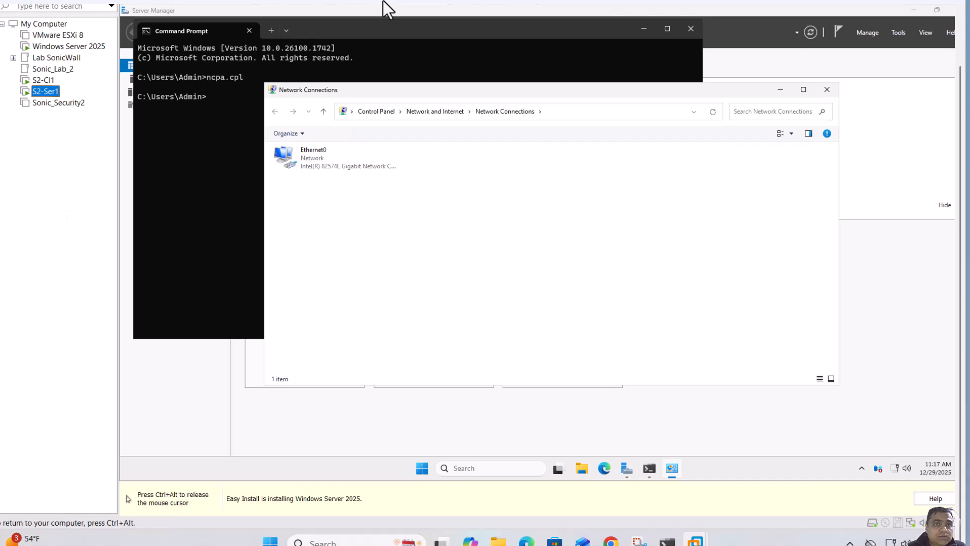
pyautogui.click(828, 89)
pyautogui.click(691, 28)
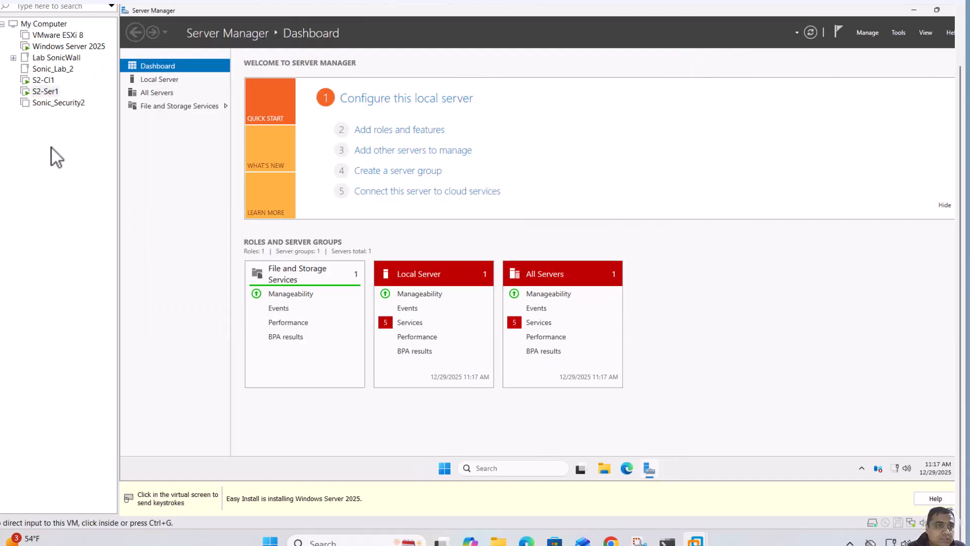
# Power on the Sonic_Security2 virtual machine
pyautogui.click(58, 102)
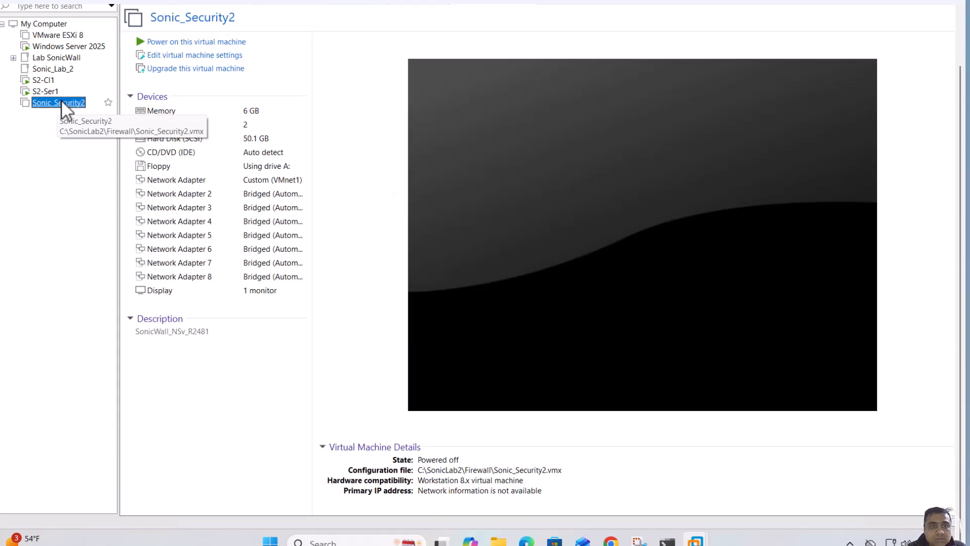
pyautogui.click(205, 42)
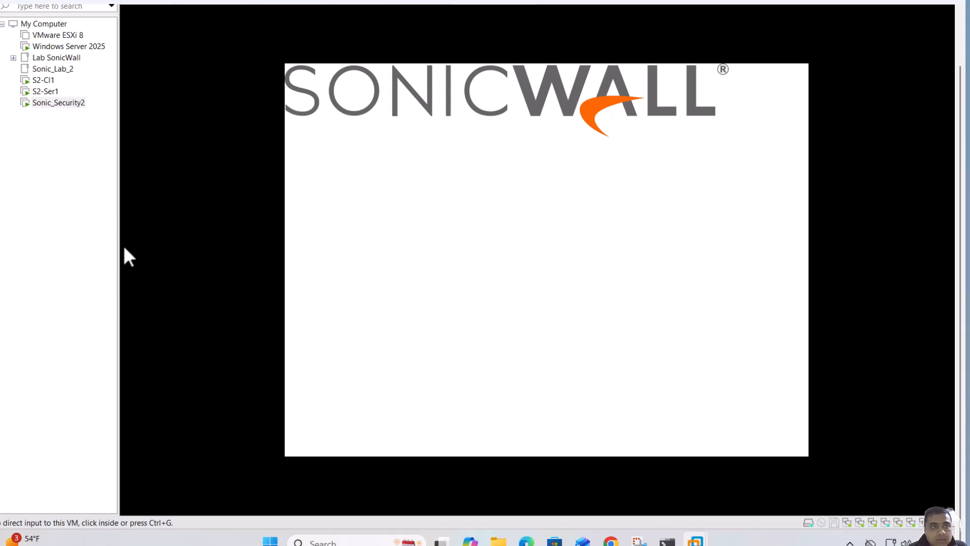
# Switch to S2-Cl1 and skip naming the device in Windows setup
pyautogui.click(39, 81)
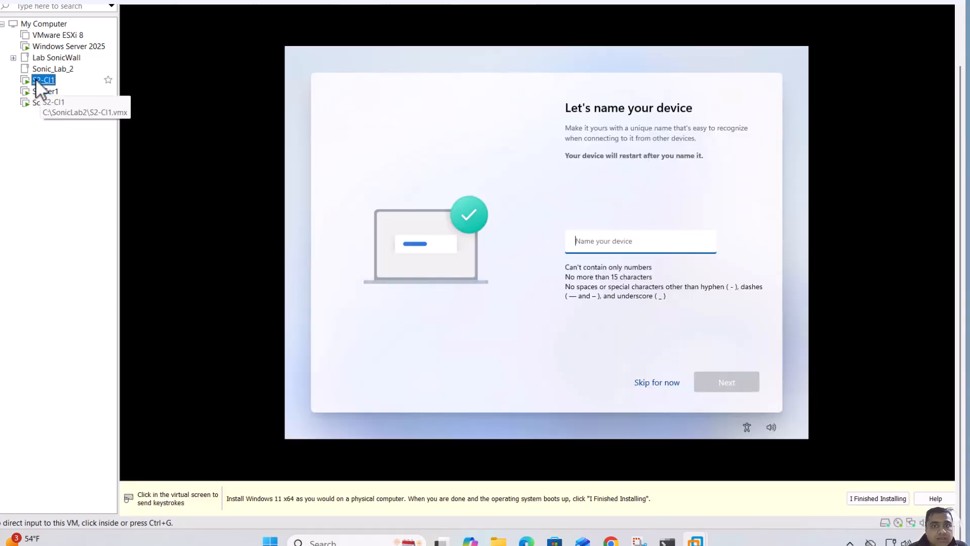
pyautogui.click(649, 383)
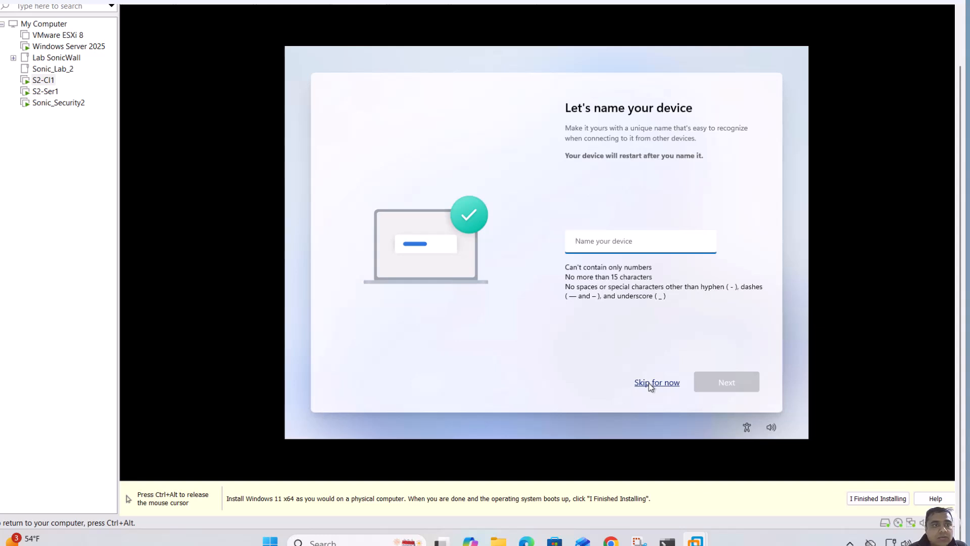
# Finish skipping the device name and choose to set up S2-Cl1 for work or school
pyautogui.click(649, 383)
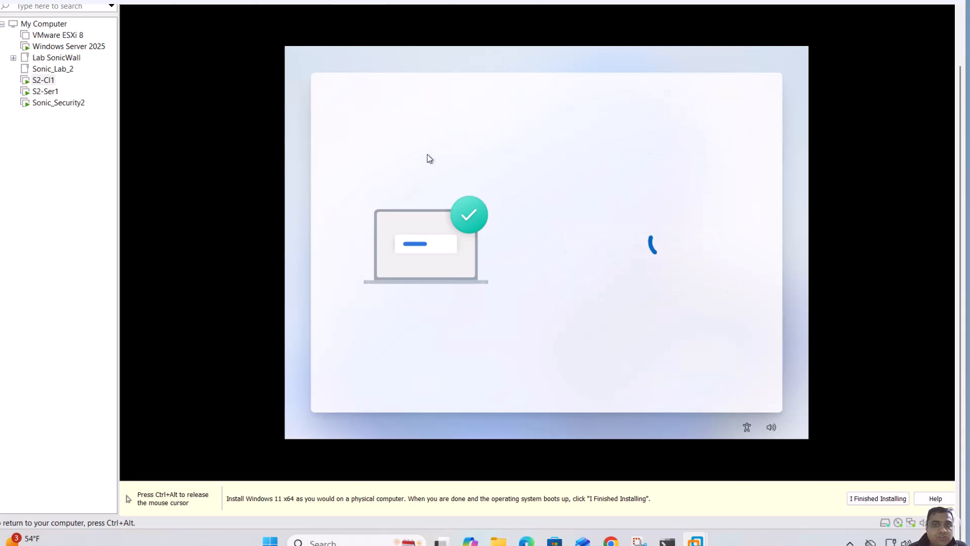
pyautogui.hotkey('ctrl', 'alt')
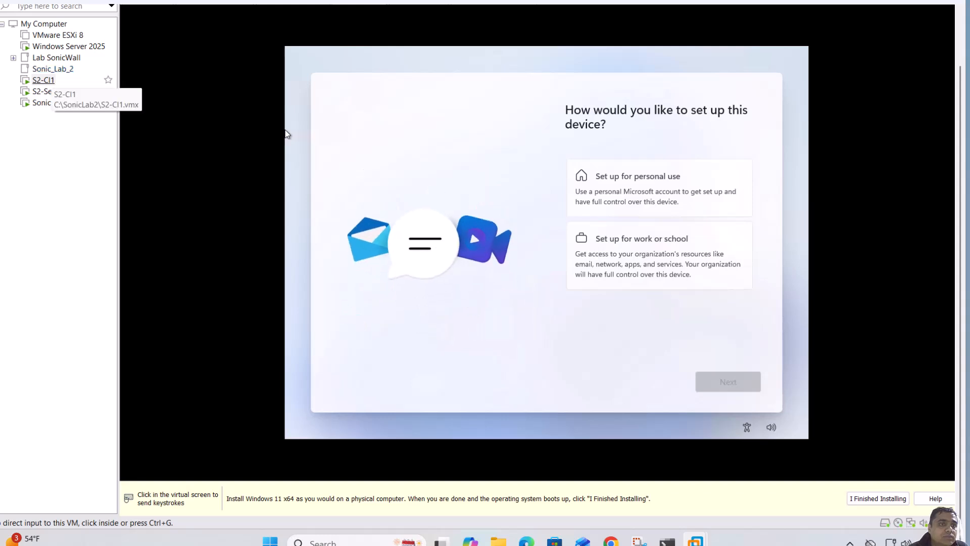
pyautogui.click(286, 134)
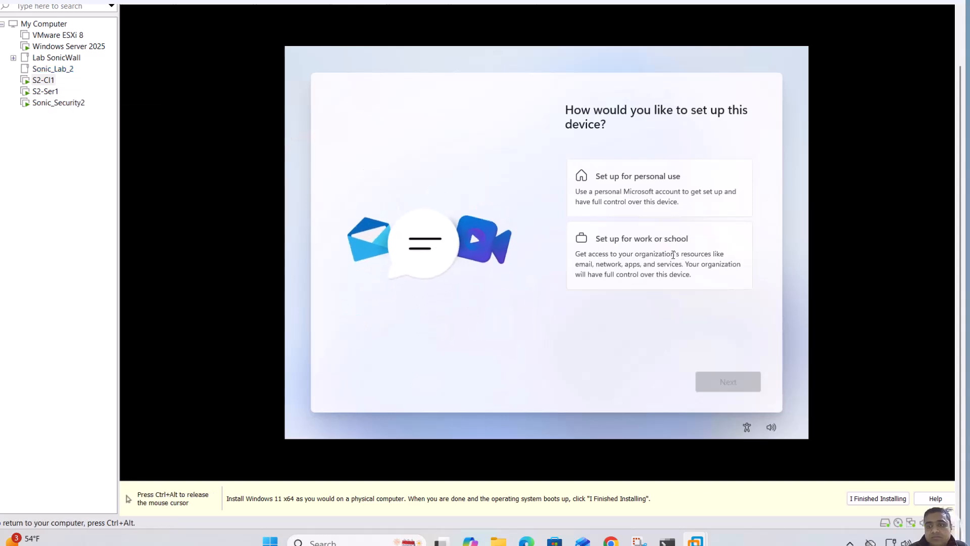
pyautogui.click(669, 255)
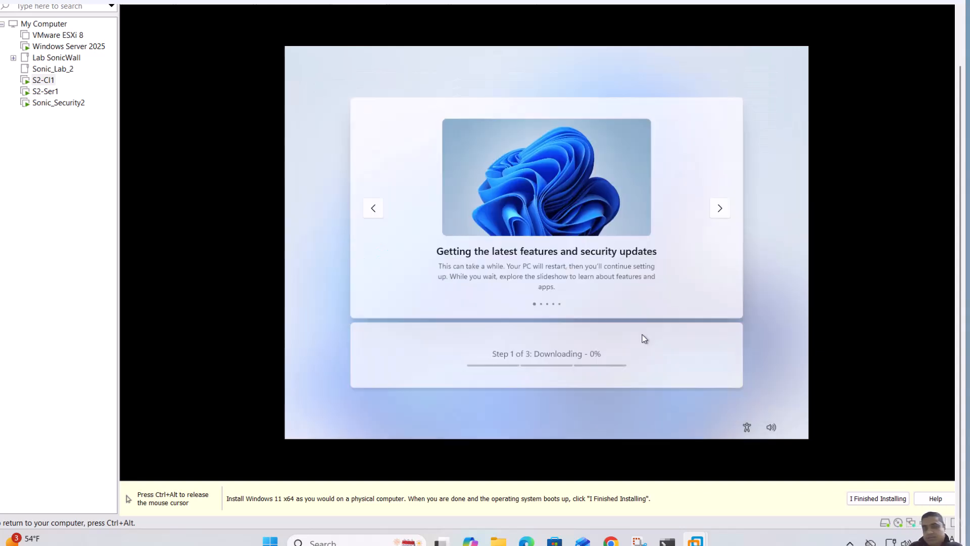
pyautogui.hotkey('ctrl', 'alt')
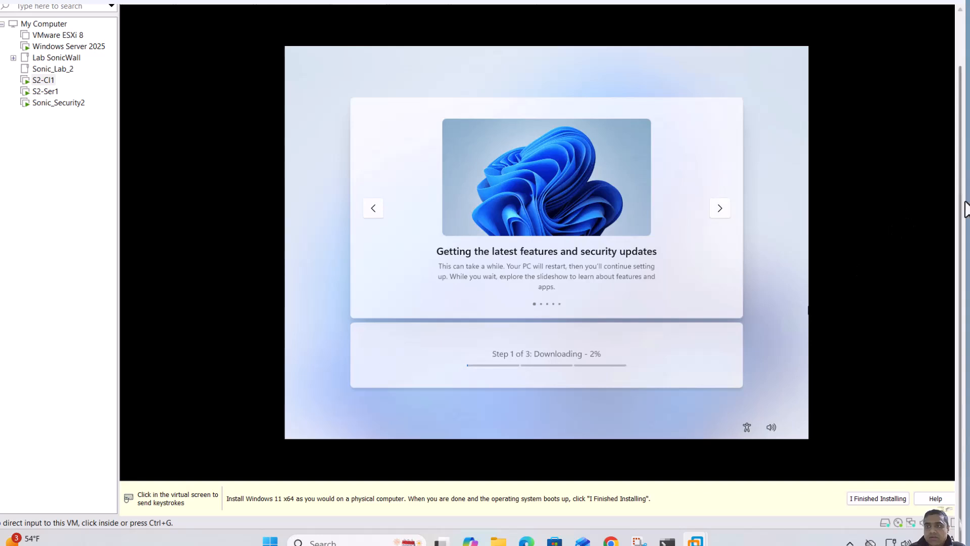
# Check the Sonic_Security2 boot console, then return to the S2-Cl1 setup
pyautogui.scroll(2, 962, 218)
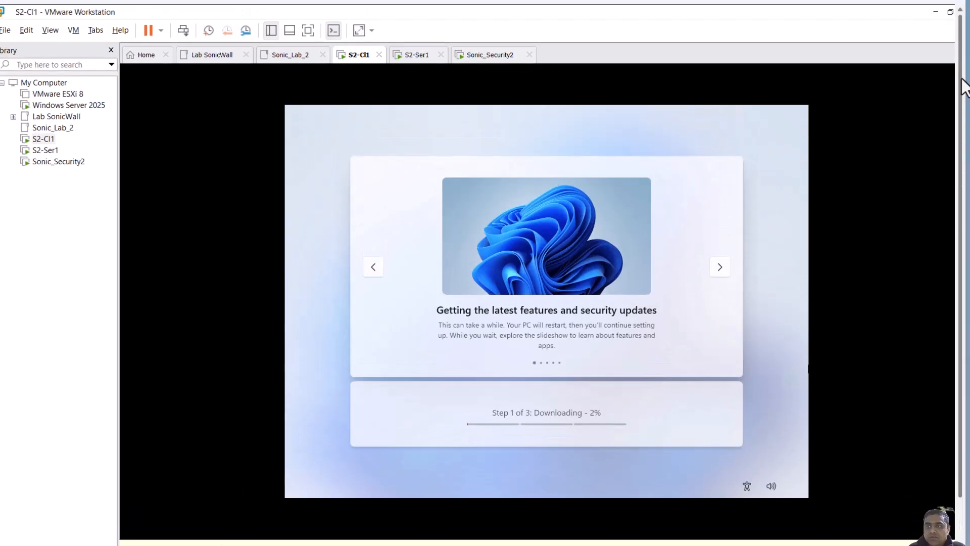
pyautogui.click(484, 53)
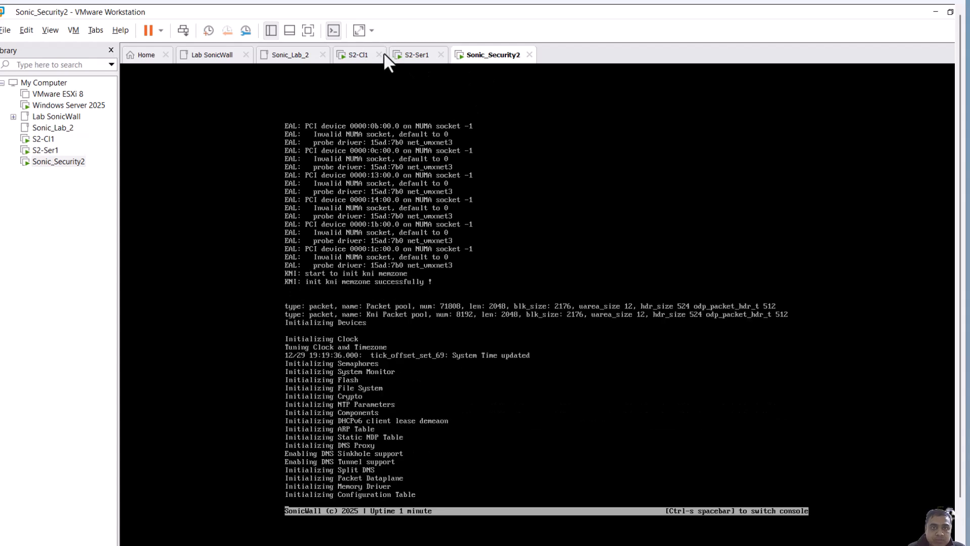
pyautogui.click(357, 56)
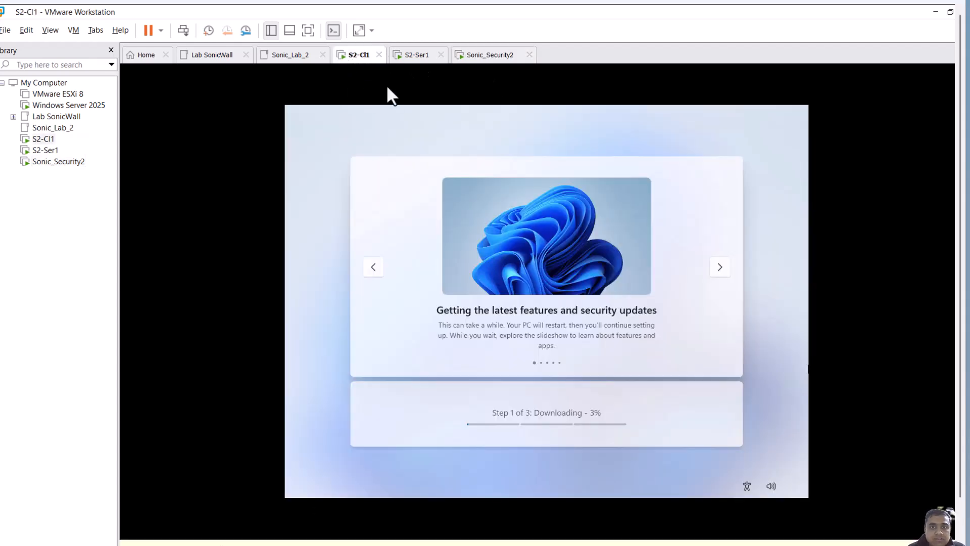
# Close Server Manager on S2-Ser1 and switch to the Sonic_Security2 console
pyautogui.click(407, 53)
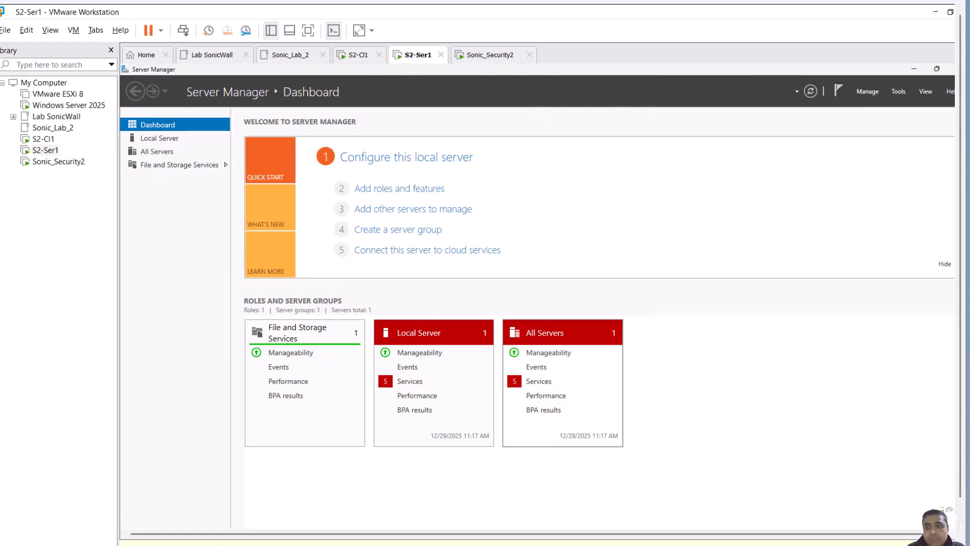
pyautogui.moveTo(676, 533); pyautogui.dragTo(807, 533)
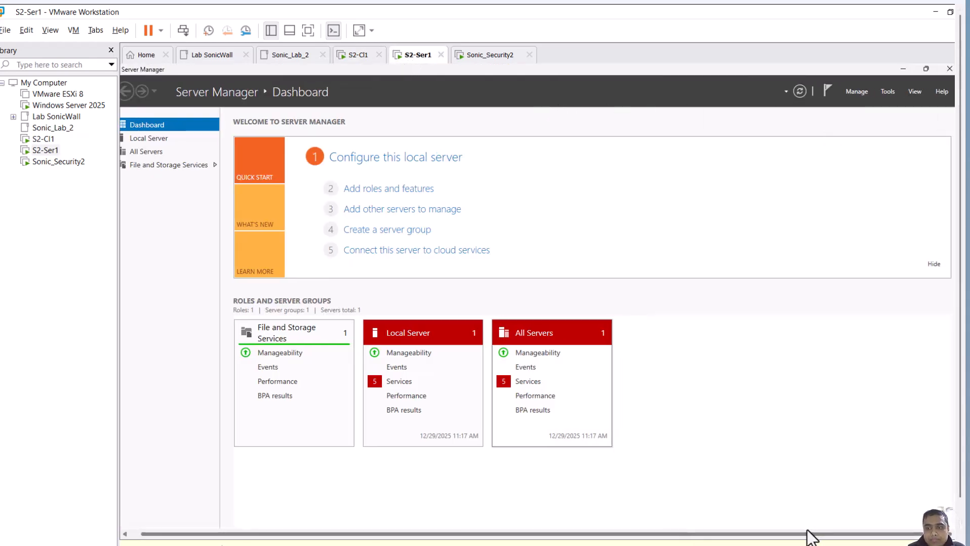
pyautogui.click(950, 68)
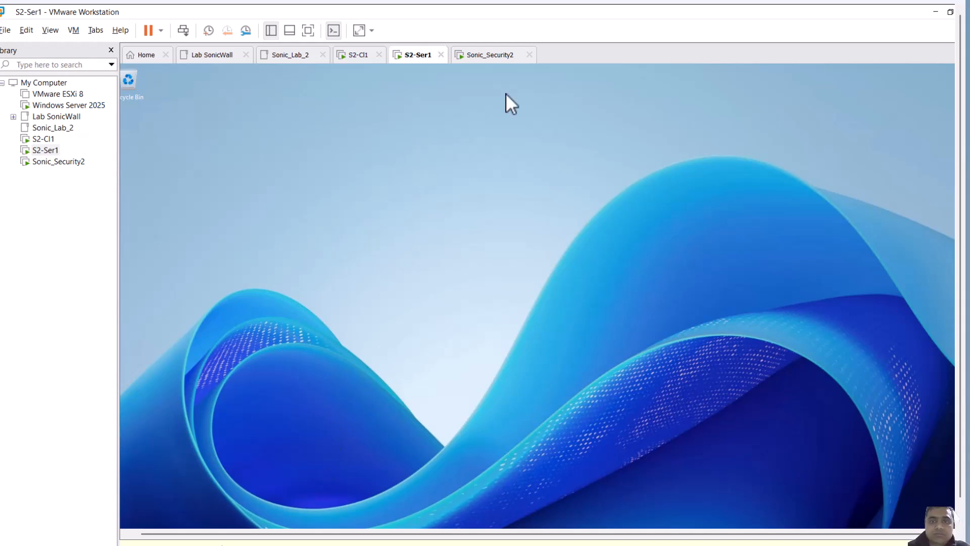
pyautogui.click(487, 55)
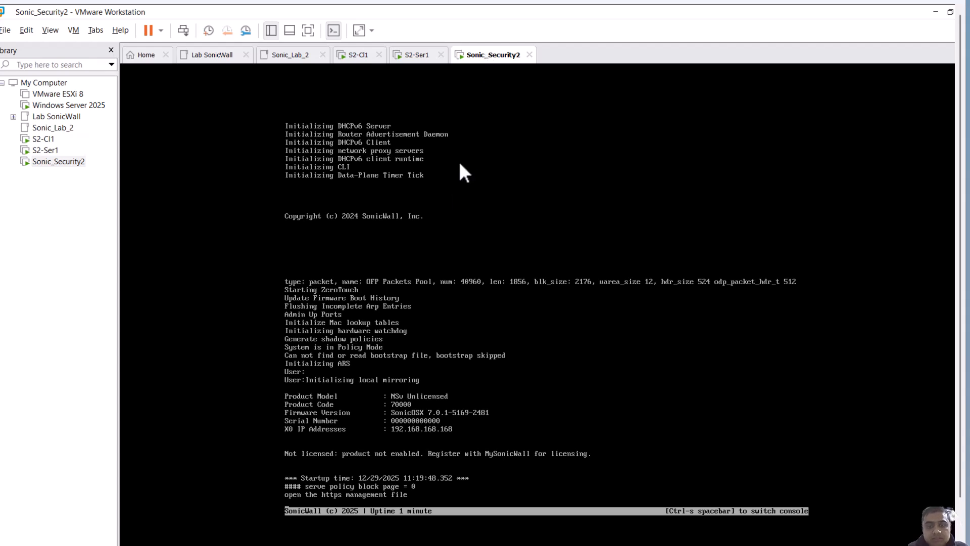
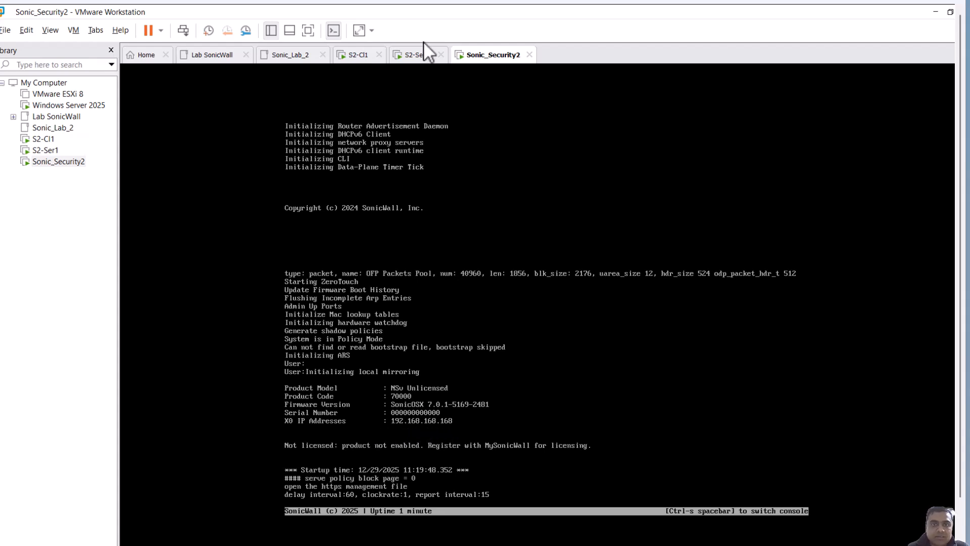
# Switch to S2-Ser1 and check its network adapter connection in the virtual machine settings
pyautogui.click(366, 54)
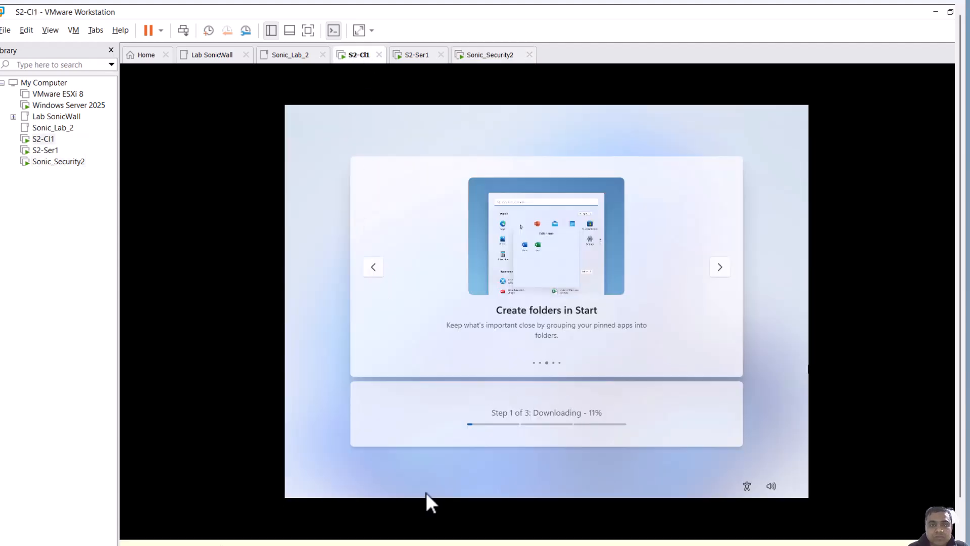
pyautogui.click(416, 53)
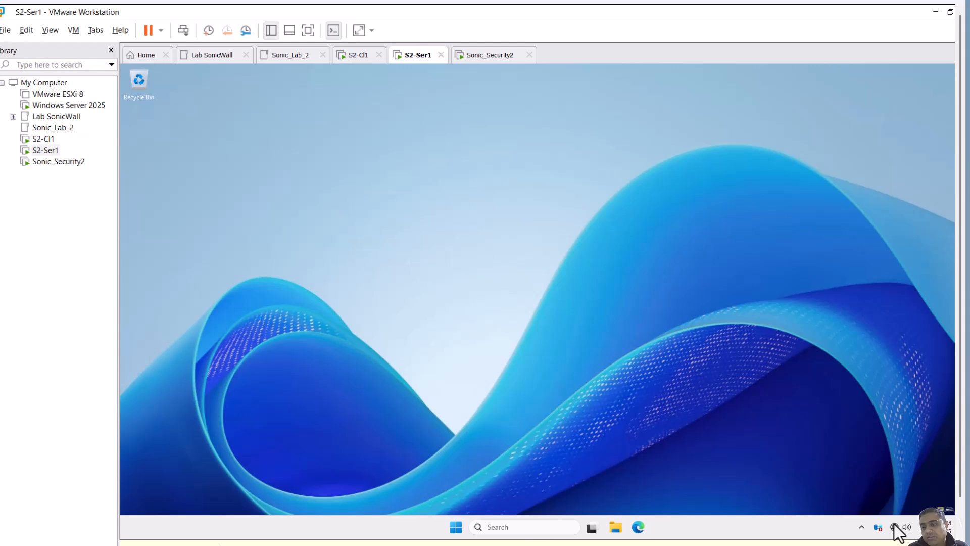
pyautogui.rightClick(48, 153)
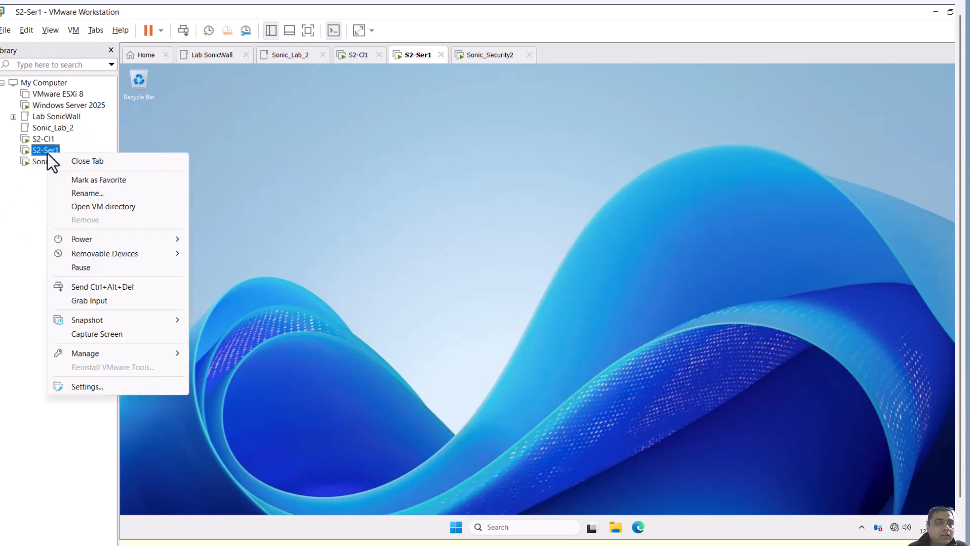
pyautogui.click(94, 391)
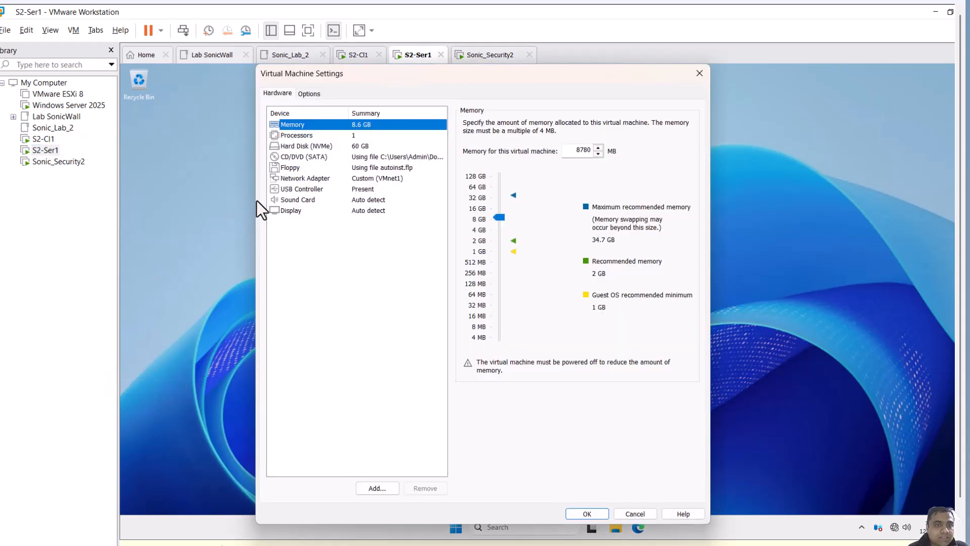
pyautogui.click(383, 179)
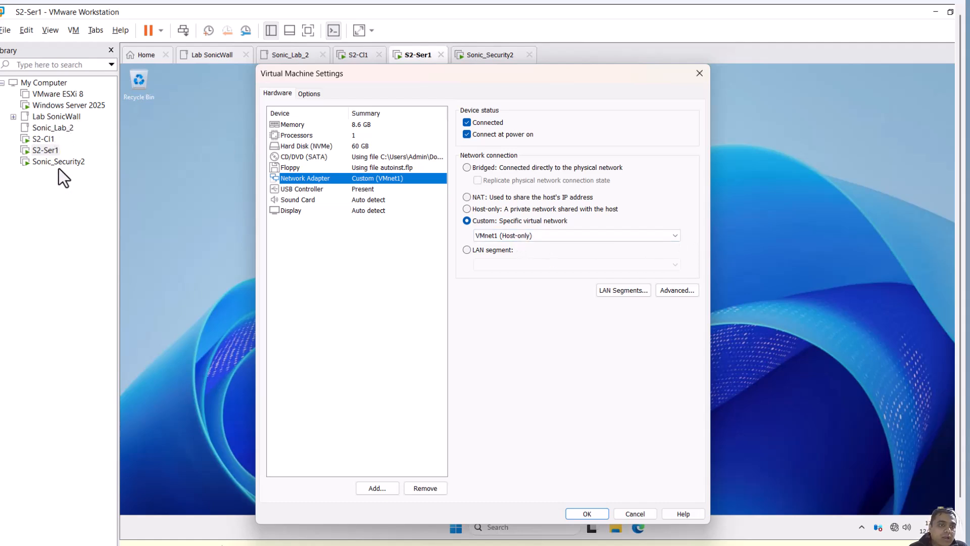
pyautogui.click(698, 74)
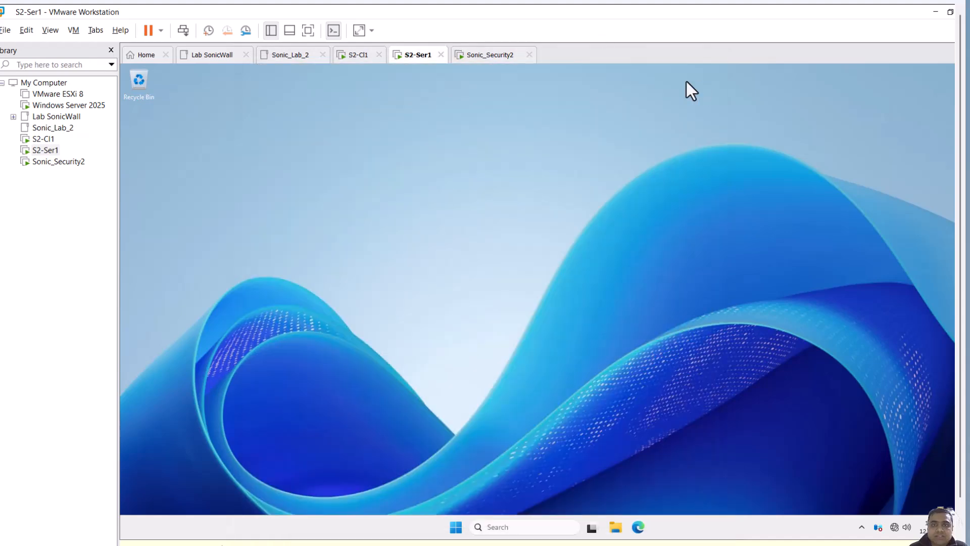
# Check the Sonic_Security2 firewall's first network adapter connection in its virtual machine settings
pyautogui.rightClick(57, 165)
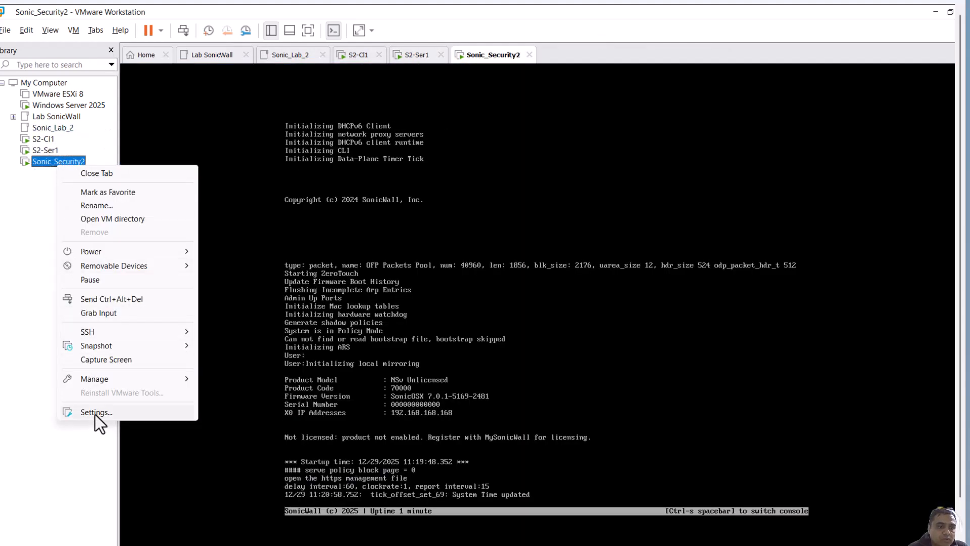
pyautogui.click(96, 412)
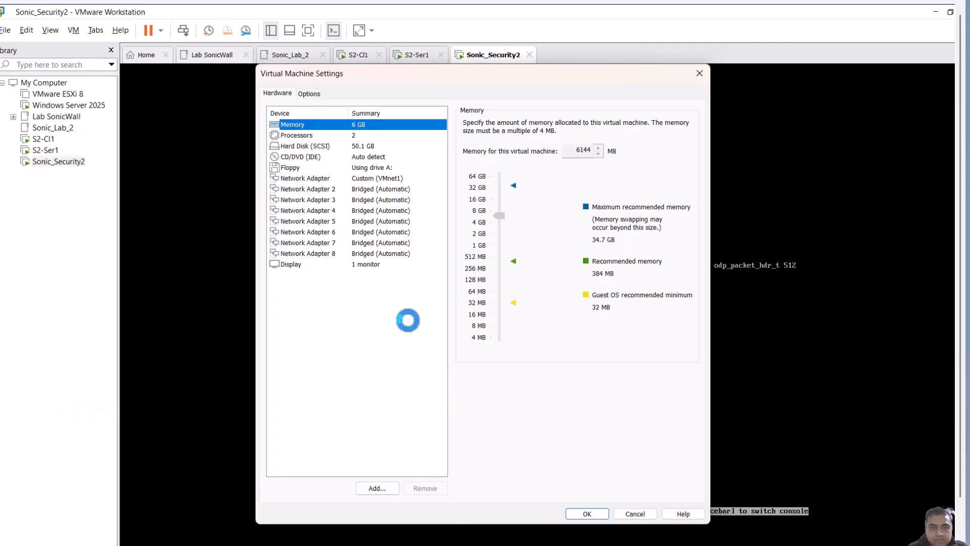
pyautogui.click(333, 178)
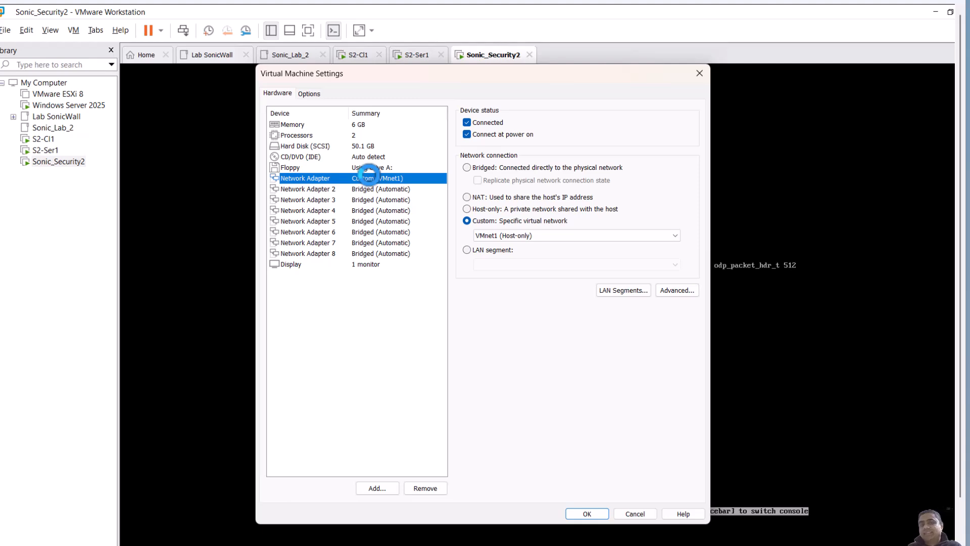
pyautogui.click(699, 74)
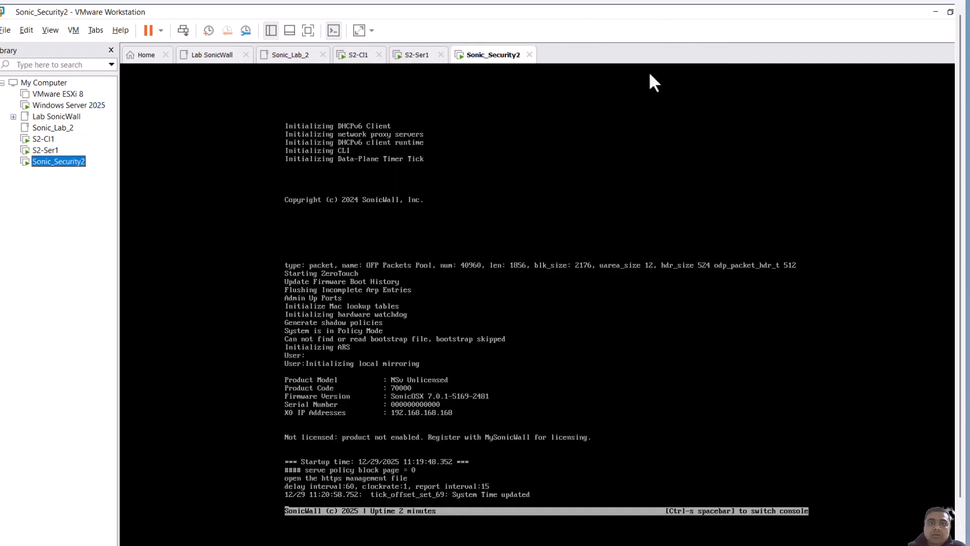
# Open Command Prompt on S2-Ser1 and ping the firewall at 192.168.168.168
pyautogui.click(409, 56)
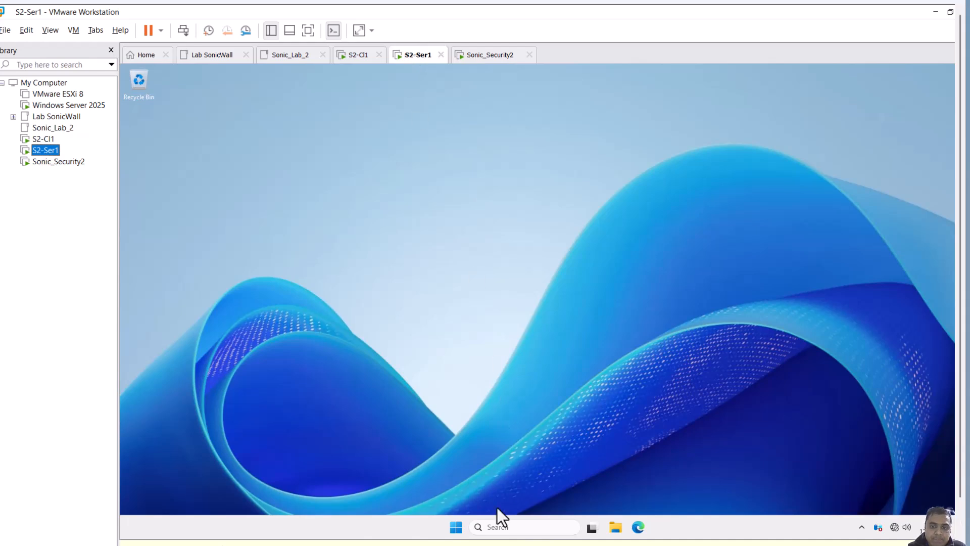
pyautogui.click(523, 527)
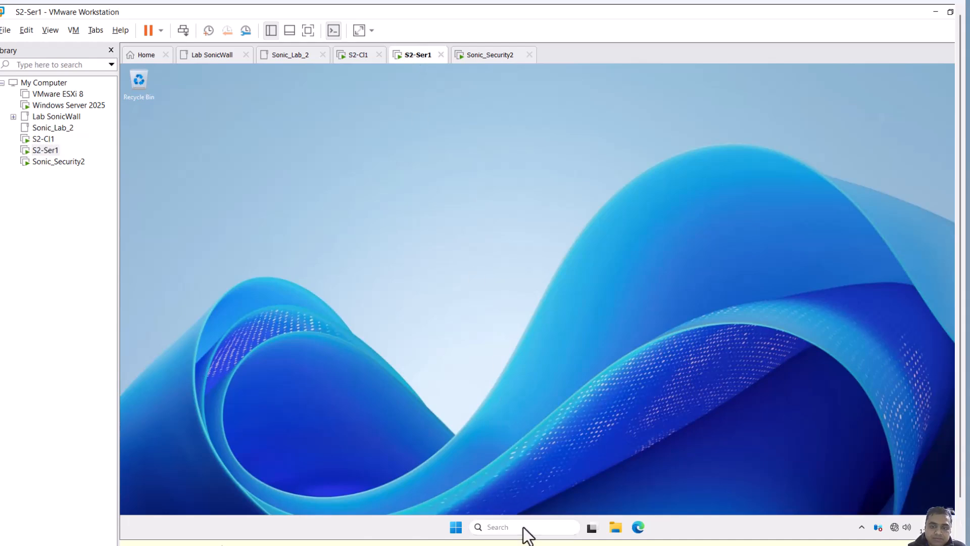
pyautogui.write('cmd')
pyautogui.press('Return')
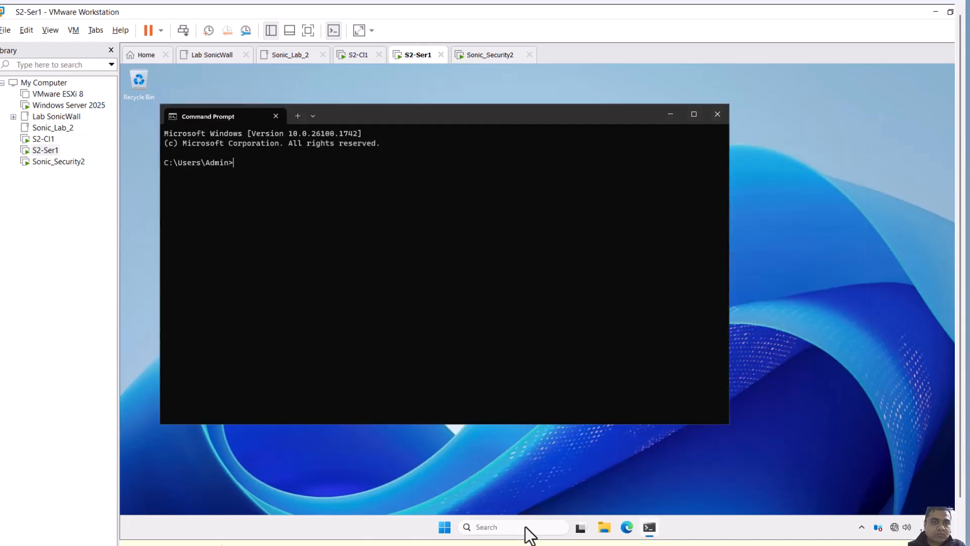
pyautogui.write('ping ')
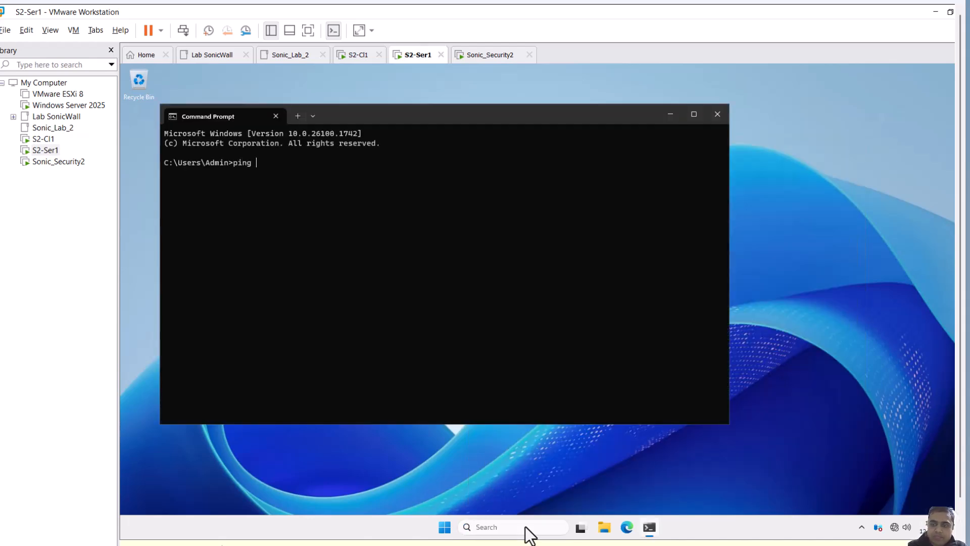
pyautogui.write('192.168.168.168')
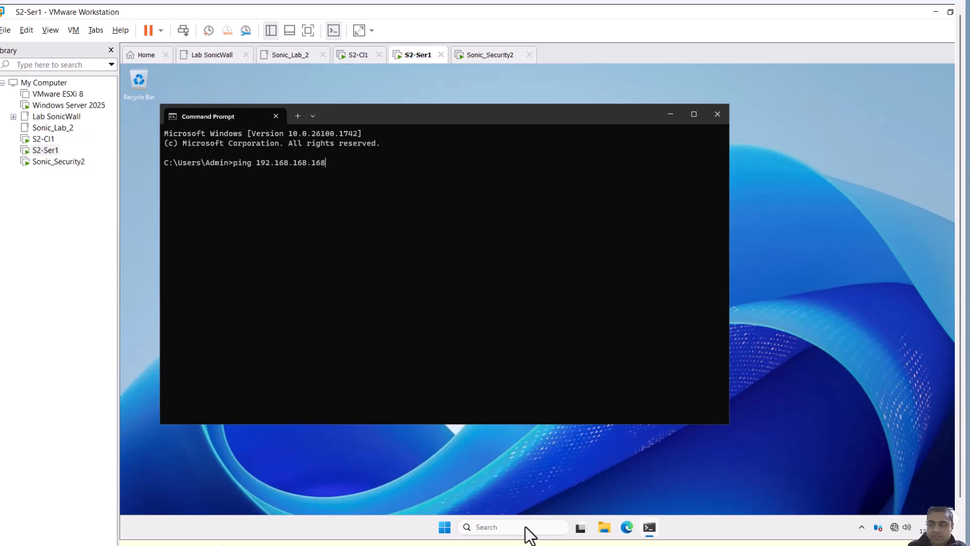
pyautogui.press('Return')
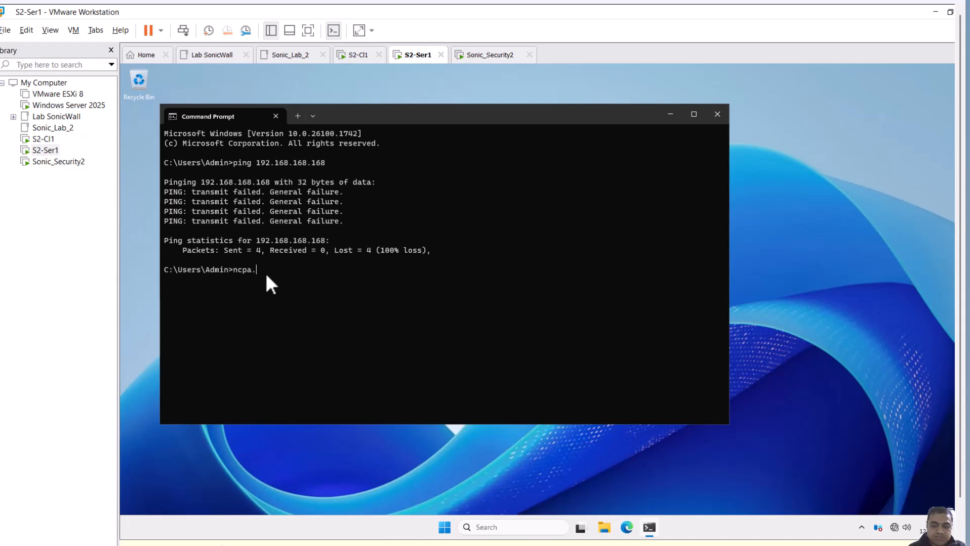
# Give the Ethernet0 adapter the static IPv4 address 192.168.168.169 with subnet mask 255.255.255.0
pyautogui.write('cpl')
pyautogui.press('Return')
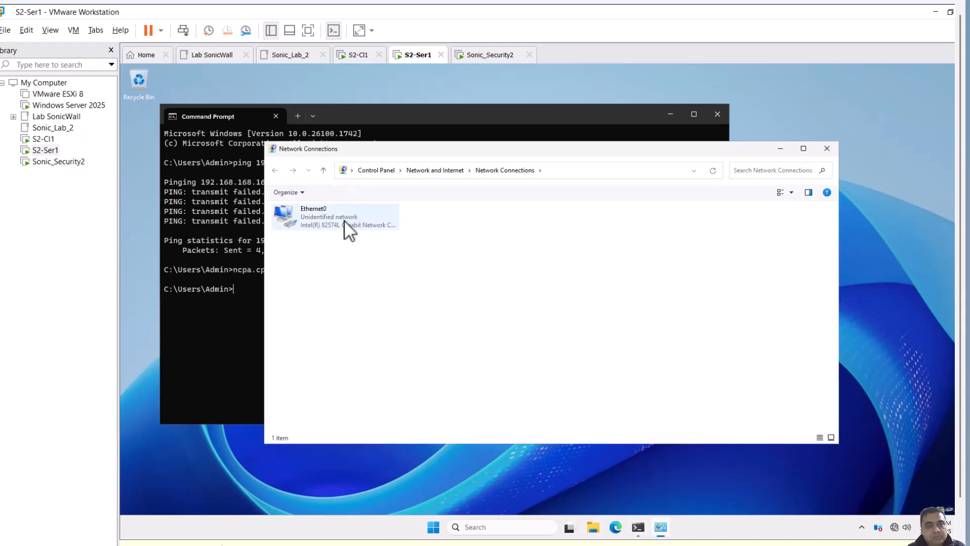
pyautogui.doubleClick(352, 225)
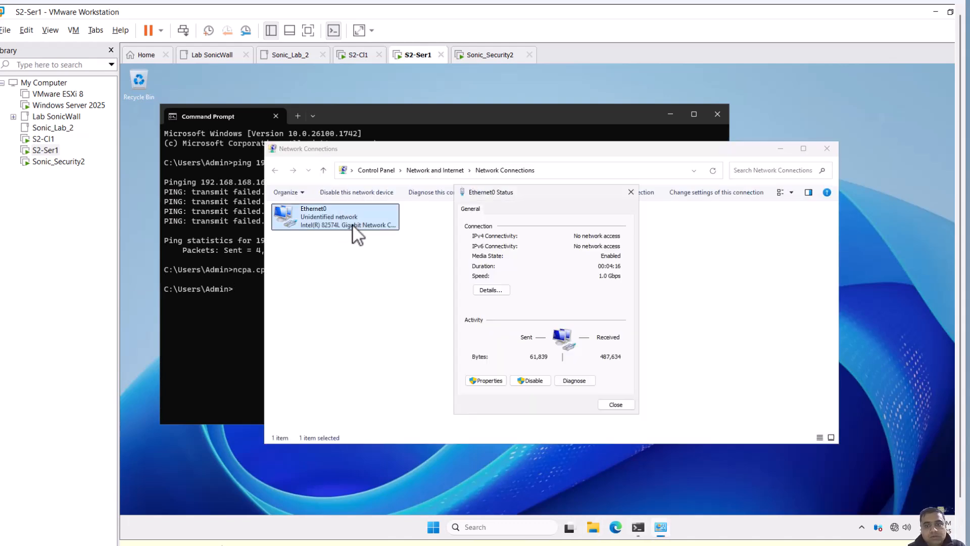
pyautogui.click(493, 380)
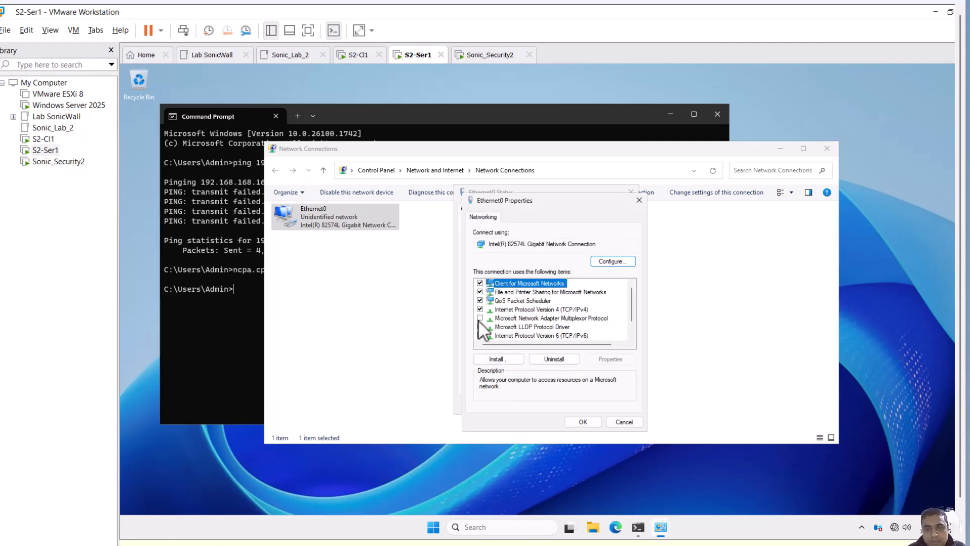
pyautogui.click(480, 336)
pyautogui.click(548, 310)
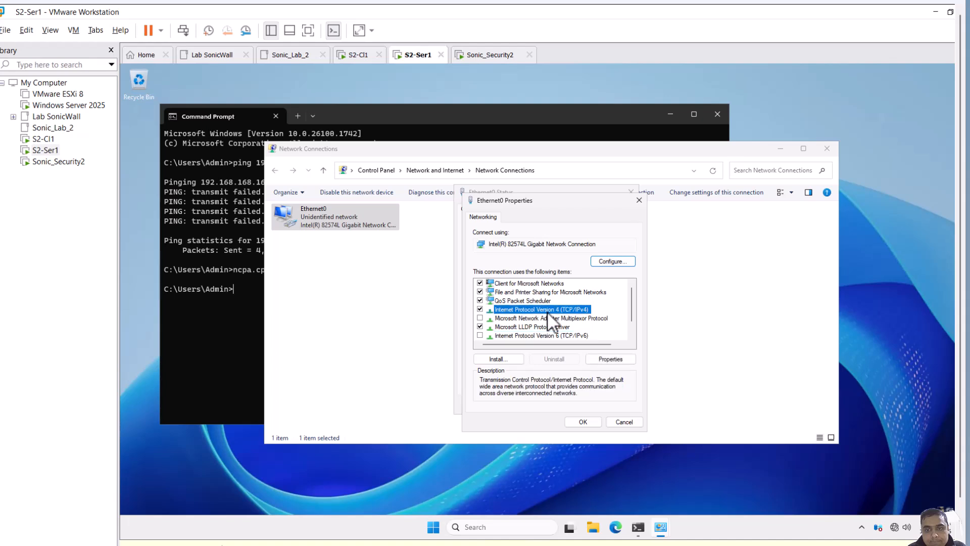
pyautogui.doubleClick(547, 311)
pyautogui.click(540, 313)
pyautogui.click(599, 327)
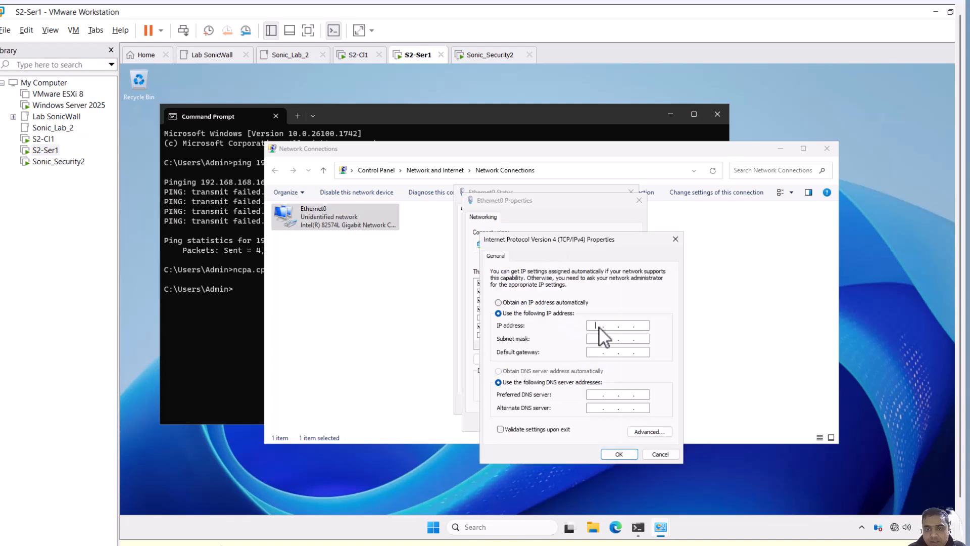
pyautogui.write('192.216.8')
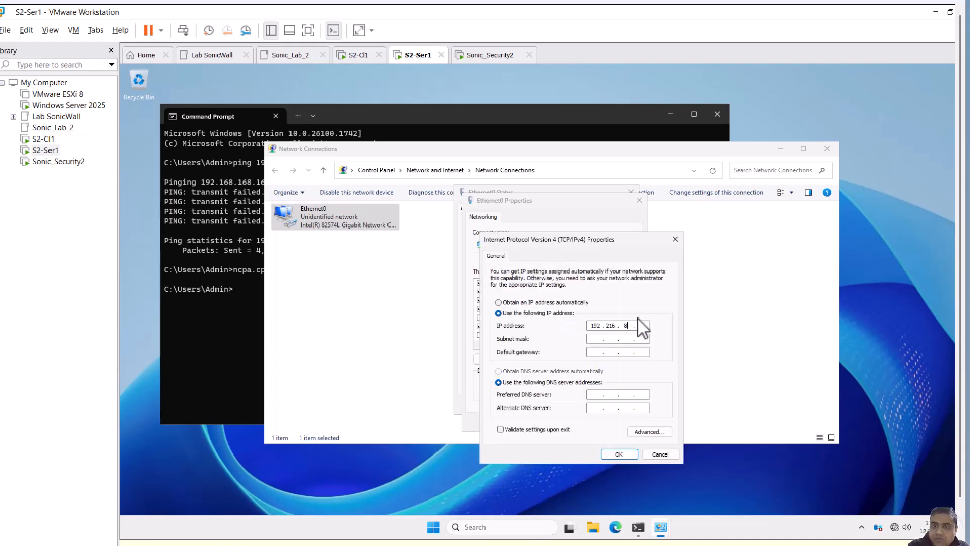
pyautogui.press('BackSpace')
pyautogui.press('BackSpace')
pyautogui.press('BackSpace')
pyautogui.press('BackSpace')
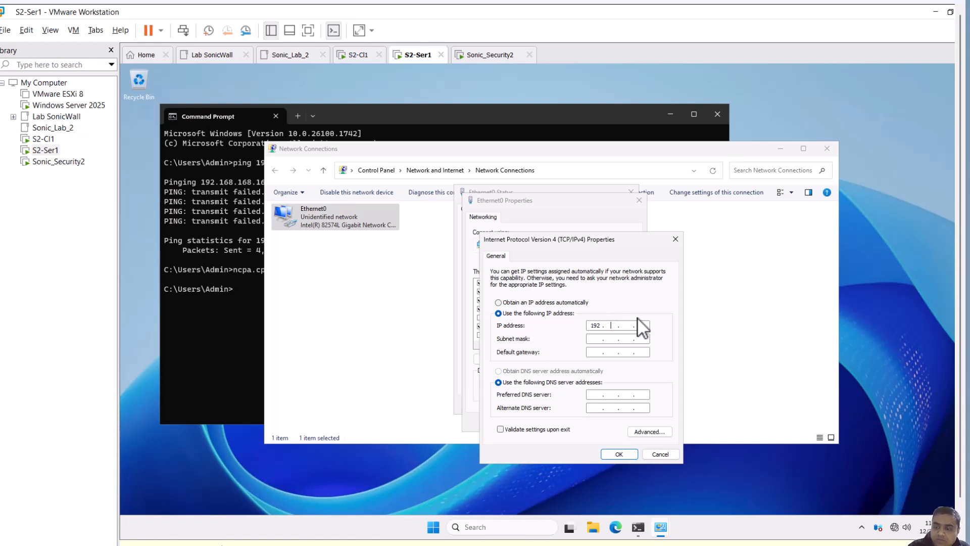
pyautogui.write('168.168')
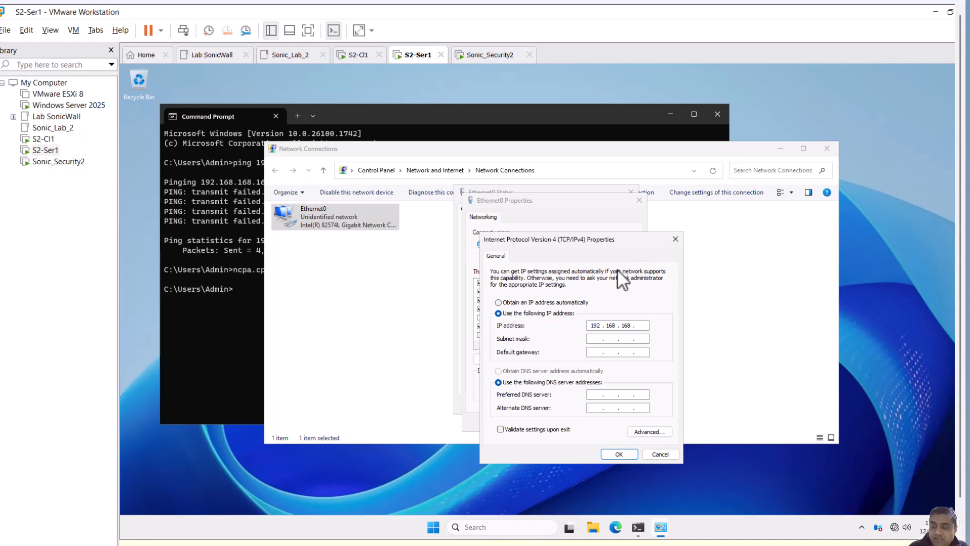
pyautogui.write('19')
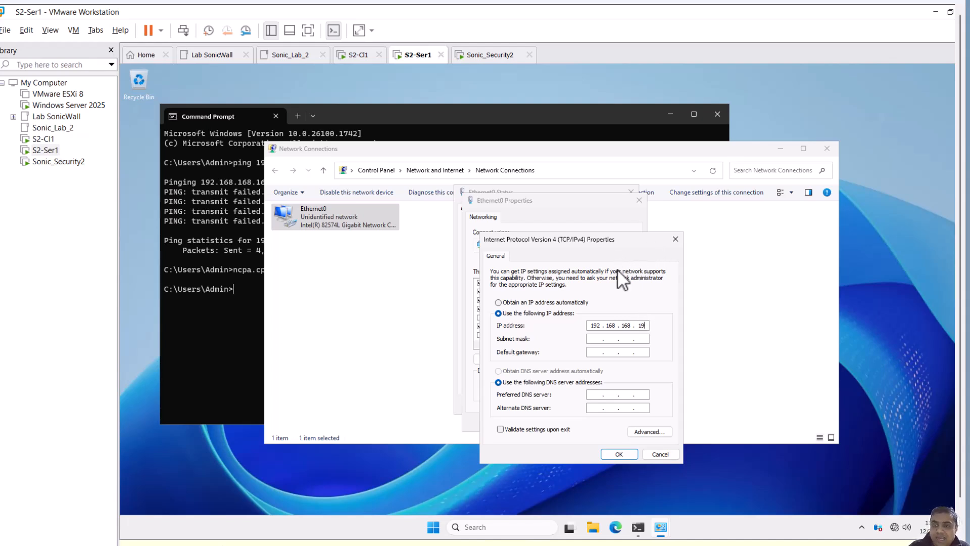
pyautogui.press('BackSpace')
pyautogui.write('69')
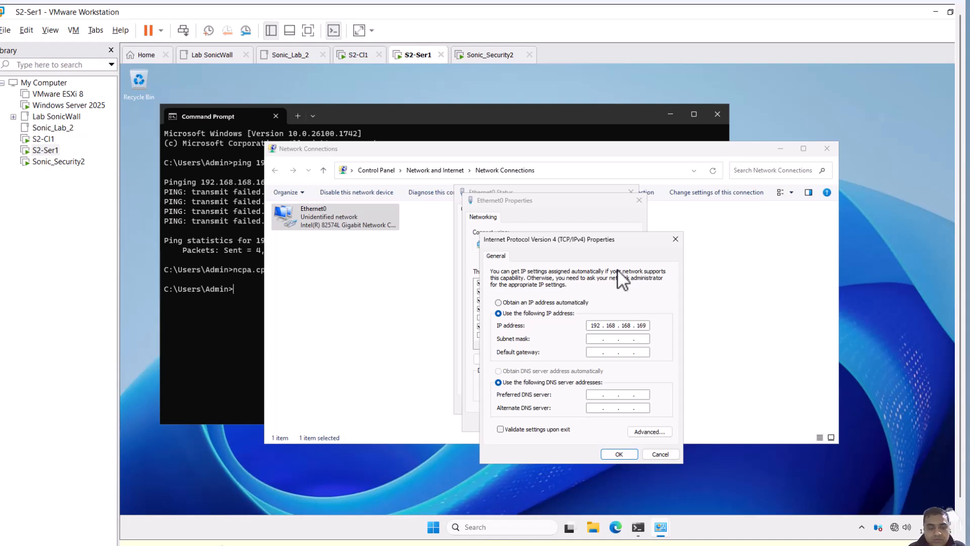
pyautogui.press('Tab')
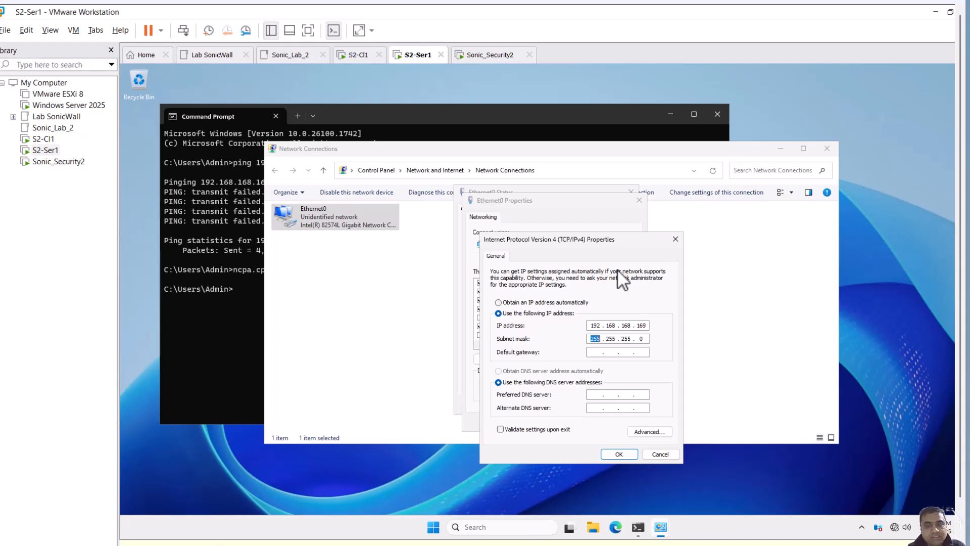
pyautogui.click(626, 449)
pyautogui.click(584, 420)
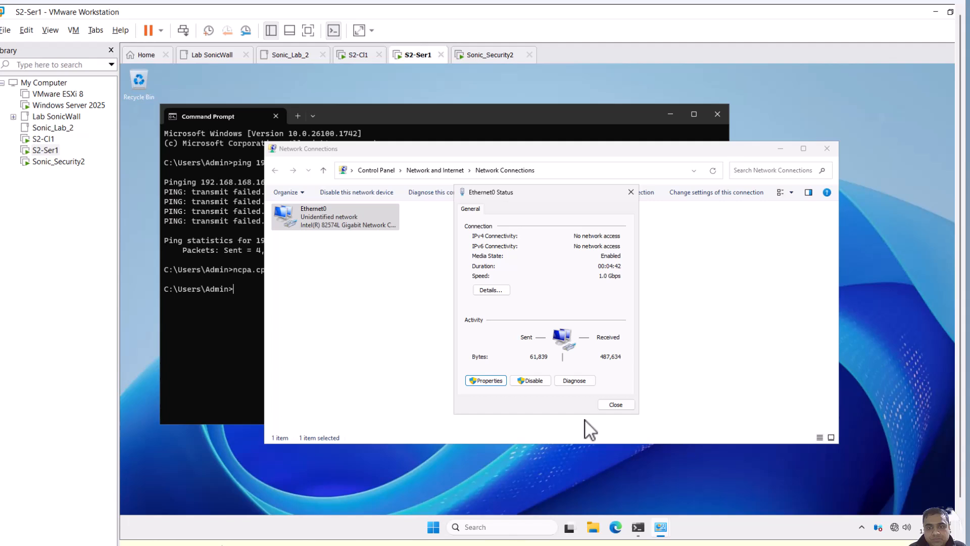
pyautogui.click(606, 404)
# Ping 192.168.168.168 again from Command Prompt
pyautogui.click(219, 352)
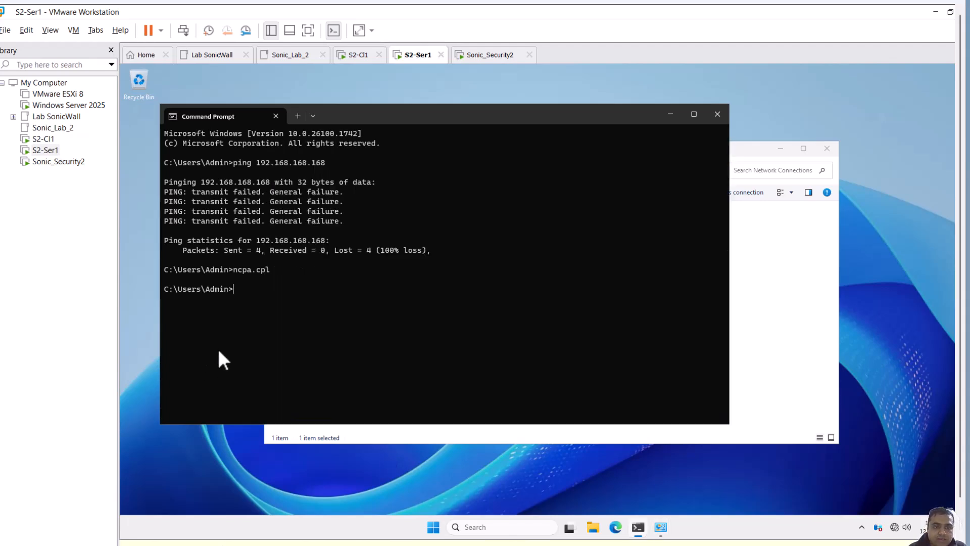
pyautogui.write('ping 192.168.168.168')
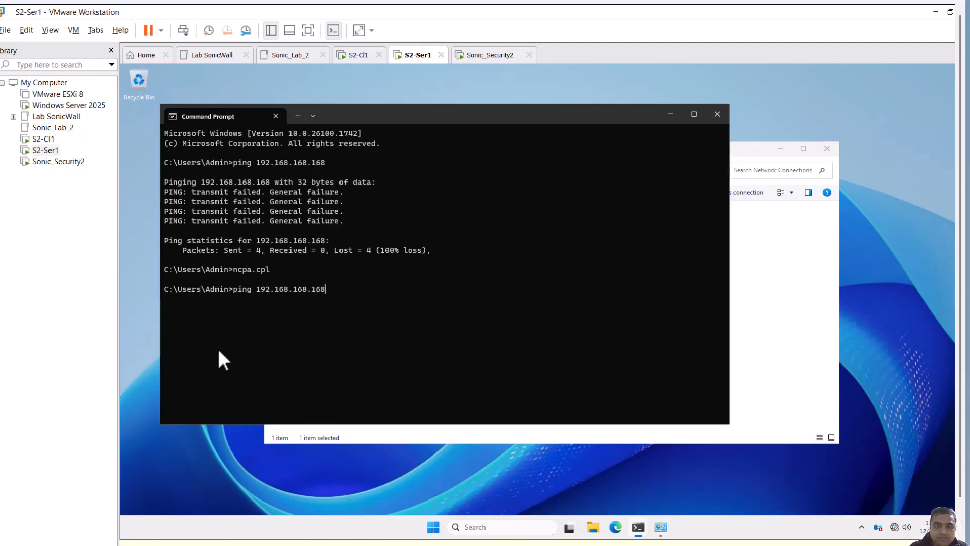
pyautogui.press('Return')
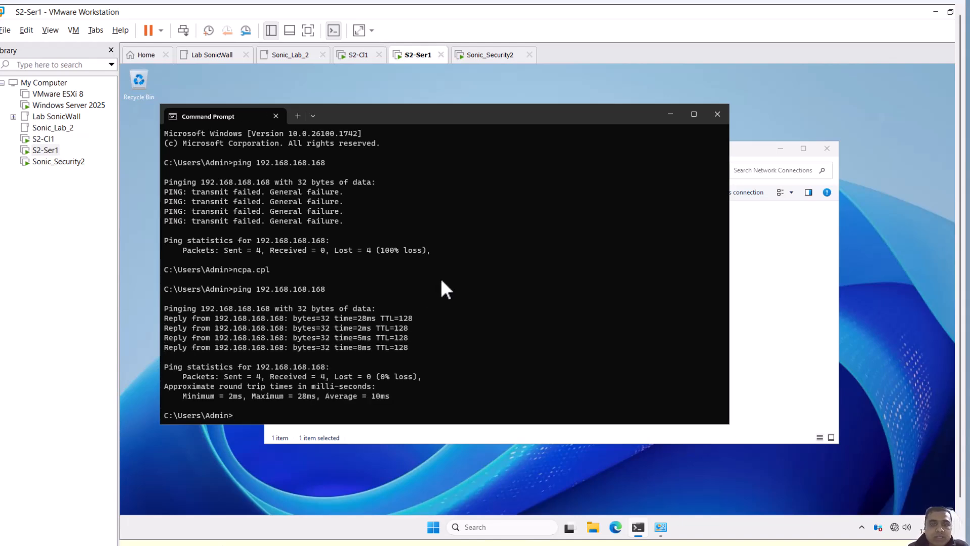
# Open Microsoft Edge, confirm the first-run setup to start browsing, and select the address bar
pyautogui.click(617, 528)
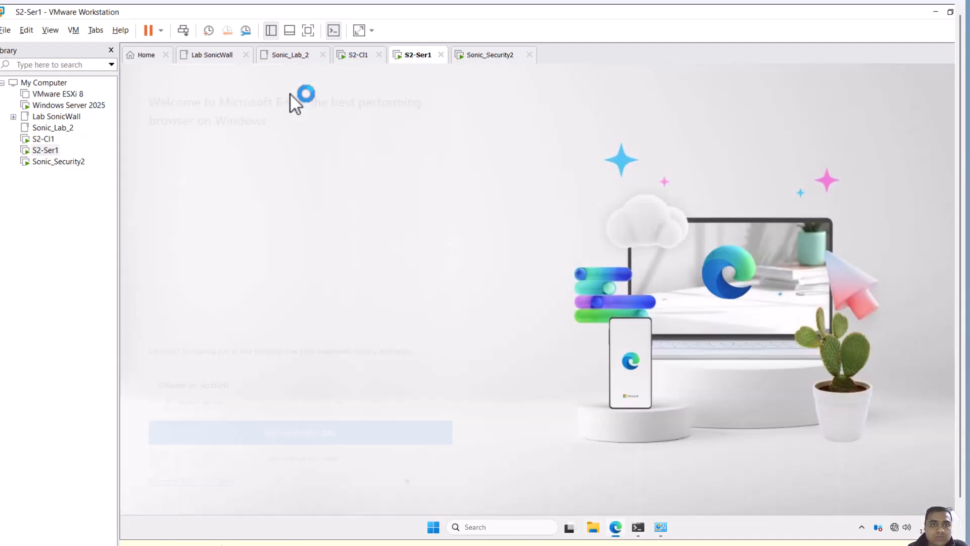
pyautogui.click(313, 459)
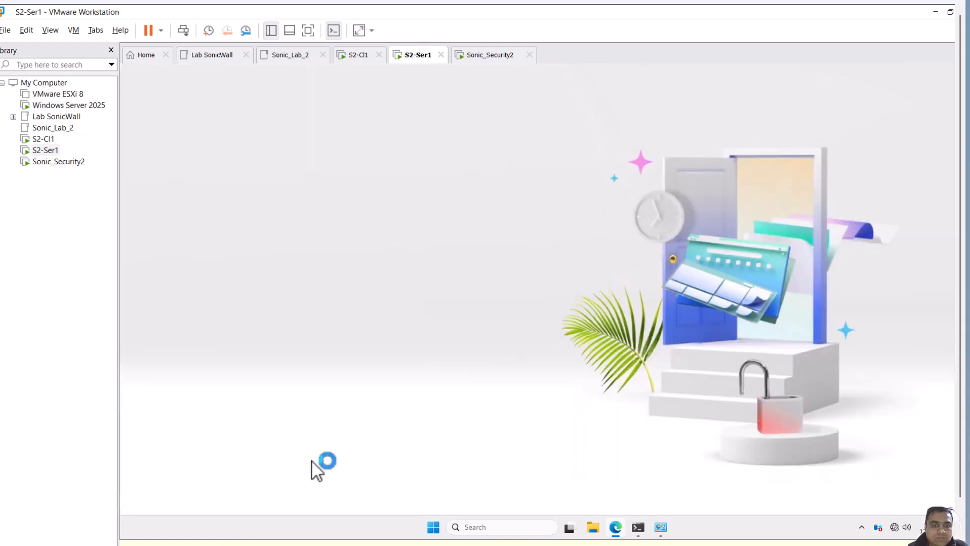
pyautogui.click(230, 460)
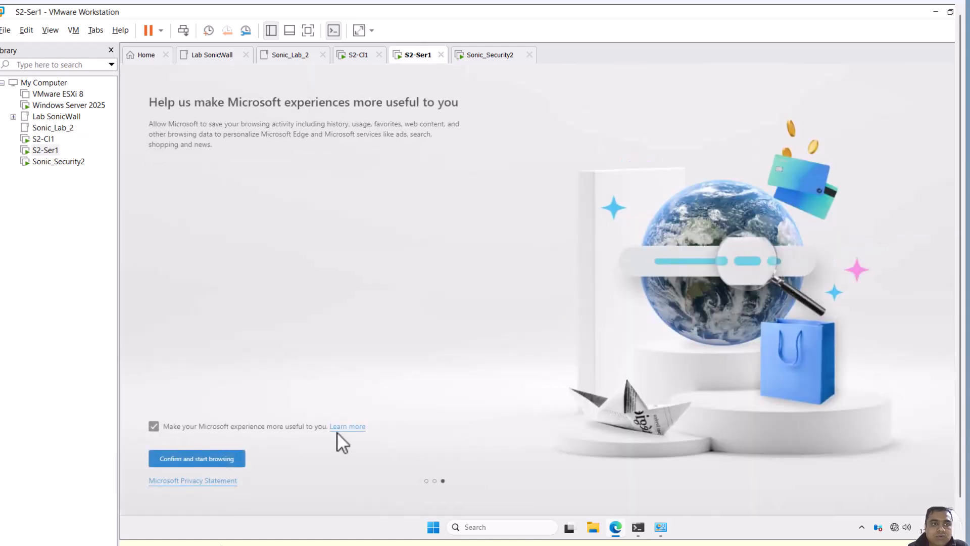
pyautogui.click(241, 457)
pyautogui.click(281, 94)
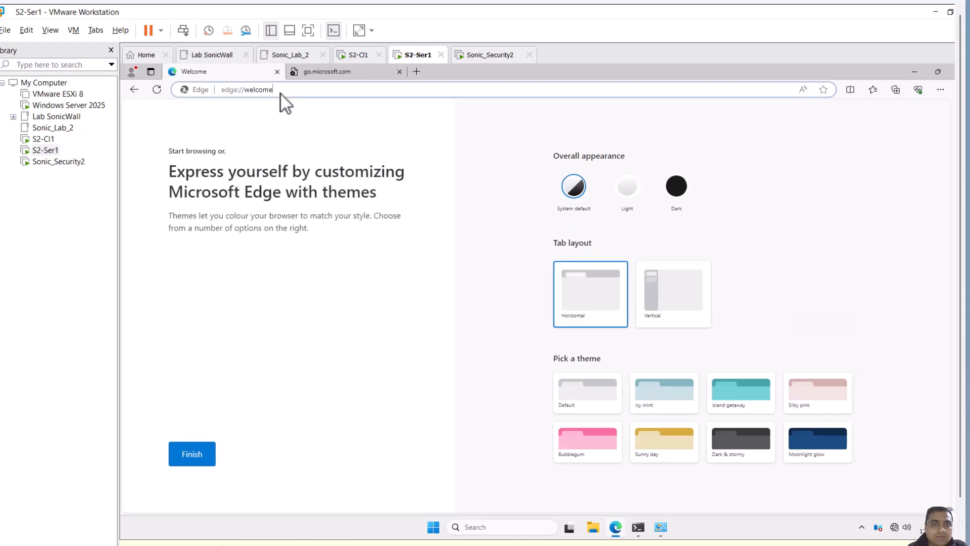
# Browse to 192.168.168.168 and proceed past the certificate warning to the unsafe site
pyautogui.write('192')
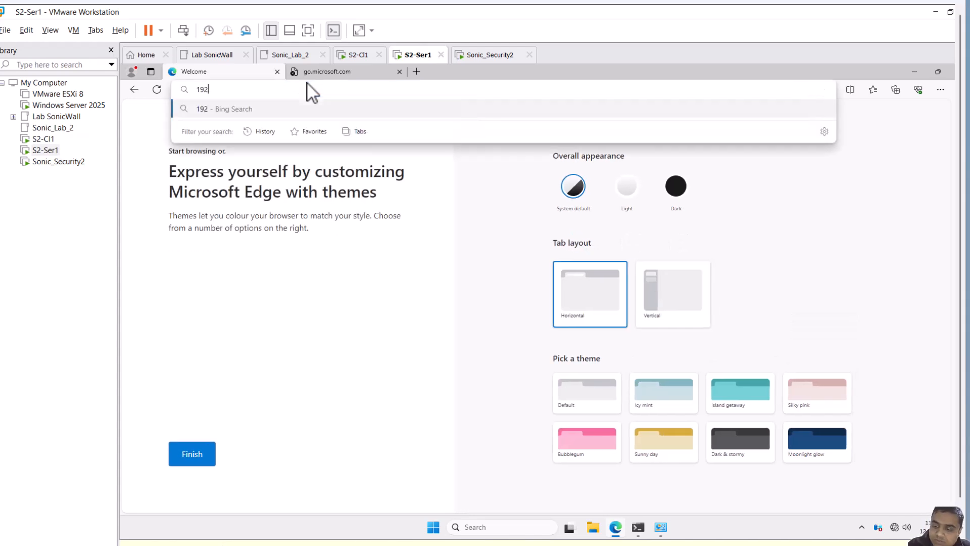
pyautogui.write('.168.168')
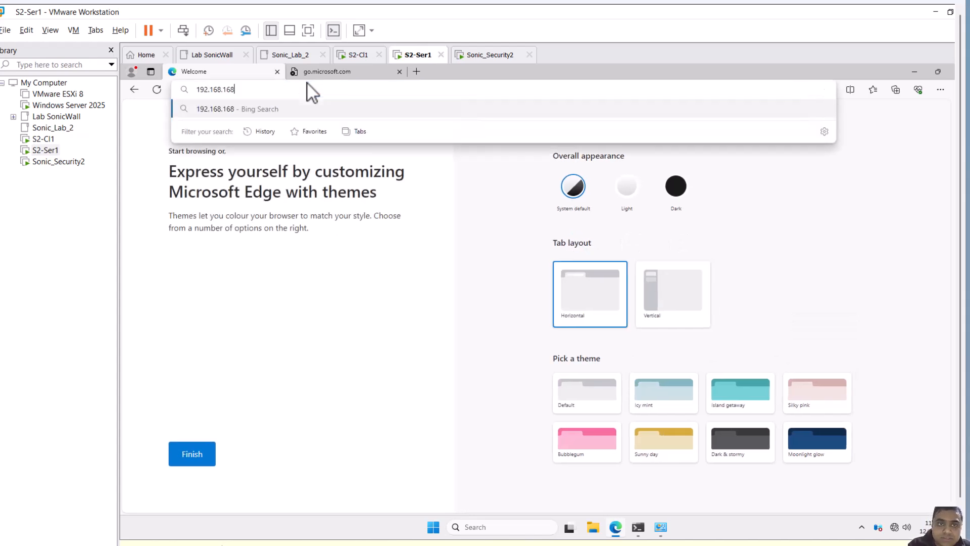
pyautogui.write('.168')
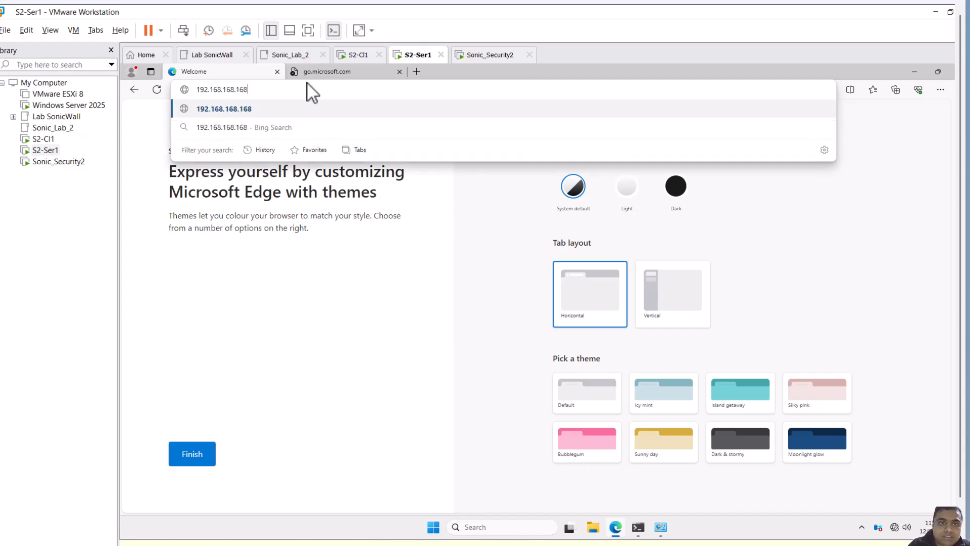
pyautogui.press('Return')
pyautogui.click(419, 320)
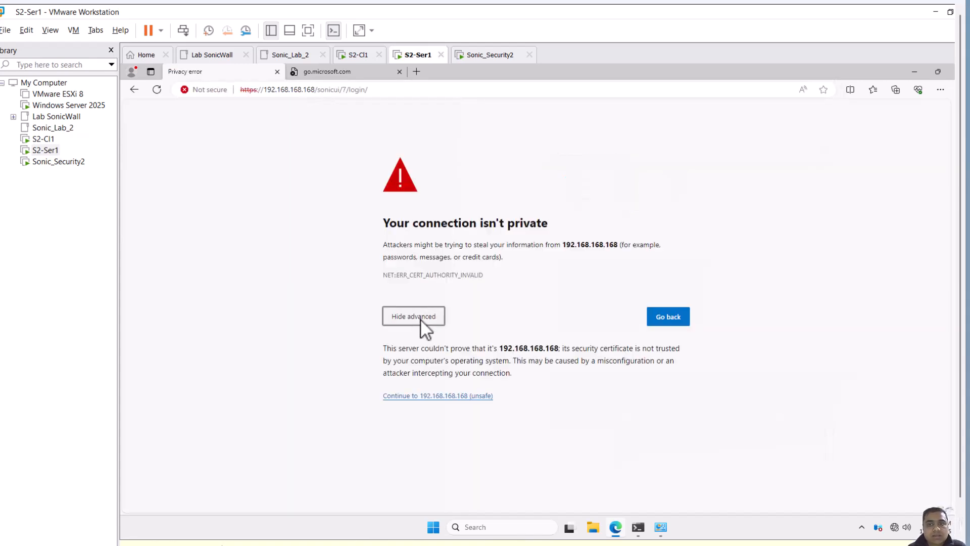
pyautogui.click(447, 396)
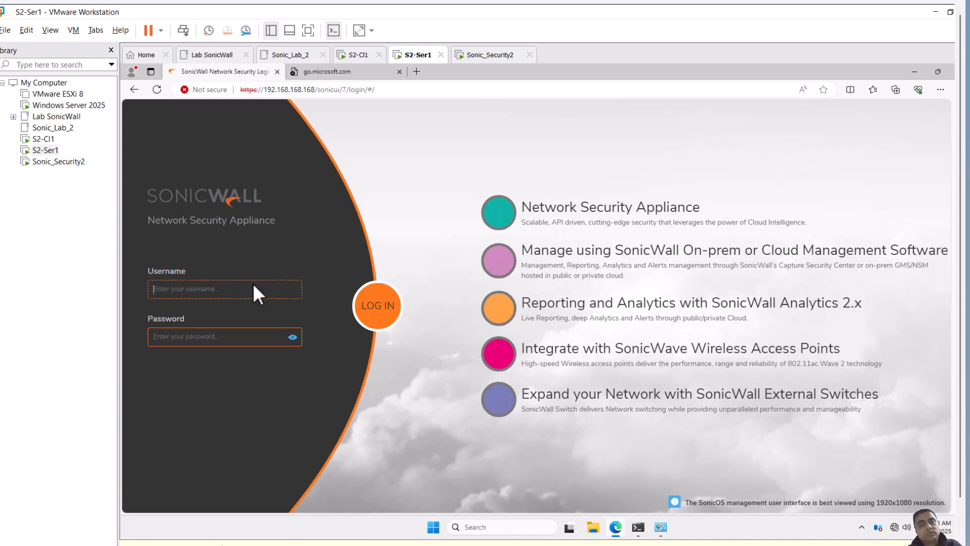
# Log in to the firewall management page as admin with the default password
pyautogui.write('admin')
pyautogui.press('Tab')
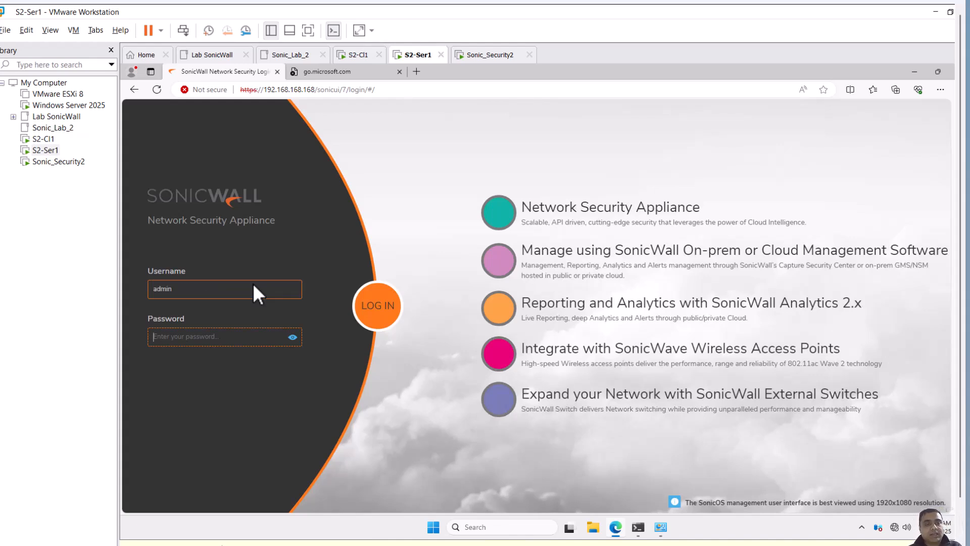
pyautogui.write('password')
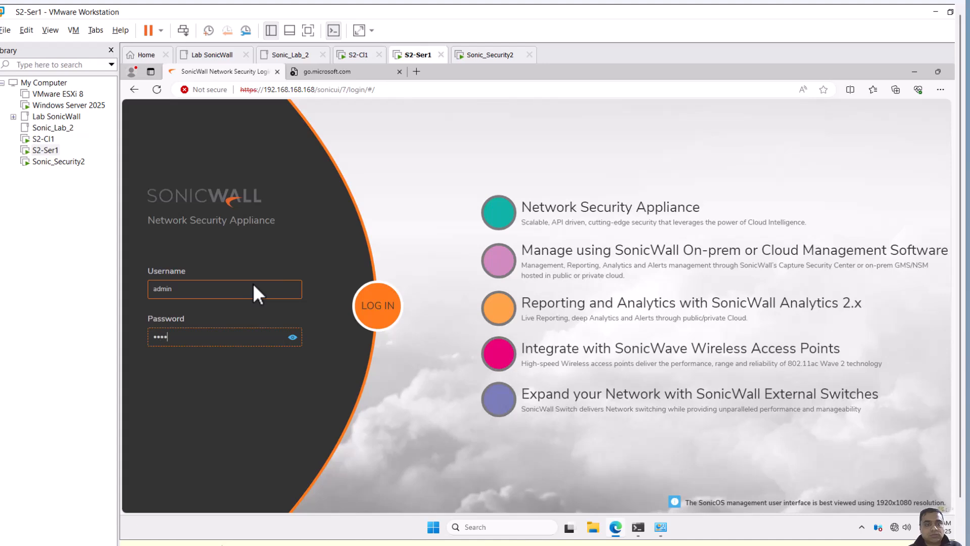
pyautogui.press('Return')
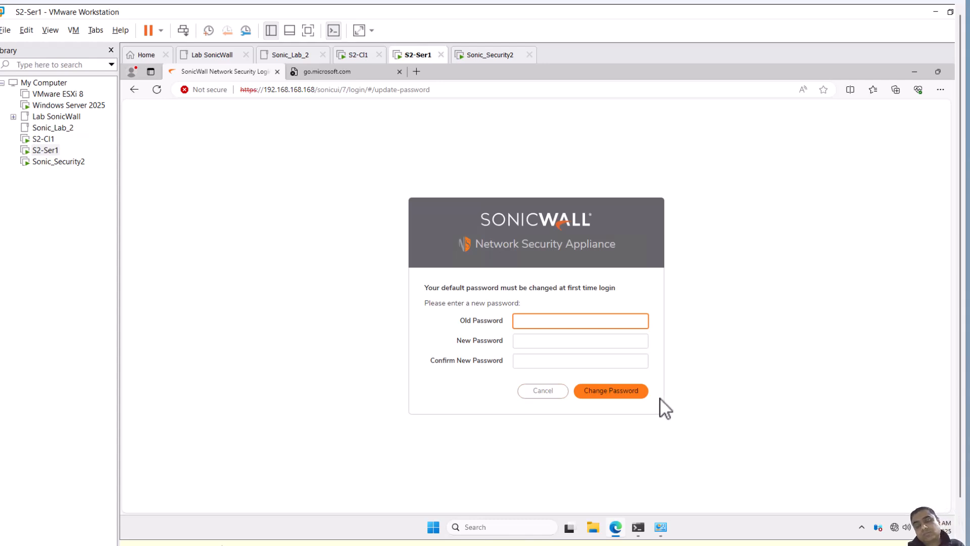
# Change the default admin password by entering the old password and a new password twice
pyautogui.write('••••••••')
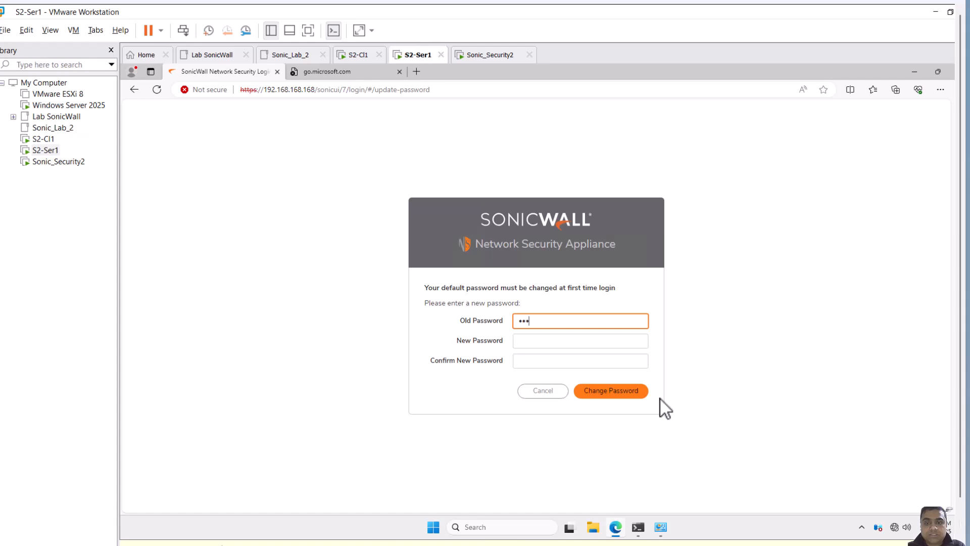
pyautogui.press('BackSpace')
pyautogui.press('BackSpace')
pyautogui.press('BackSpace')
pyautogui.press('BackSpace')
pyautogui.press('BackSpace')
pyautogui.press('BackSpace')
pyautogui.press('BackSpace')
pyautogui.press('BackSpace')
pyautogui.write('••••••••')
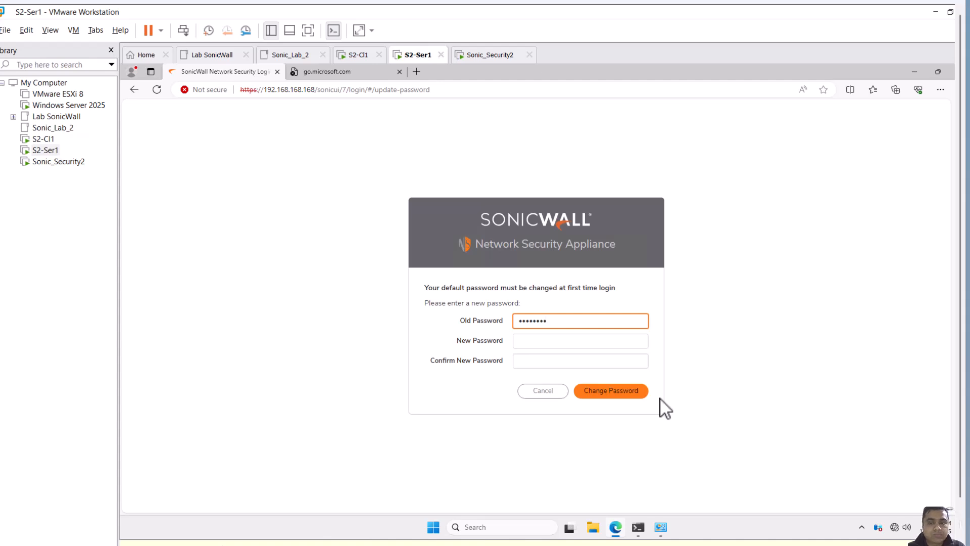
pyautogui.press('Tab')
pyautogui.write('••••••••')
pyautogui.press('Tab')
pyautogui.write('••••••••')
pyautogui.click(629, 389)
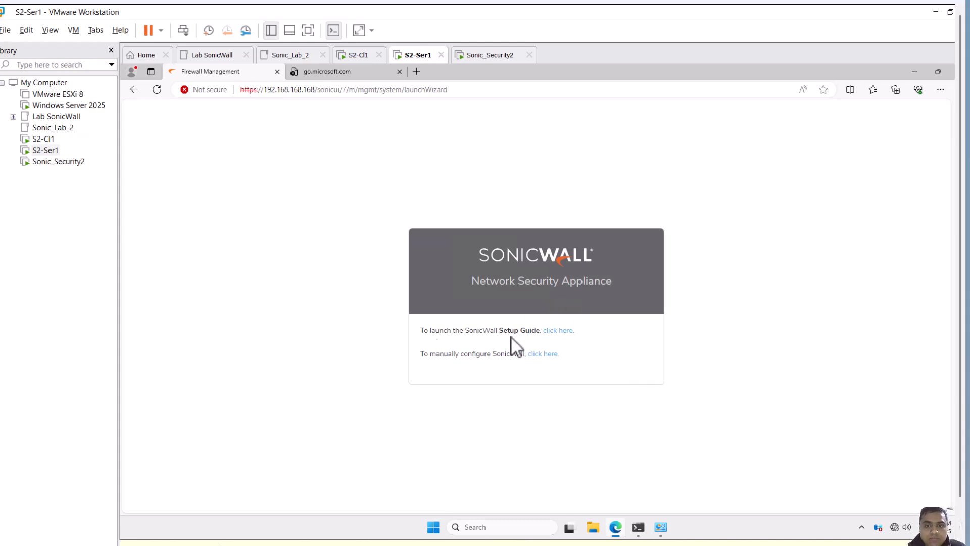
# Choose to configure the firewall manually and open the system dashboard
pyautogui.click(539, 354)
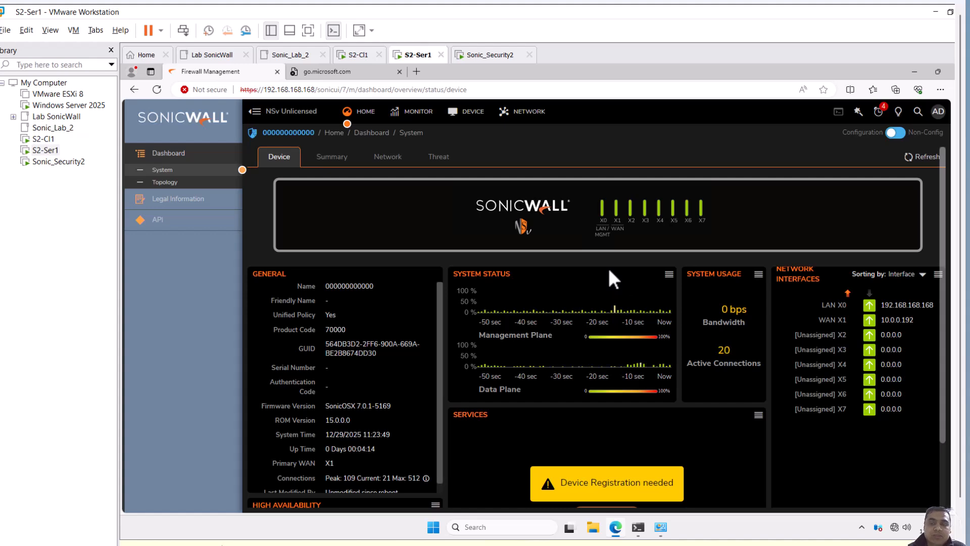
pyautogui.moveTo(118, 90); pyautogui.dragTo(68, 91)
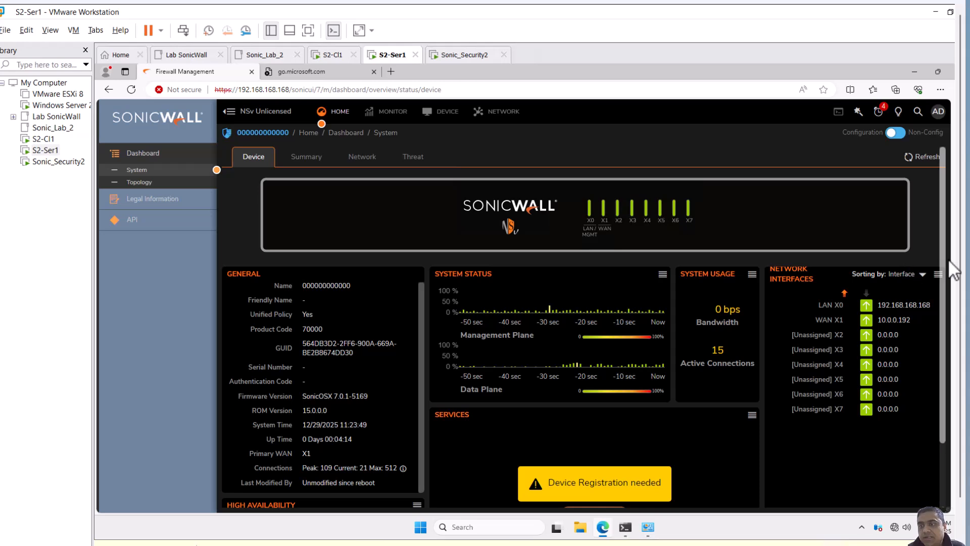
pyautogui.moveTo(941, 250); pyautogui.dragTo(945, 338)
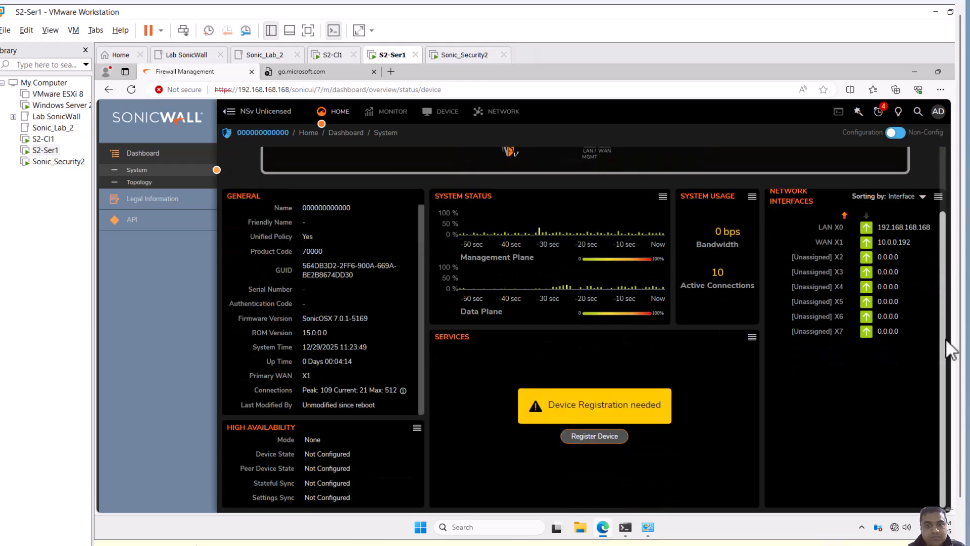
pyautogui.moveTo(946, 339); pyautogui.dragTo(945, 316)
# Look through the MySonicWall portal's promotions and products pages in the host browser
pyautogui.moveTo(417, 545)
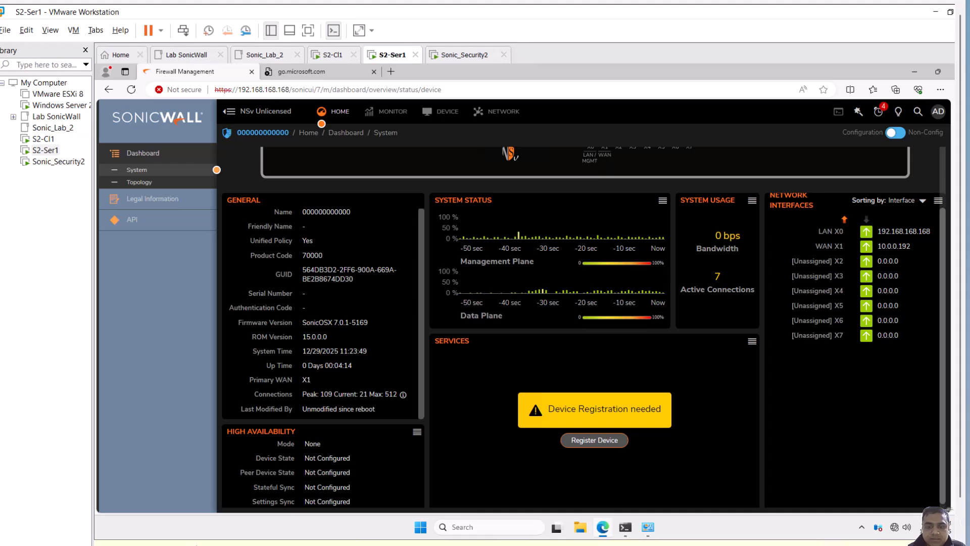
pyautogui.moveTo(543, 545)
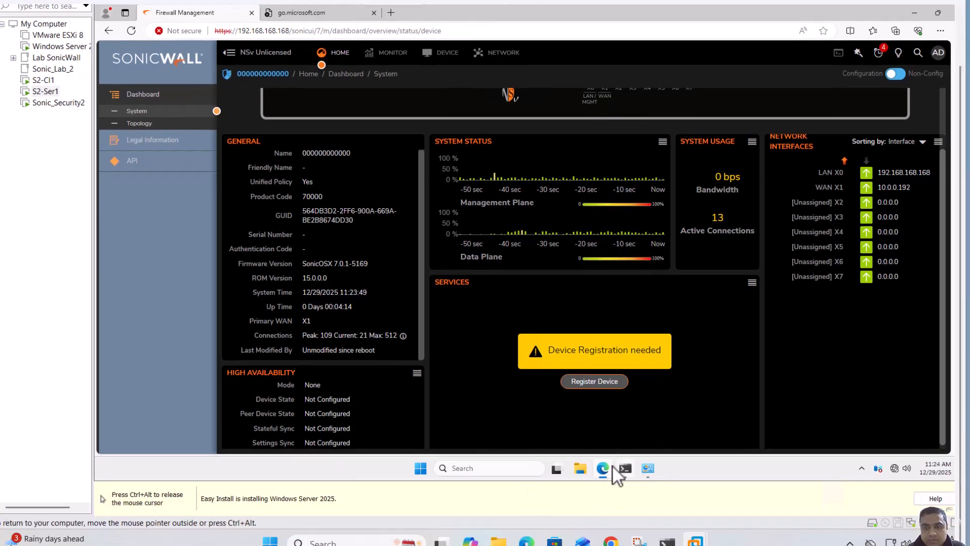
pyautogui.moveTo(610, 542)
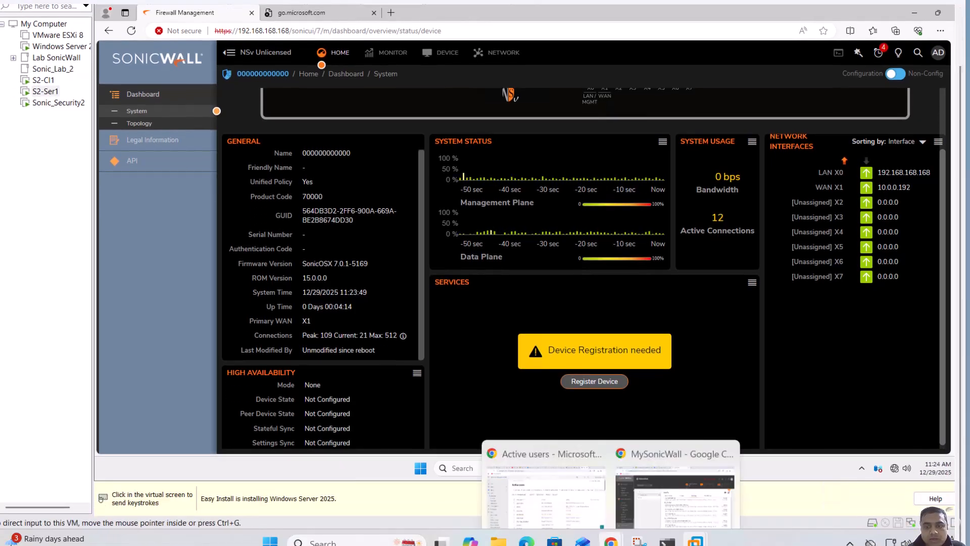
pyautogui.click(656, 489)
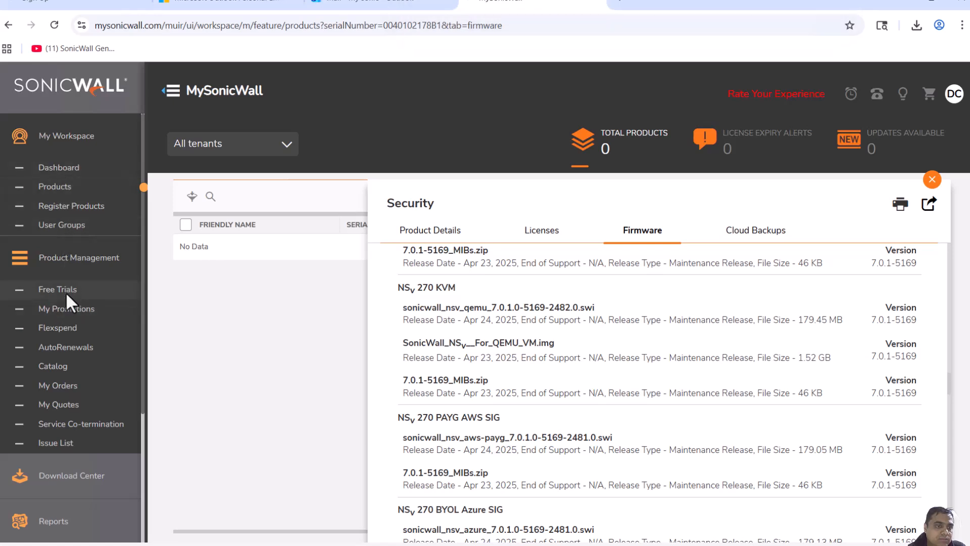
pyautogui.click(67, 305)
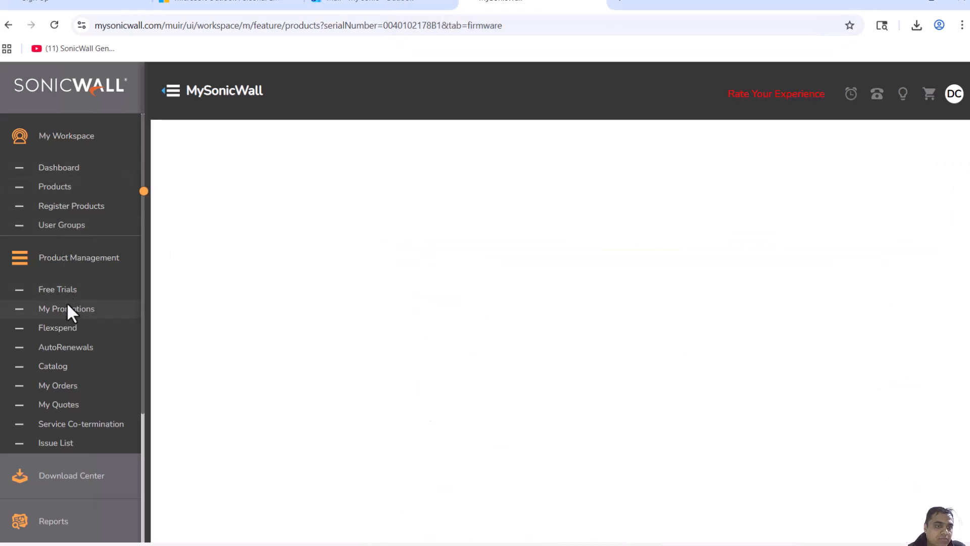
pyautogui.click(53, 205)
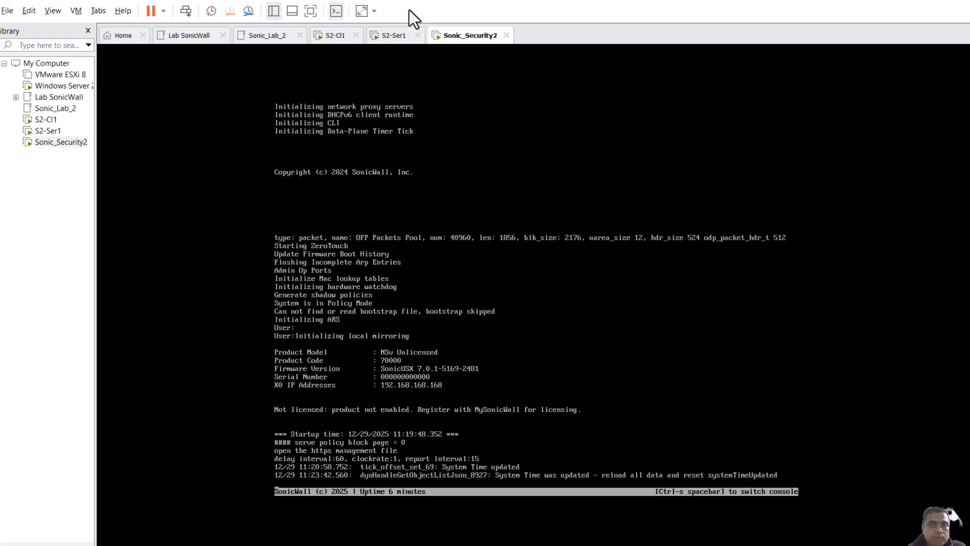
# Open the firewall's network interfaces list on S2-Ser1 and examine the X0 LAN and X1 WAN settings
pyautogui.click(395, 38)
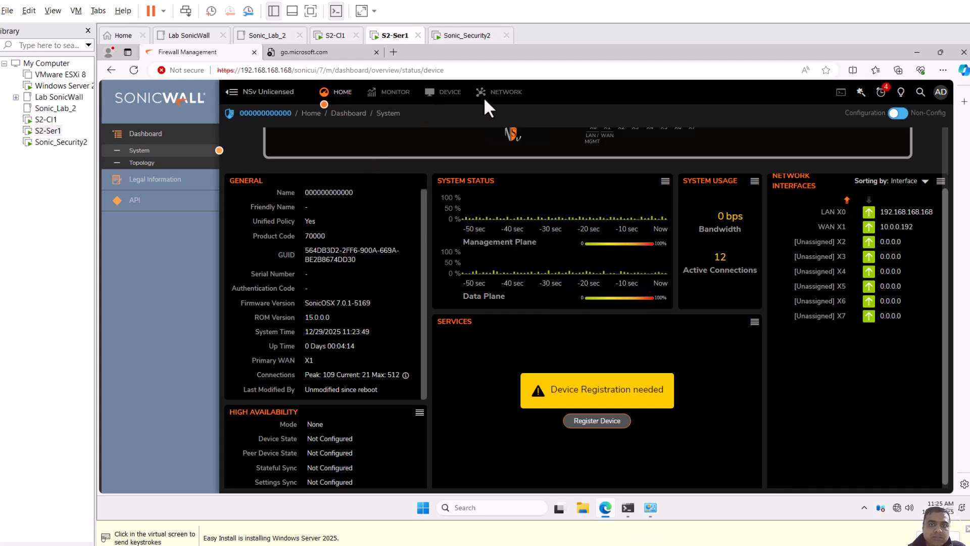
pyautogui.click(496, 90)
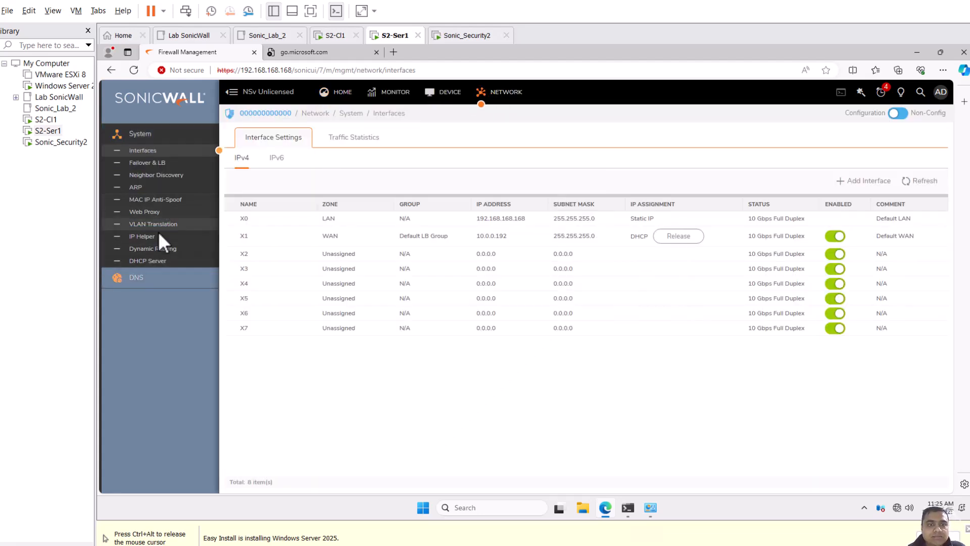
pyautogui.moveTo(254, 235)
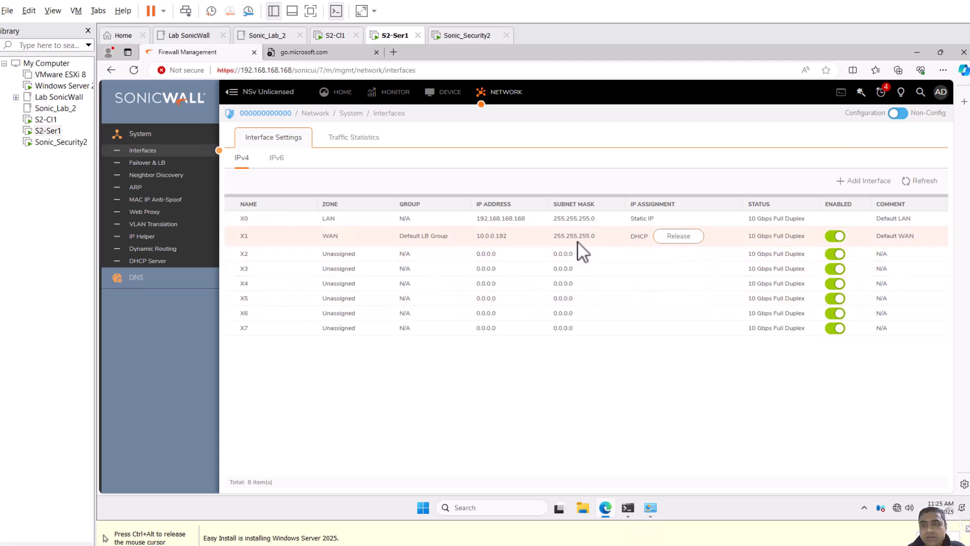
pyautogui.moveTo(589, 236)
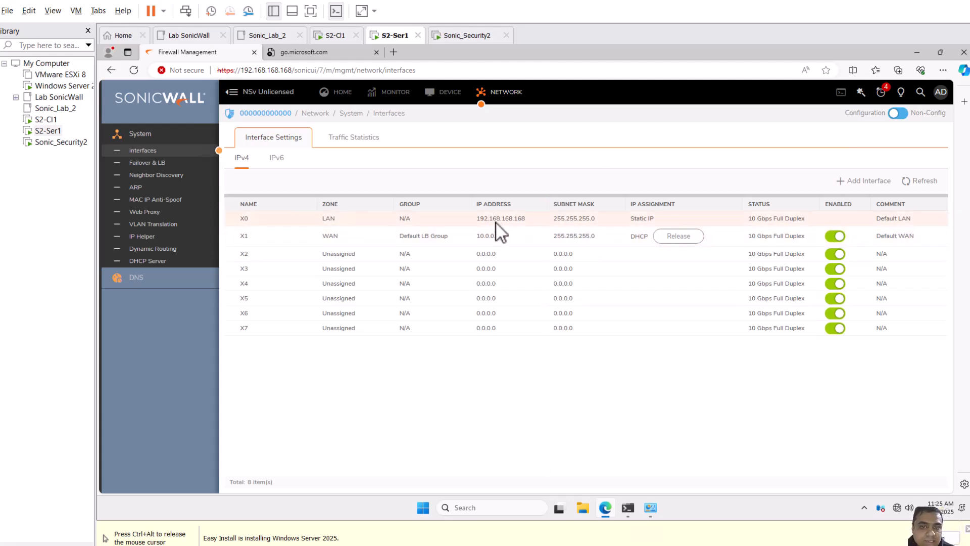
pyautogui.moveTo(495, 223)
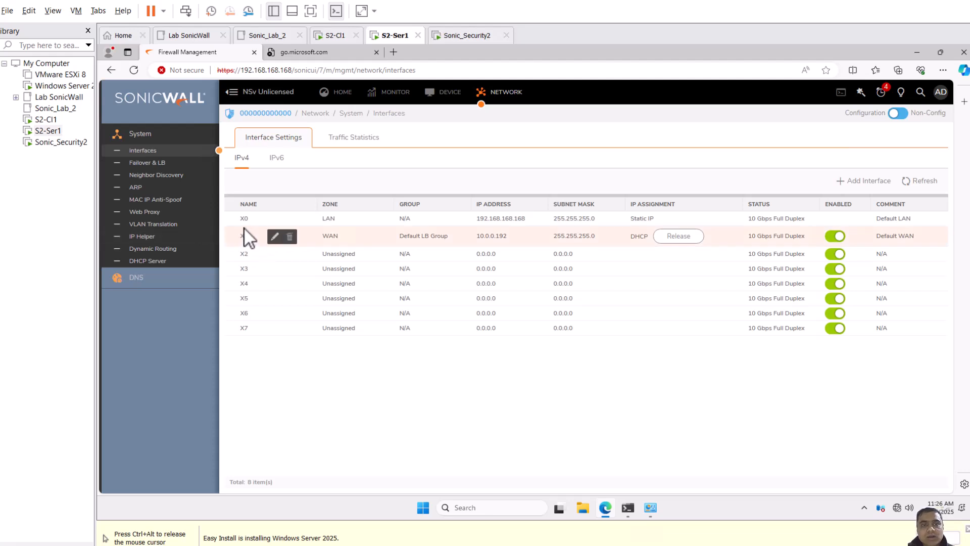
pyautogui.moveTo(333, 220)
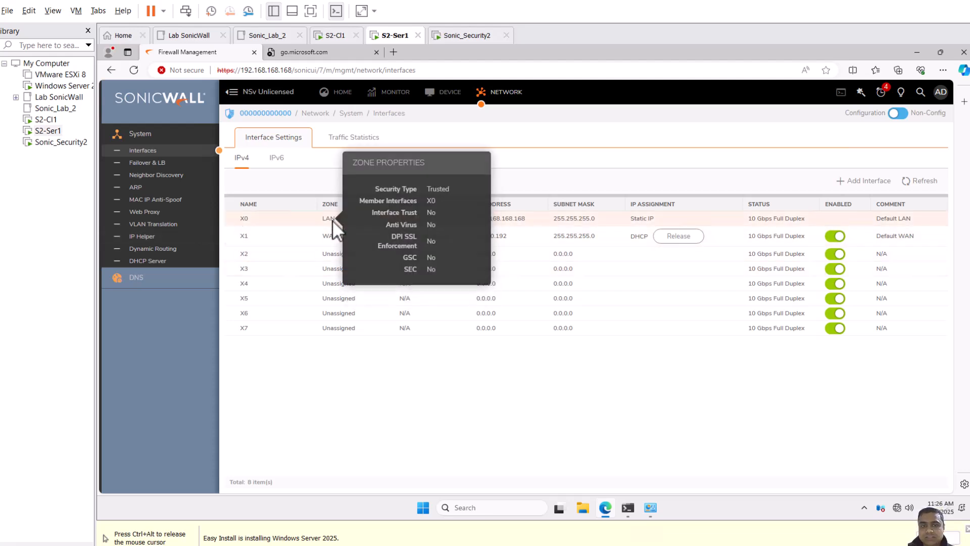
pyautogui.moveTo(331, 239)
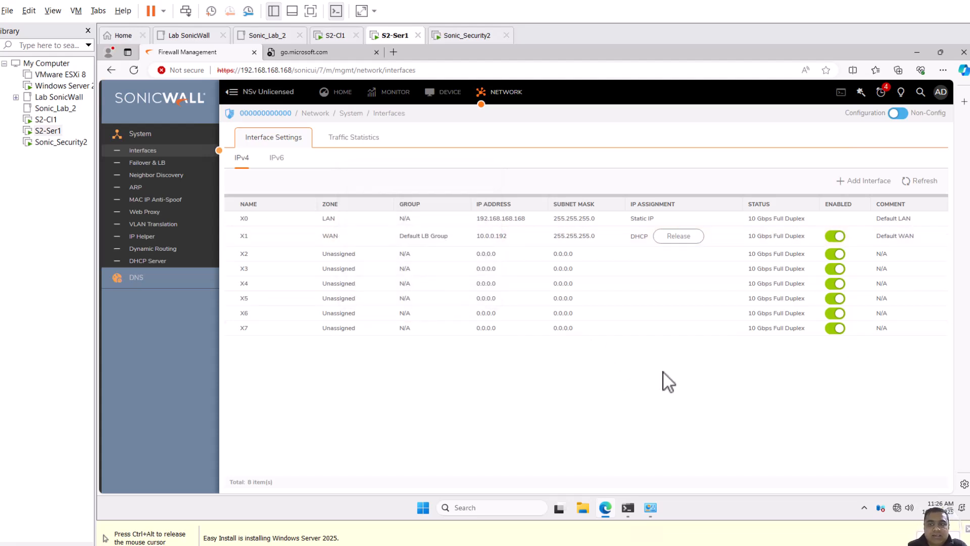
# Check the other virtual machines' tabs and return to S2-Ser1
pyautogui.click(339, 37)
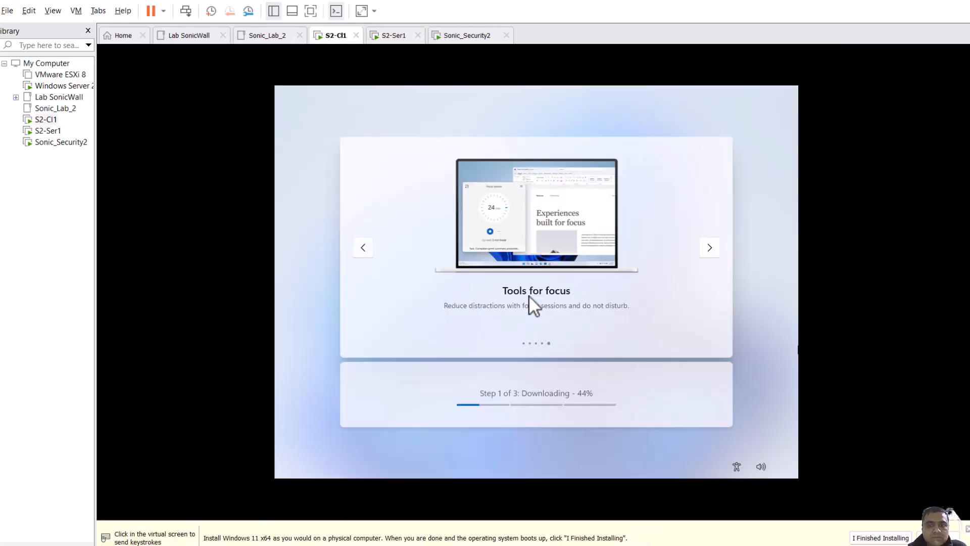
pyautogui.click(471, 36)
pyautogui.click(398, 35)
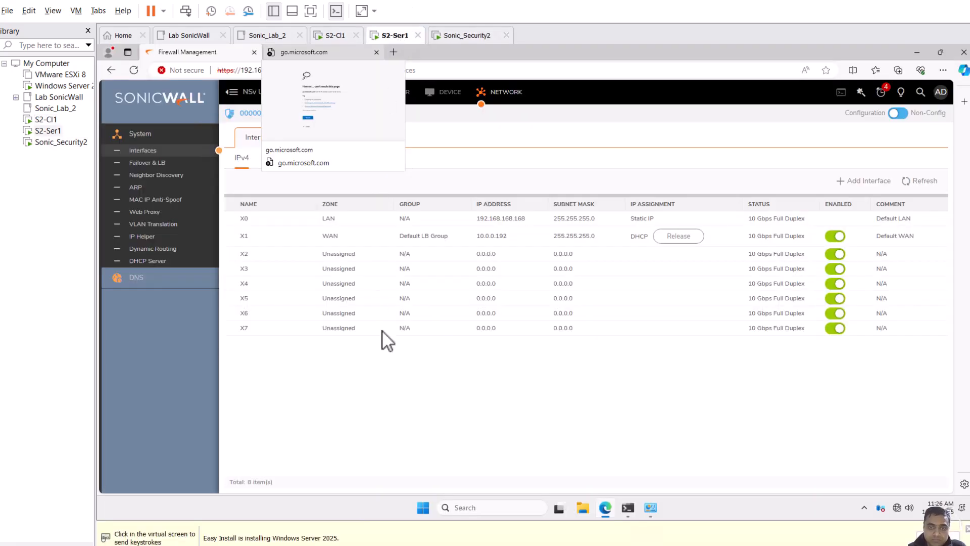
pyautogui.click(539, 412)
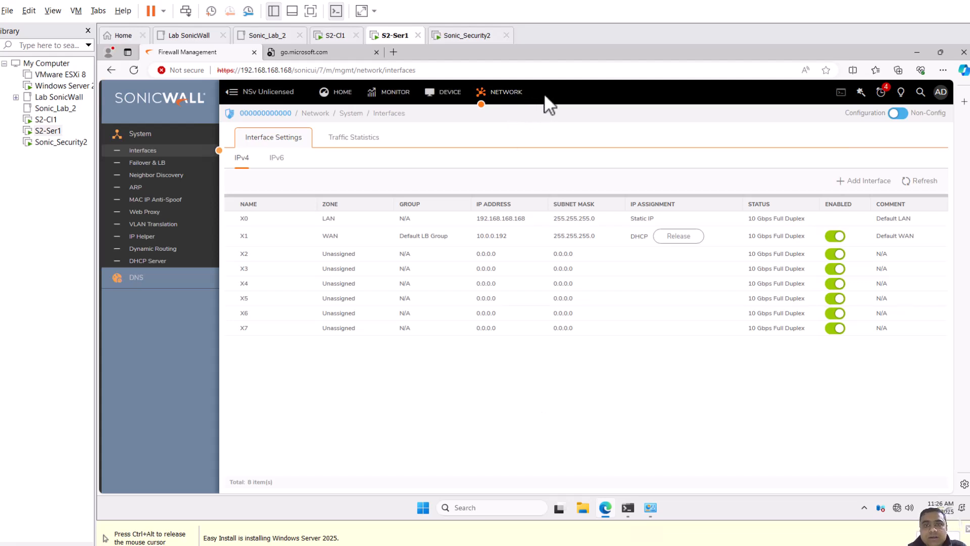
# Open the device licenses page and dismiss the MySonicWall Login registration dialog
pyautogui.click(448, 92)
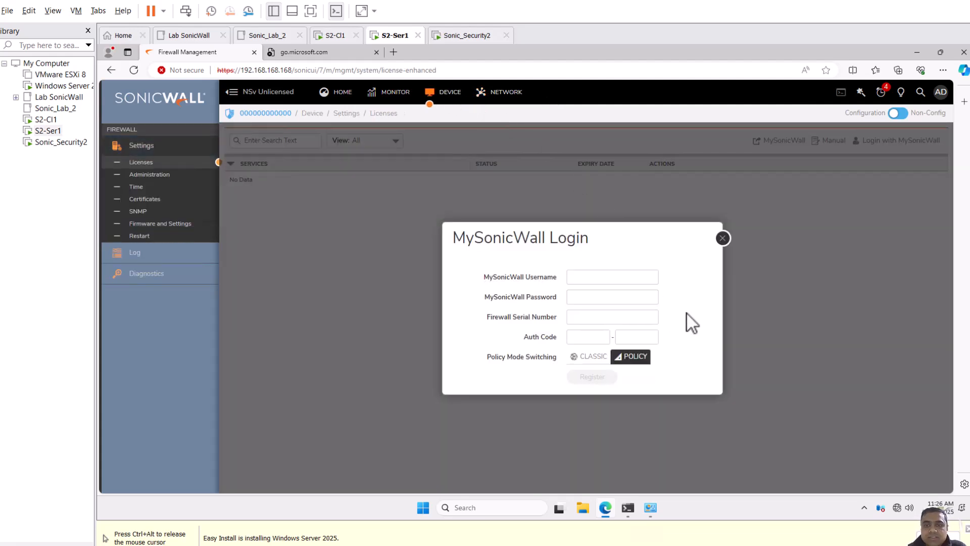
pyautogui.click(607, 276)
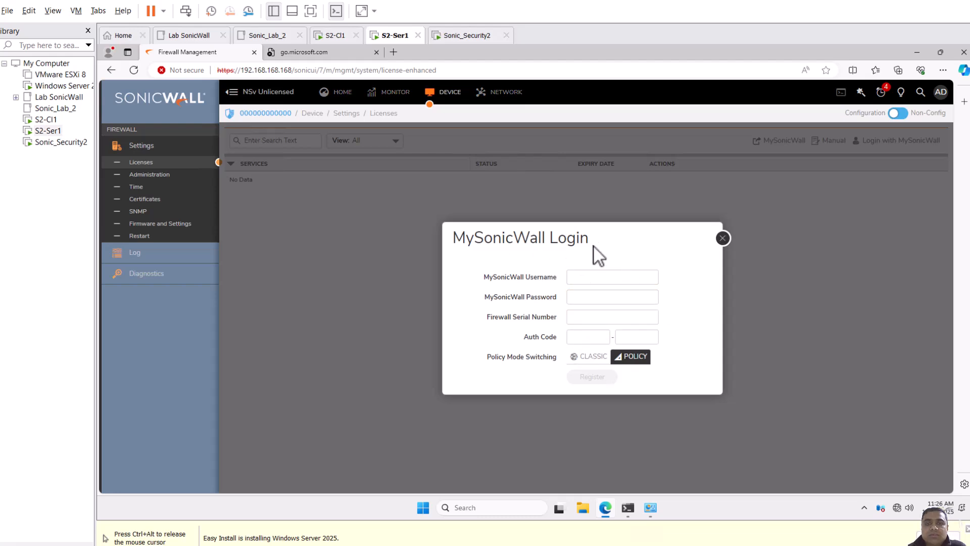
pyautogui.click(629, 317)
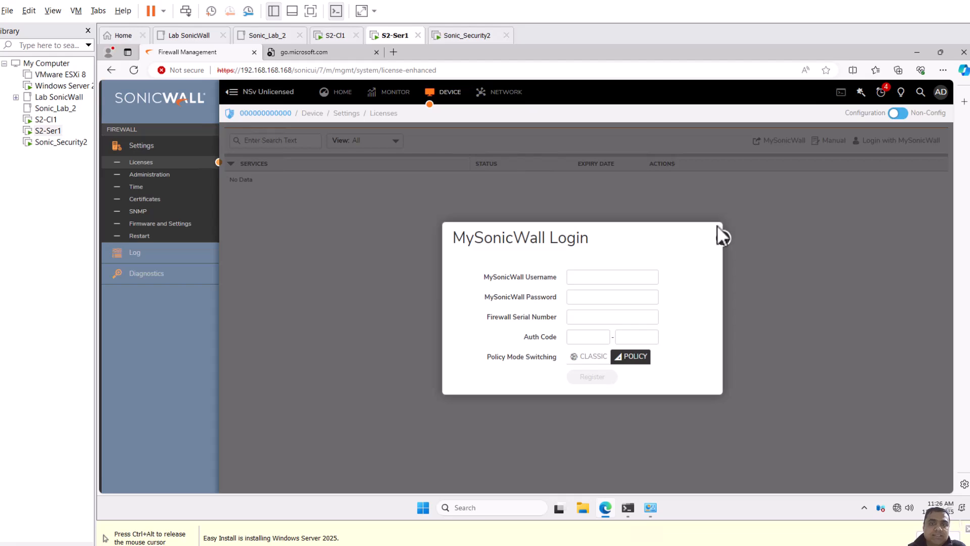
pyautogui.click(723, 238)
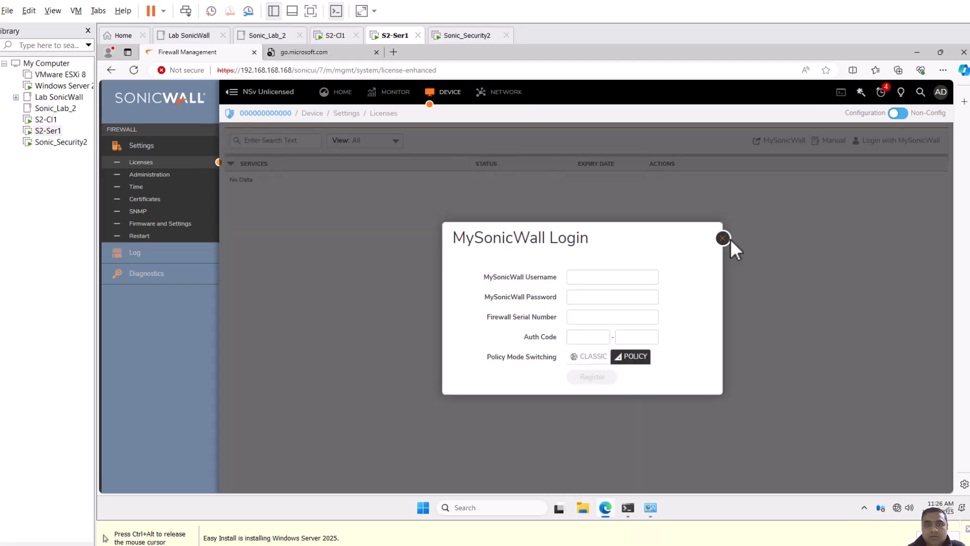